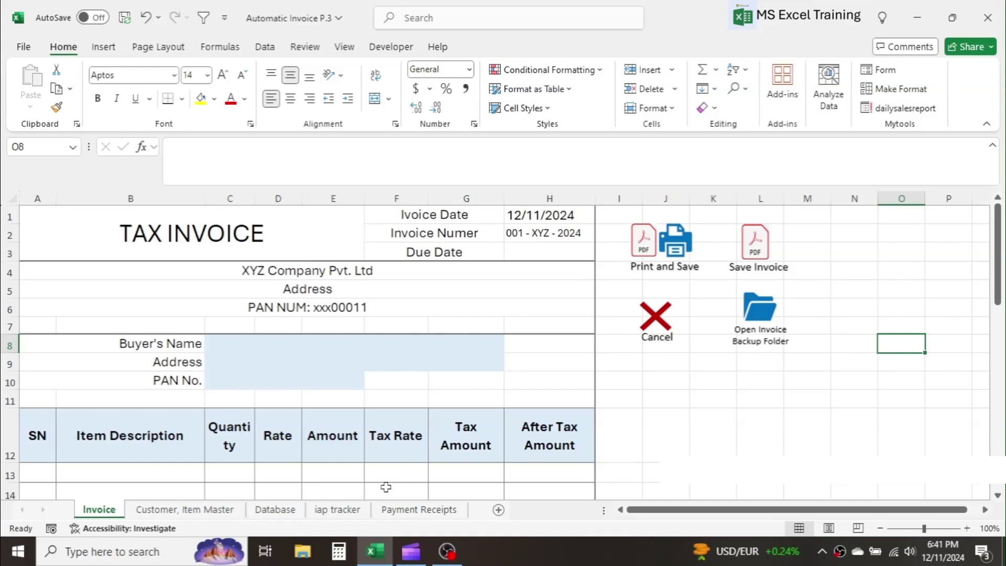
Examine the layout of the iap tracker and Payment Receipts sheets, including the Payment Received Amount column
left_click(339, 509)
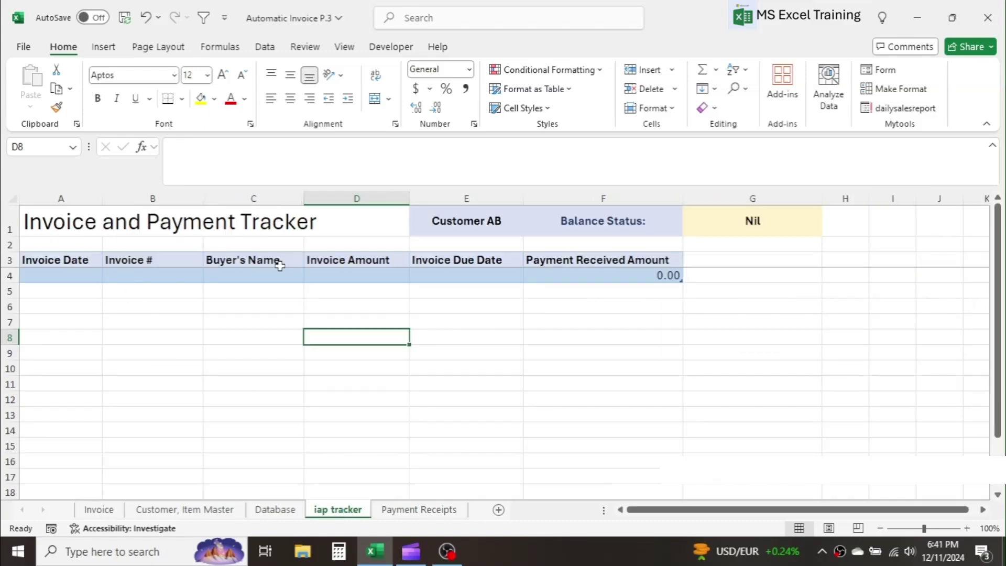
left_click(105, 509)
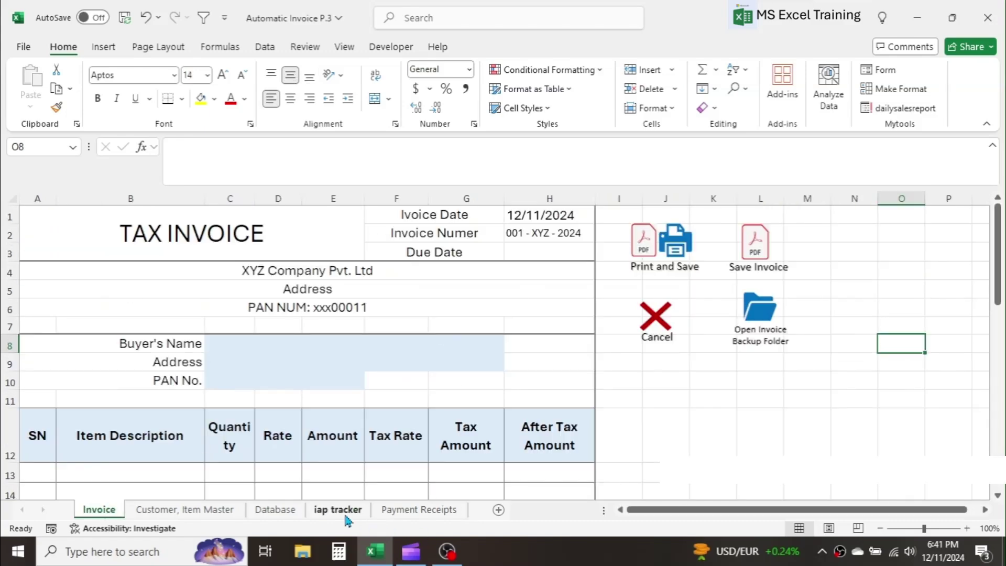
left_click(343, 512)
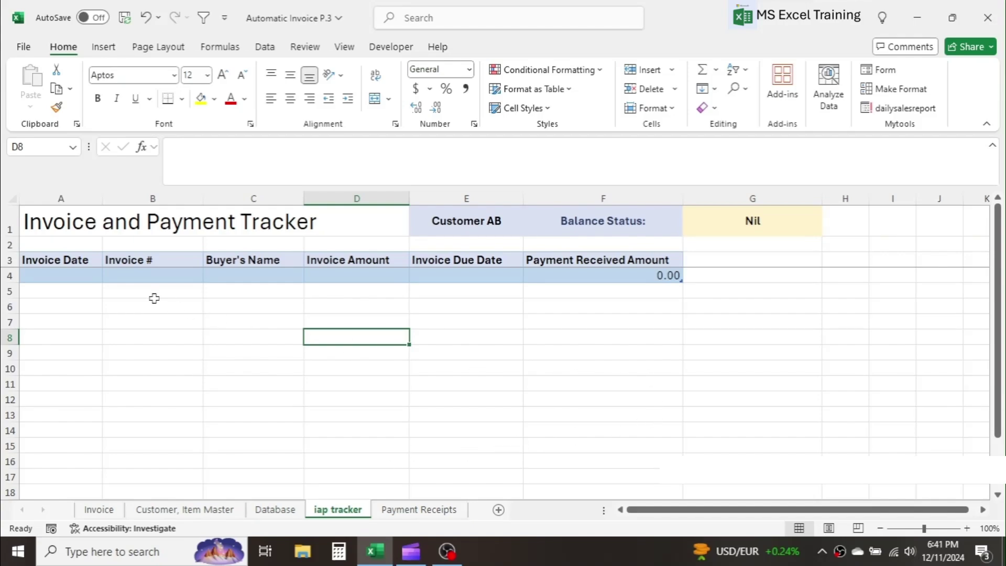
left_click(73, 221)
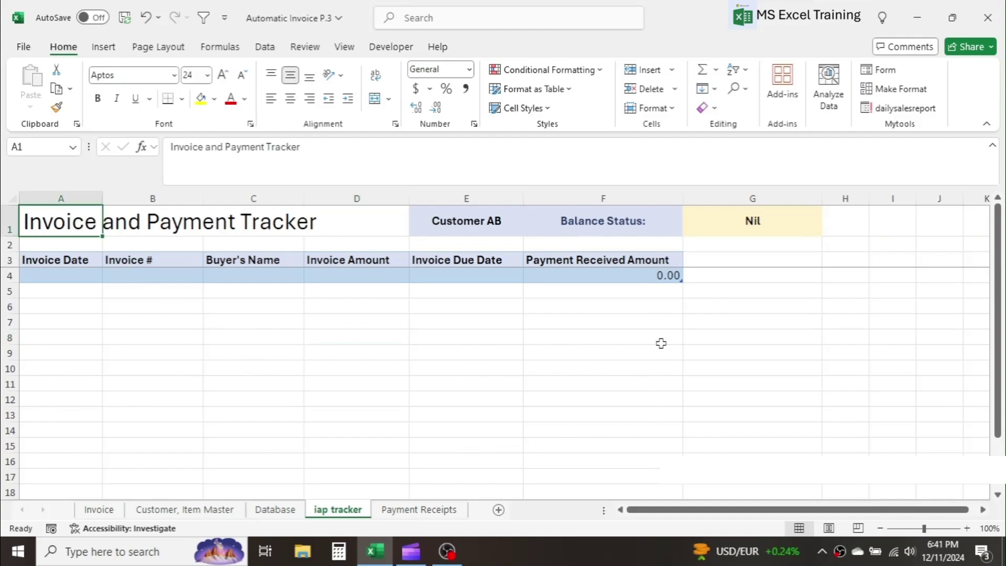
left_click(419, 510)
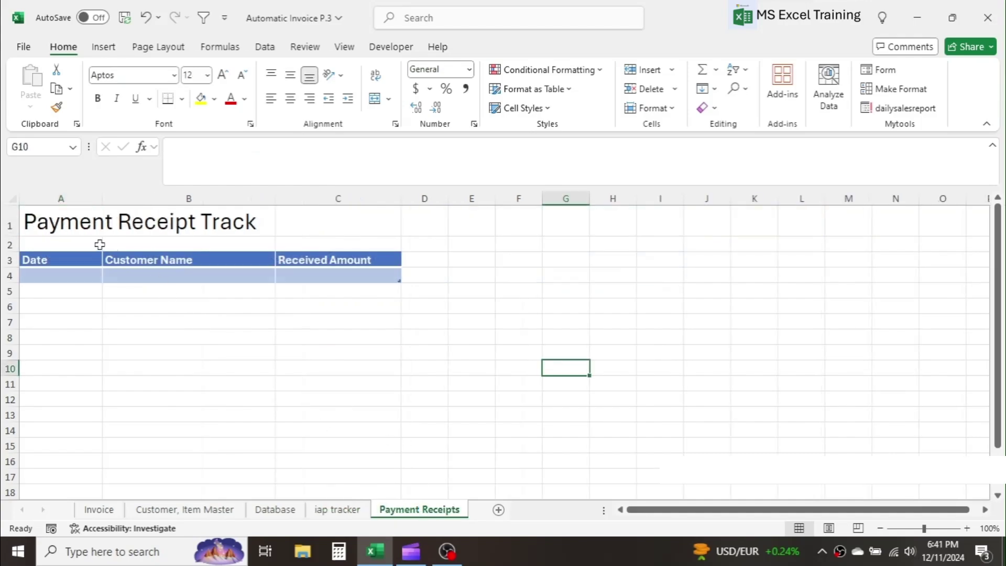
left_click(101, 224)
left_click(72, 275)
left_click(187, 278)
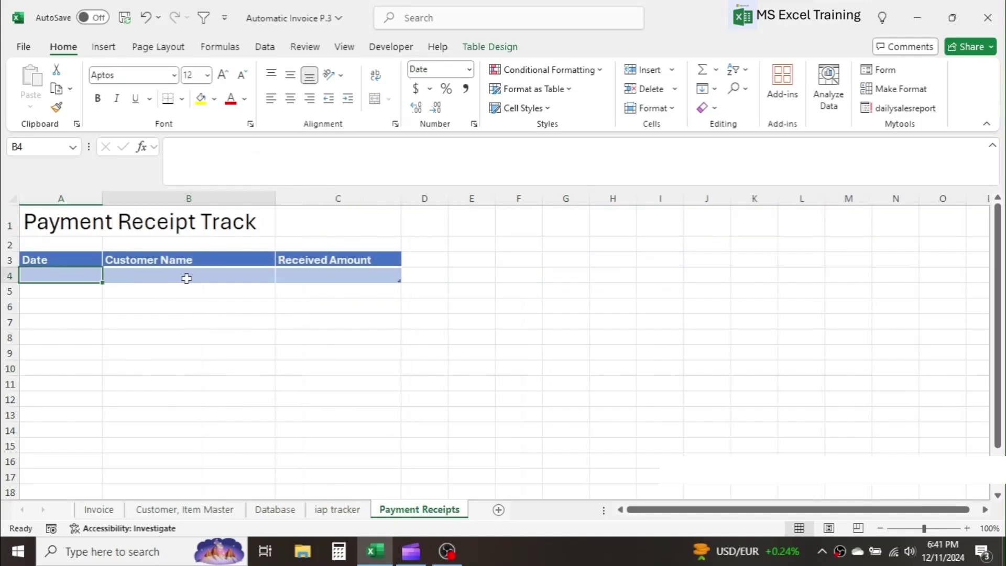
left_click(326, 265)
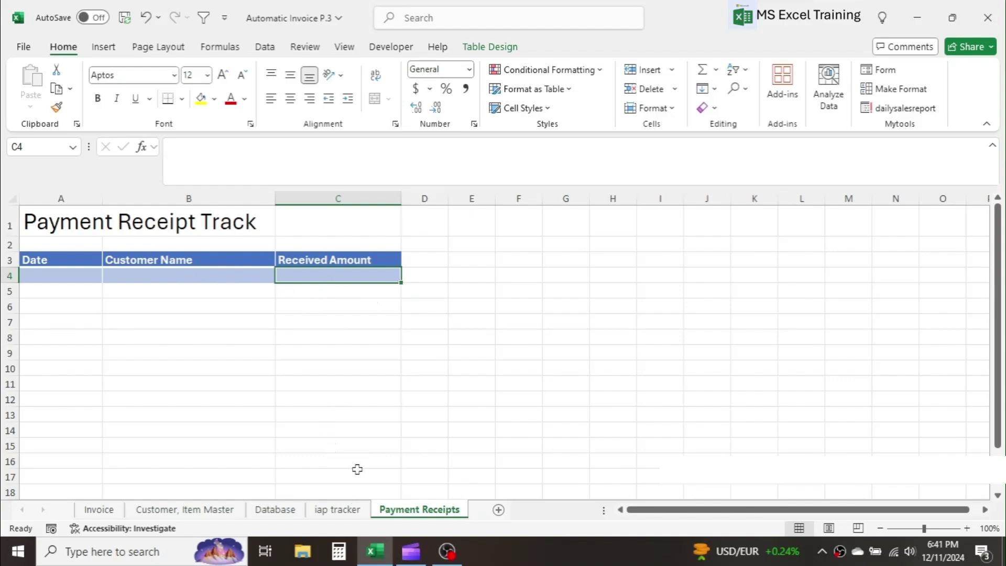
left_click(346, 511)
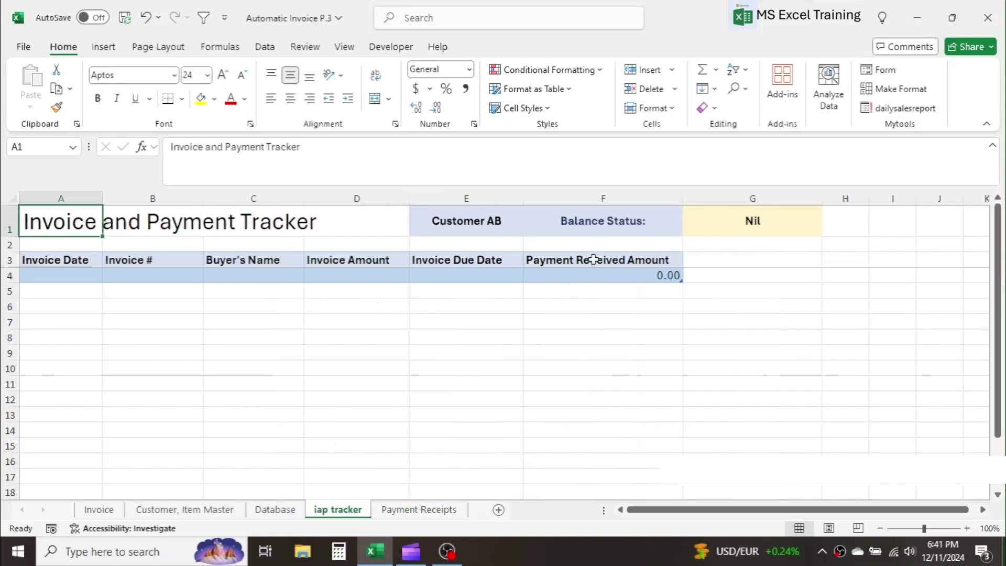
left_click_drag(591, 259, 582, 409)
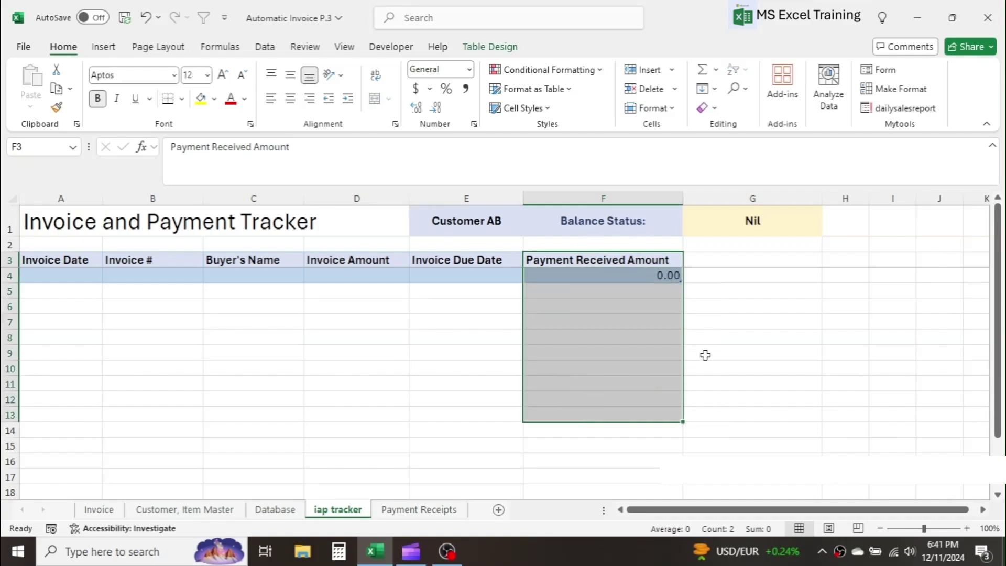
left_click(709, 339)
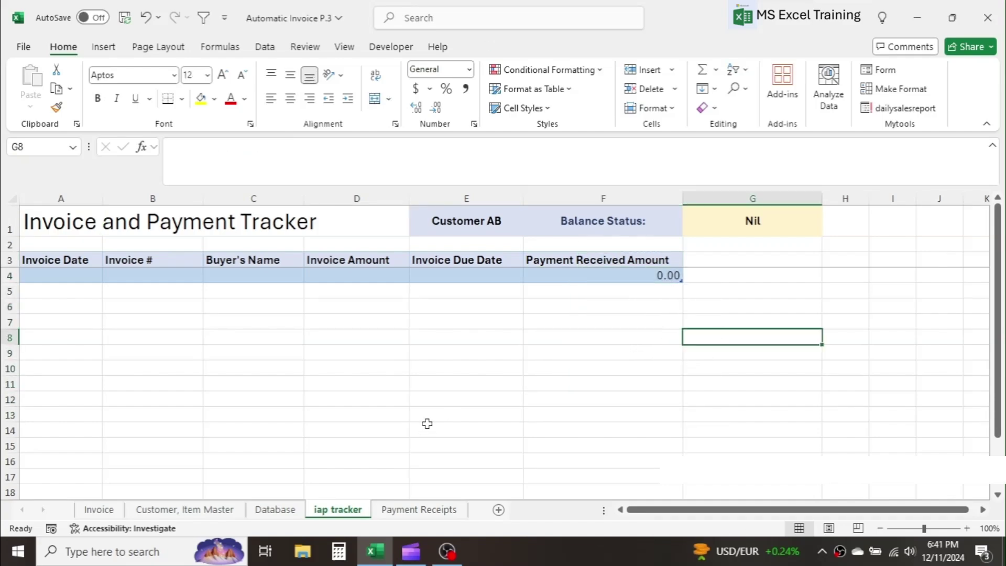
Fill in the invoice on the Invoice sheet for buyer Customer AB with Product Name C, quantity 120
left_click(102, 511)
left_click(511, 344)
left_click(367, 367)
left_click(130, 473)
left_click(209, 473)
left_click(90, 395)
left_click(229, 473)
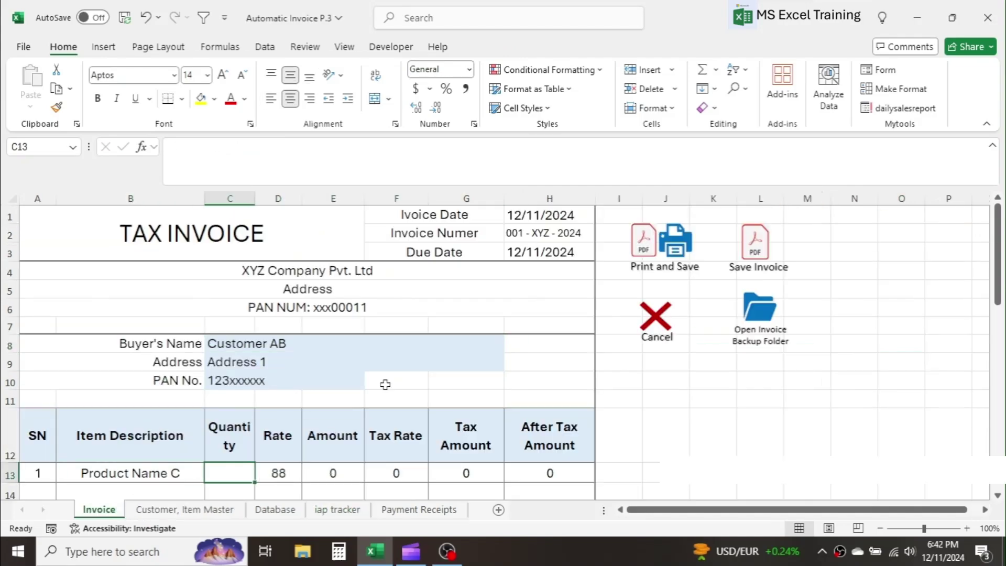
type("120")
left_click(666, 391)
Save the completed Customer AB invoice and check its new entry on the iap tracker sheet
left_click(756, 244)
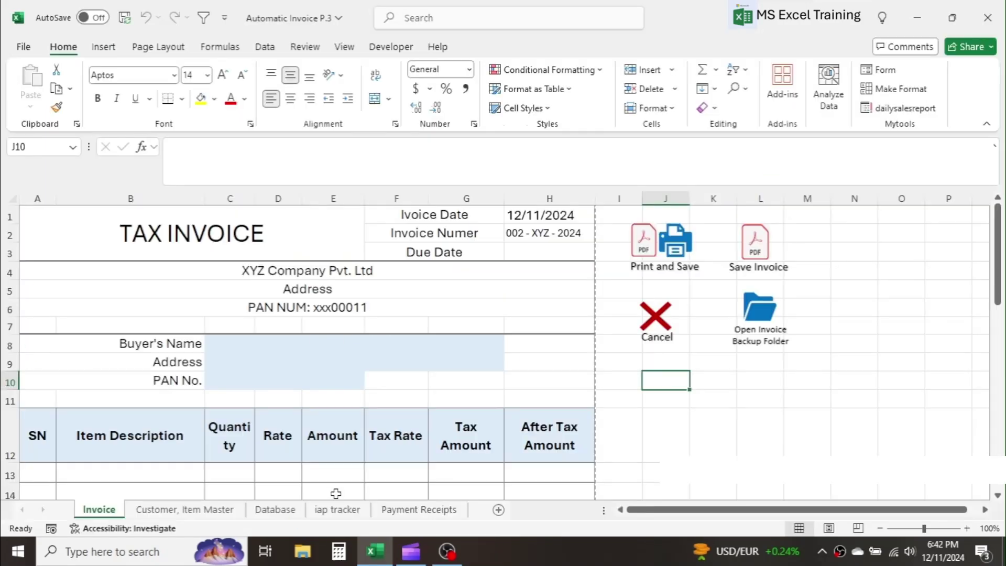
left_click(337, 509)
left_click(511, 294)
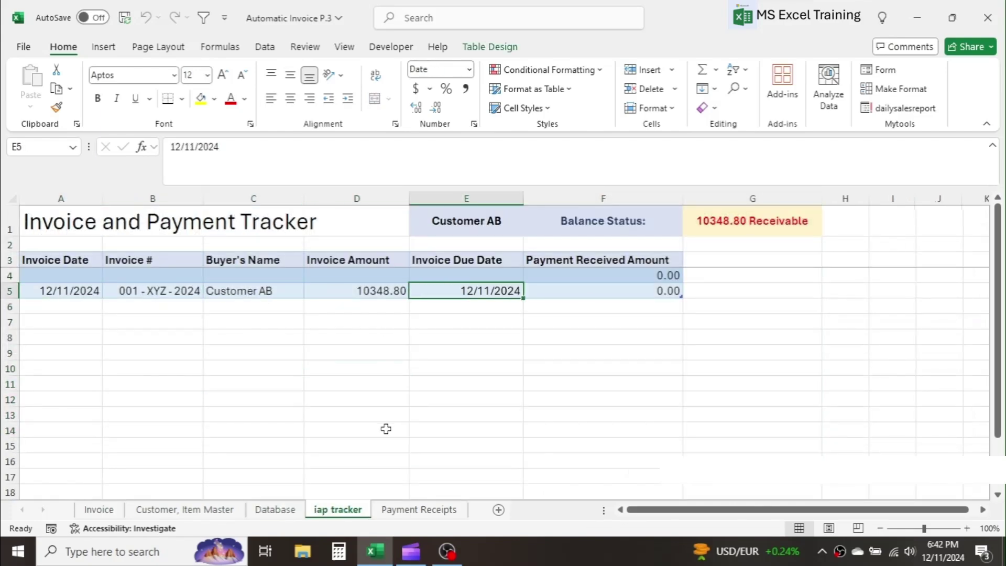
Fill in the next invoice on the Invoice sheet for buyer Customer GH with Product Name D, quantity 60
left_click(99, 510)
left_click(308, 341)
left_click(510, 345)
left_click(253, 397)
left_click(131, 474)
left_click(209, 473)
left_click(94, 401)
left_click(230, 473)
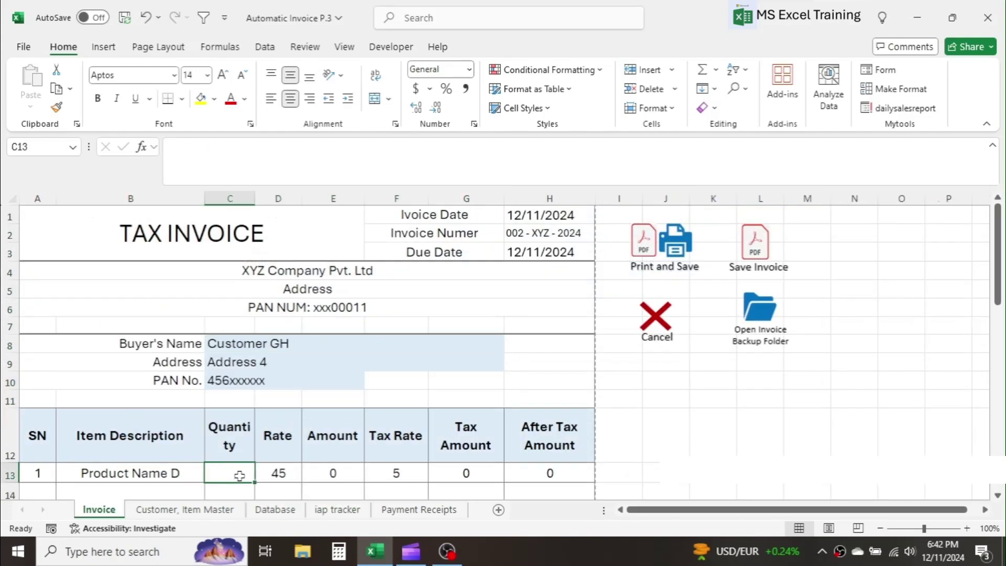
type("60")
left_click(760, 432)
Save the Customer GH invoice and check the iap tracker sheet for it
left_click(755, 244)
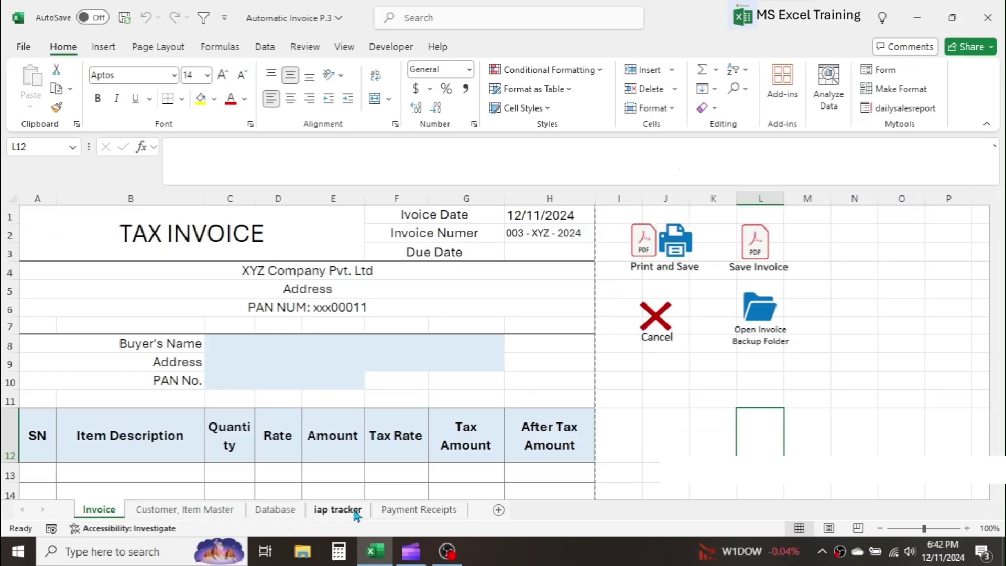
left_click(356, 515)
Fill in another invoice on the Invoice sheet for buyer Customer AB with Product Name F, quantity 24
left_click(99, 509)
left_click(308, 344)
left_click(510, 344)
left_click(258, 357)
left_click(131, 473)
left_click(211, 475)
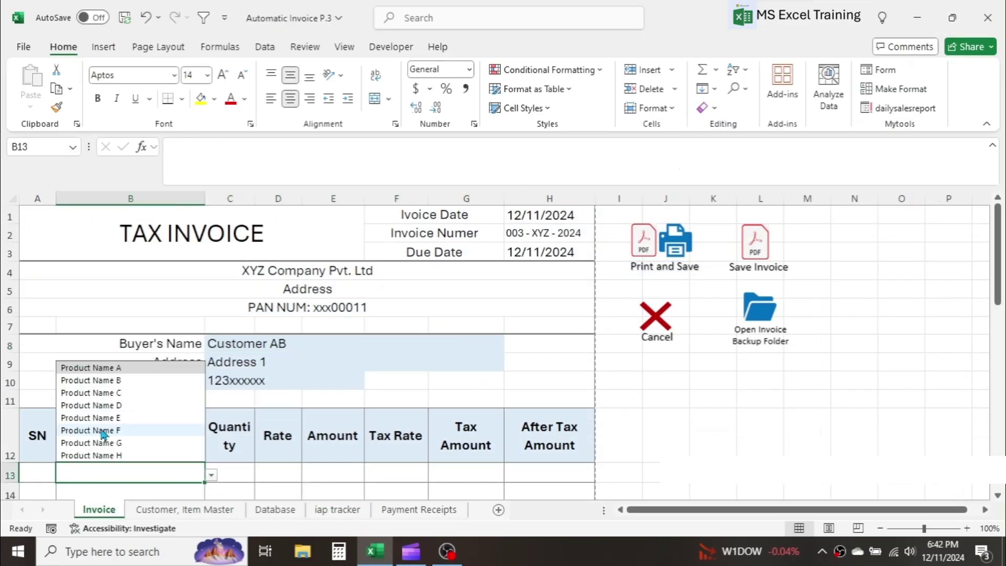
left_click(104, 430)
left_click(230, 473)
type("24")
left_click(665, 397)
Save the second Customer AB invoice as a PDF and review all recorded invoice rows on the iap tracker sheet
left_click(756, 244)
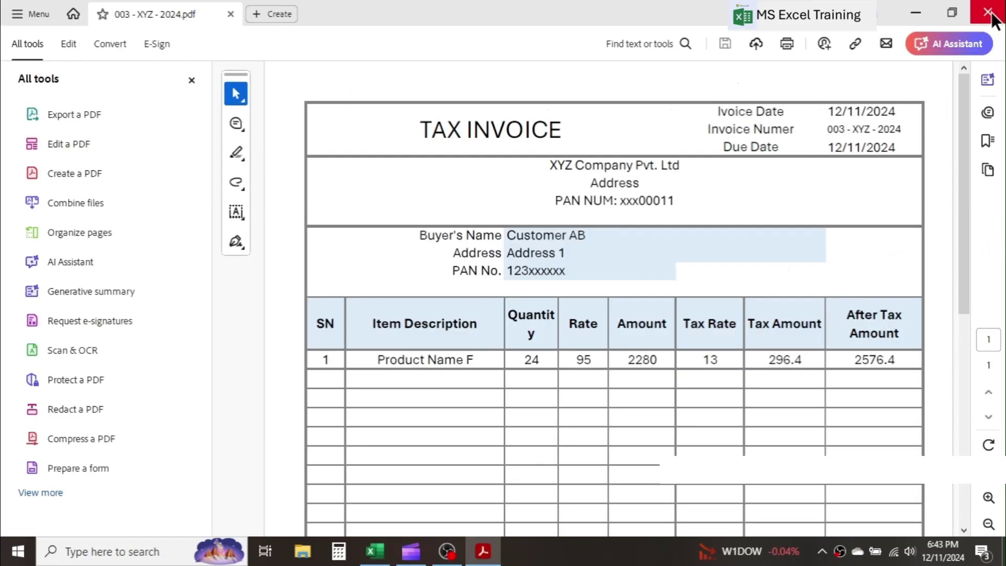
left_click(988, 12)
left_click(338, 509)
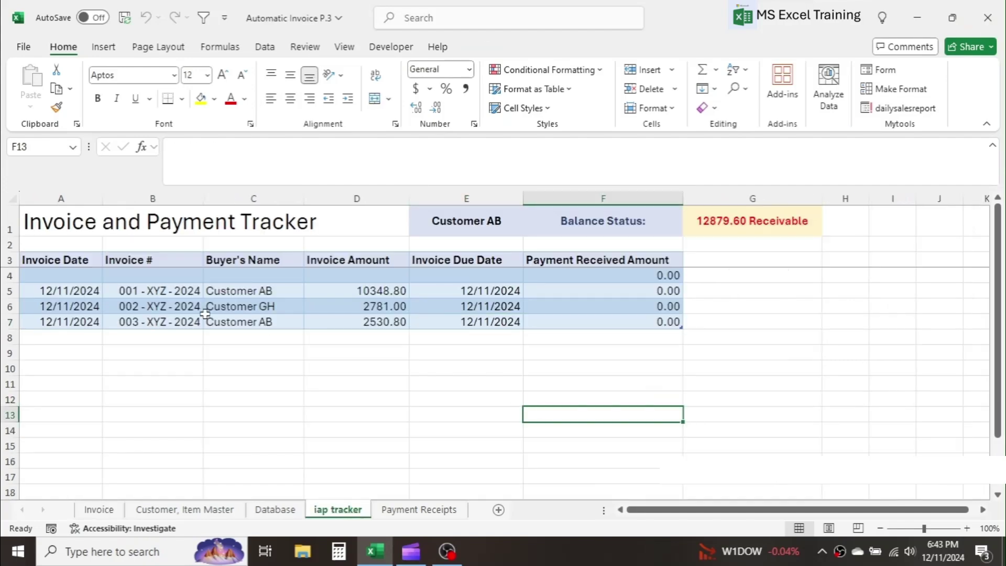
left_click_drag(51, 293, 486, 327)
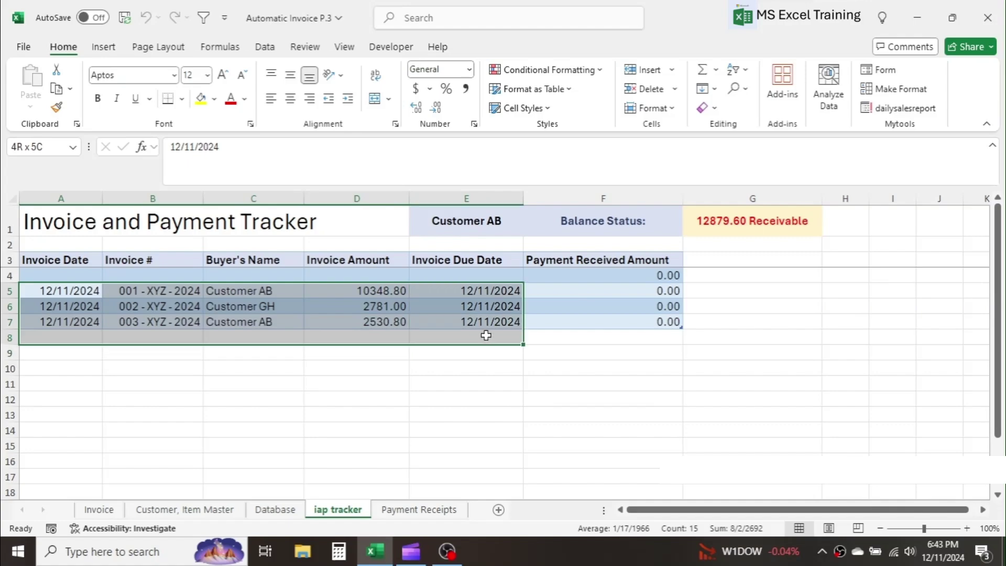
left_click(527, 379)
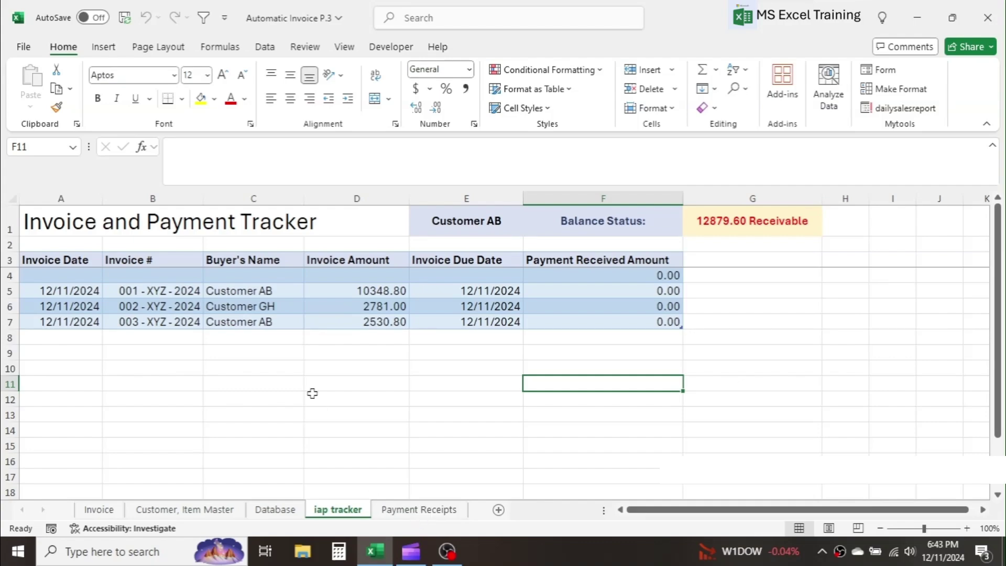
In the first row of the Payment Receipts table, enter the date 12/11/2024 and choose Customer AB as the customer name
left_click(401, 511)
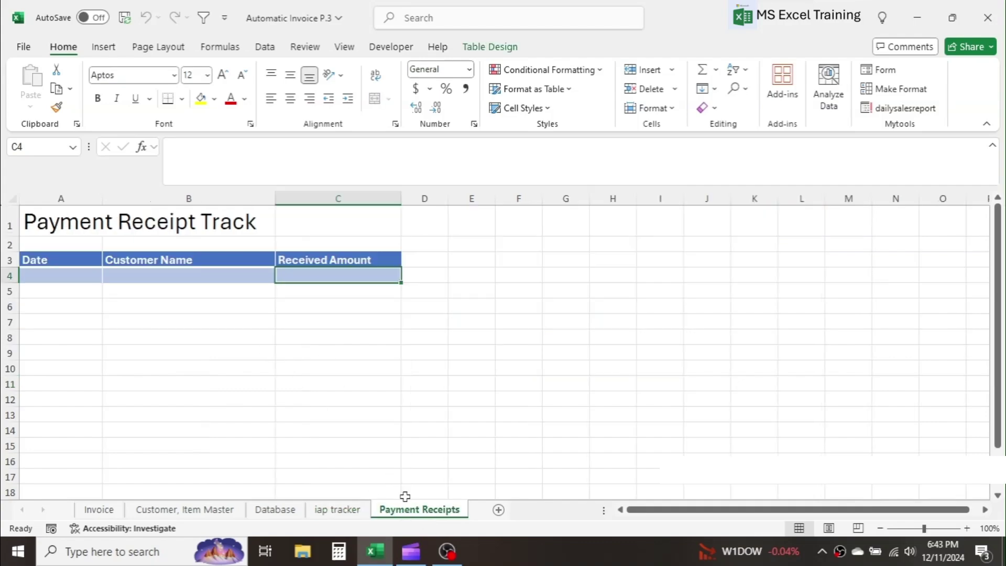
left_click_drag(77, 279, 317, 285)
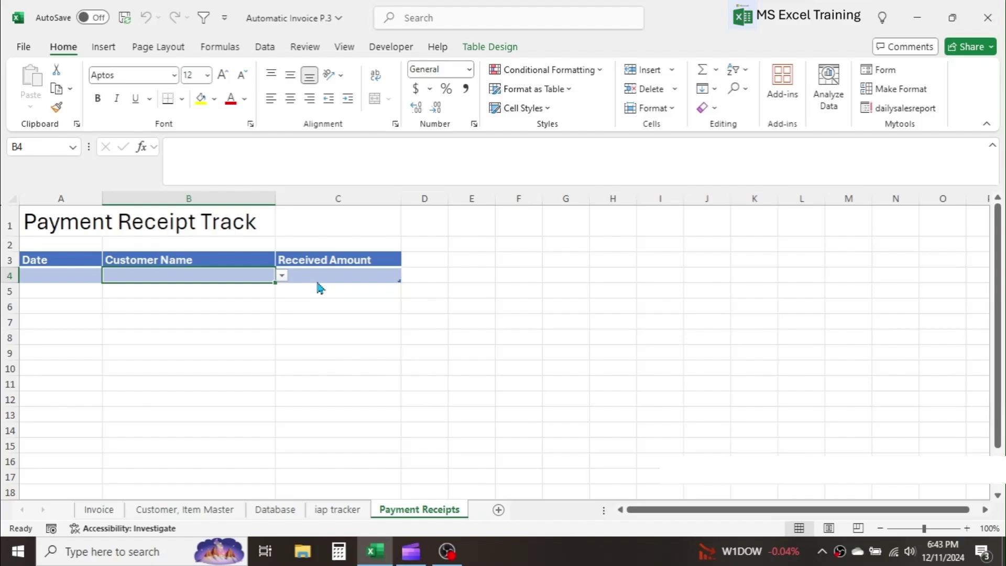
key("ctrl+a")
left_click(58, 272)
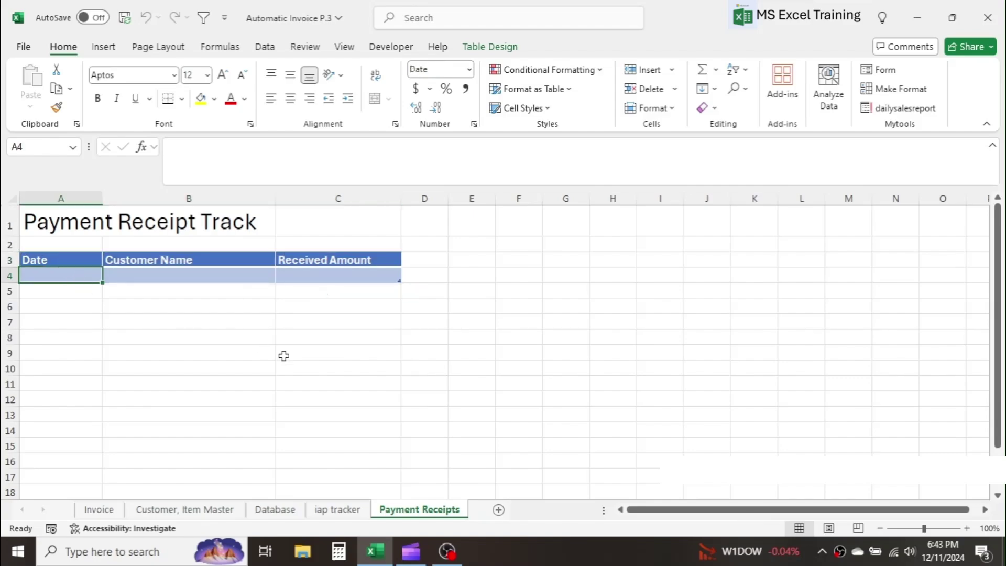
type("12/11/2024")
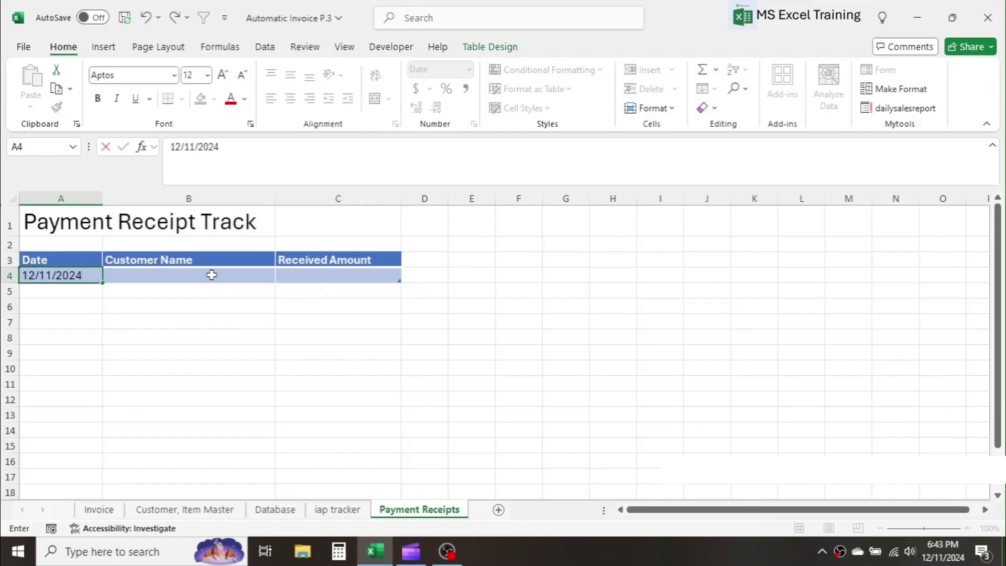
key("Tab")
left_click(281, 275)
left_click(137, 291)
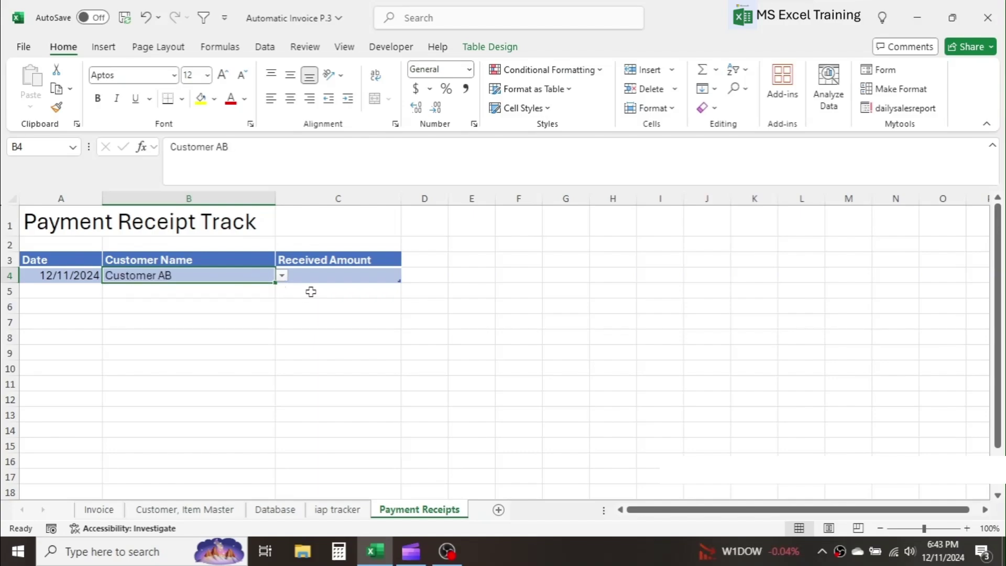
Enter 12000 as the received amount for the Customer AB payment
key("Tab")
type("12")
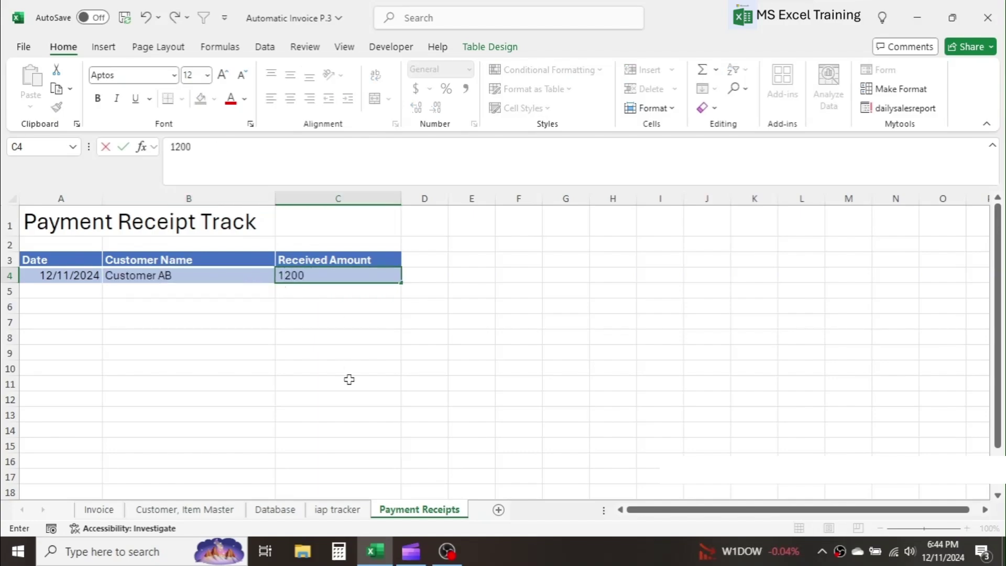
type("000")
key("Return")
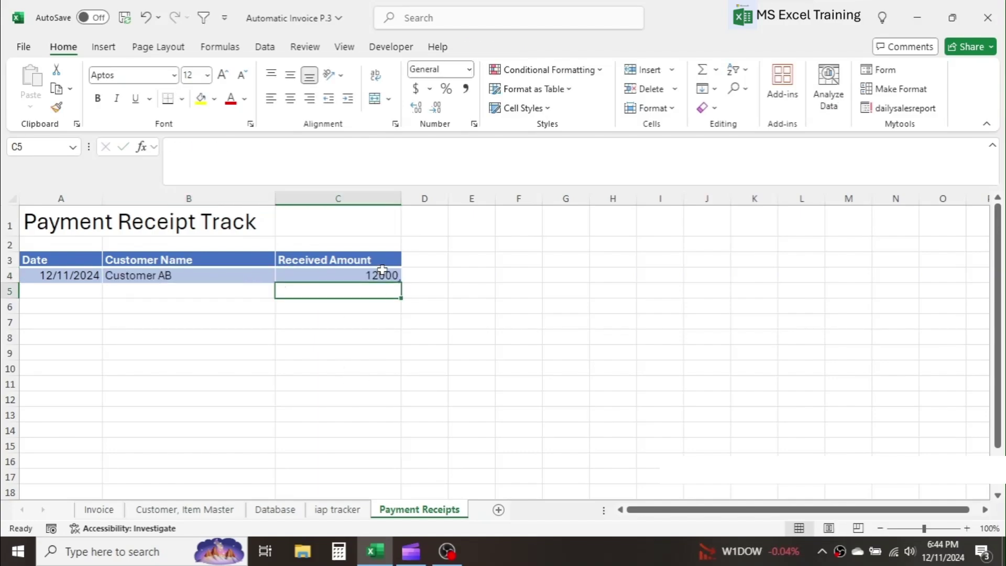
Examine on the iap tracker sheet how the payment is allocated across the two Customer AB invoices
left_click(331, 513)
left_click(573, 381)
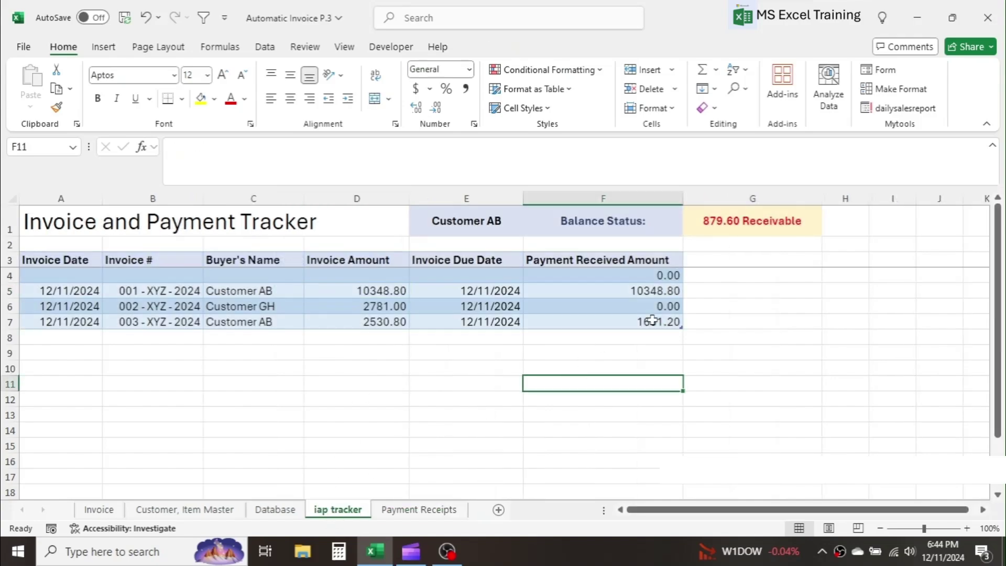
left_click(650, 292)
left_click(375, 291)
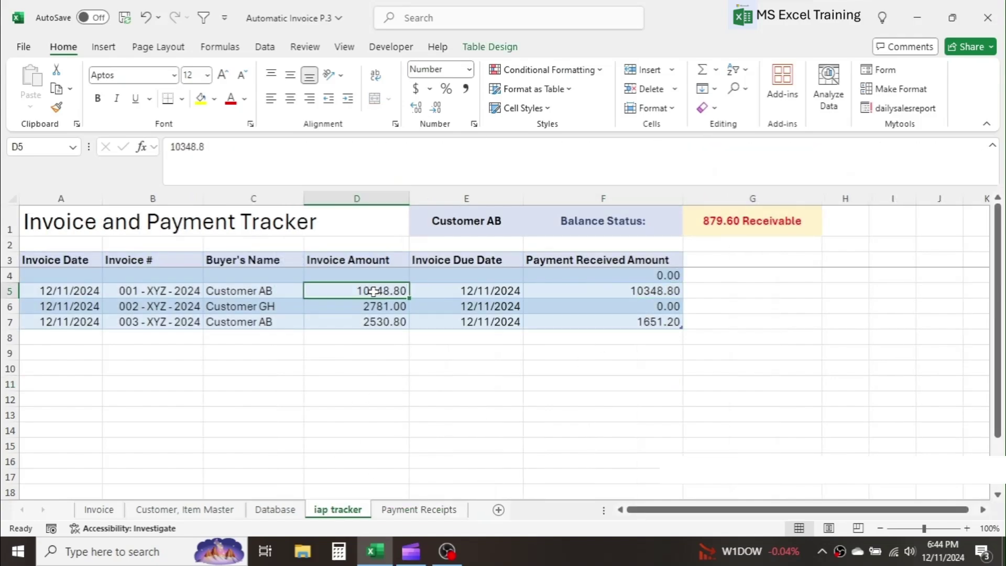
left_click(254, 323)
left_click(370, 322)
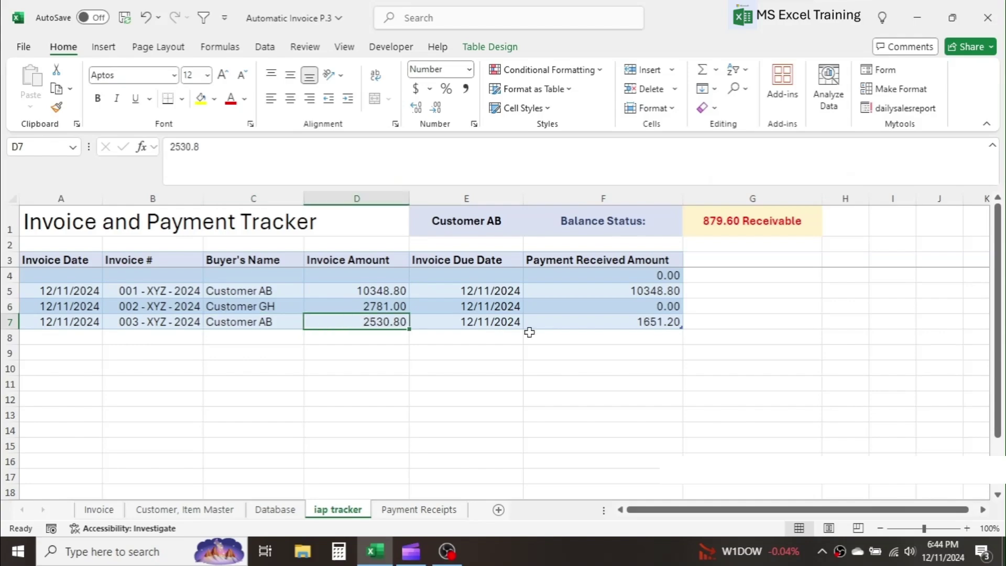
left_click(651, 322)
left_click(651, 382)
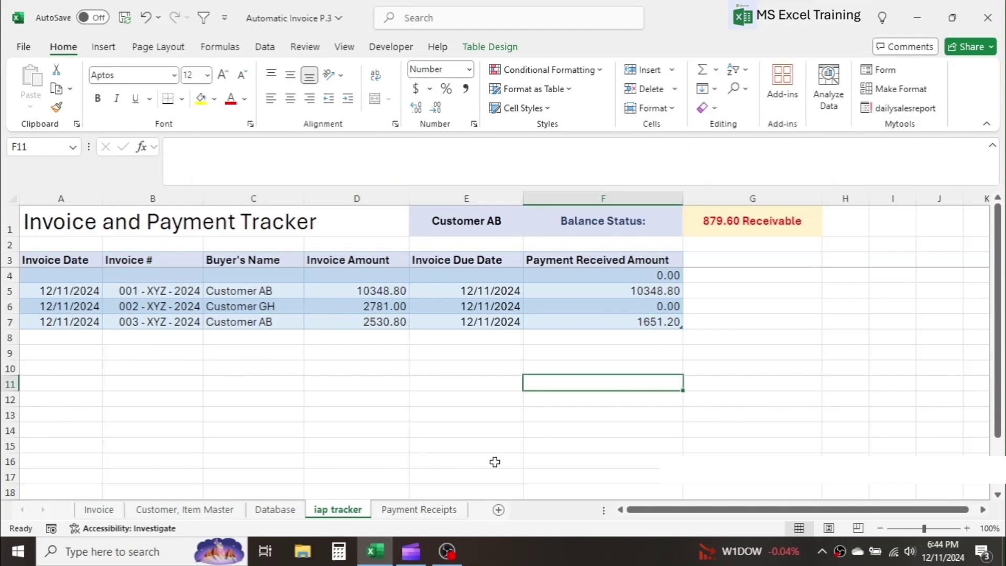
Compare the payment received formula with the Customer AB invoice amounts, and inspect the balance status formula
left_click(655, 291)
left_click(398, 292)
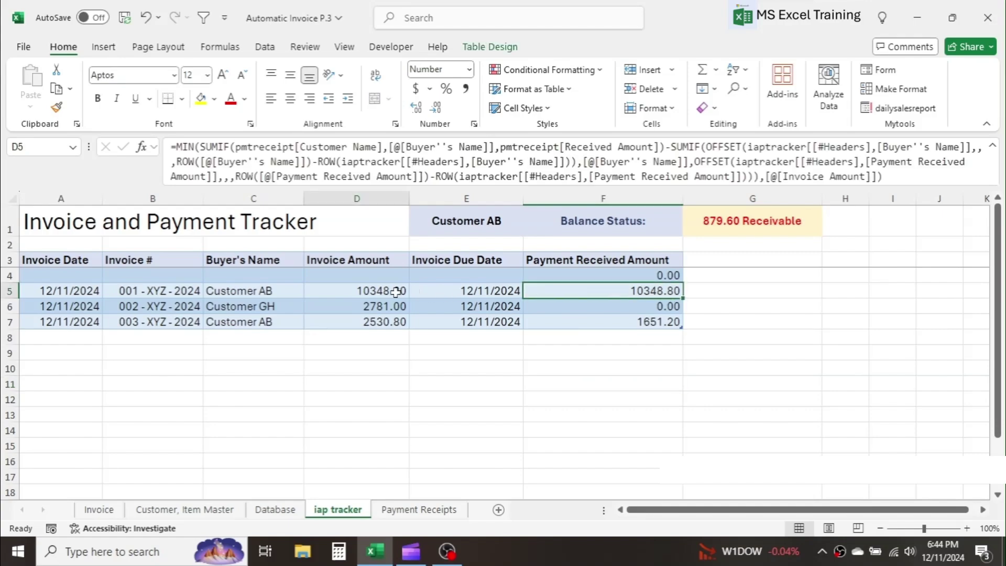
left_click(378, 319)
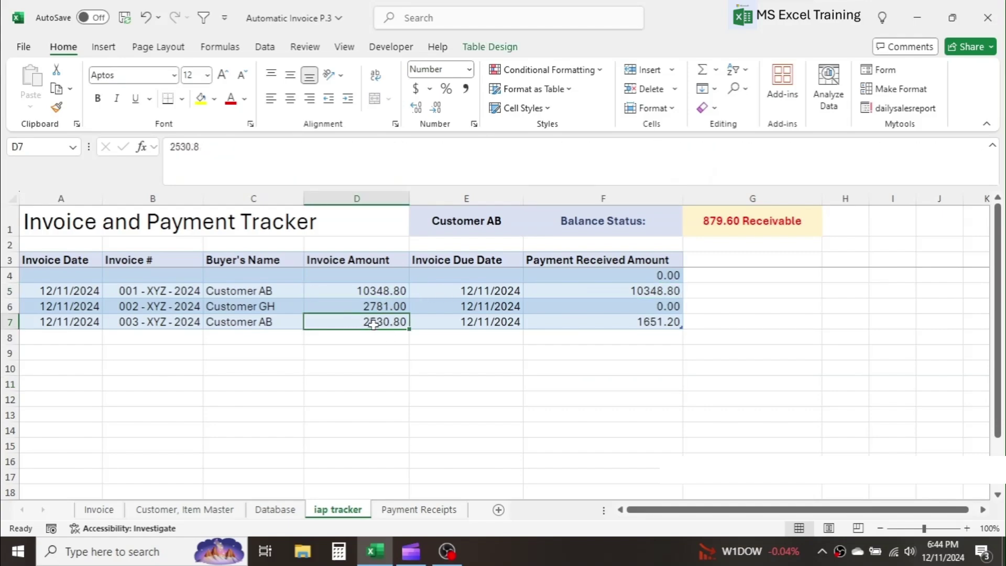
left_click(659, 323)
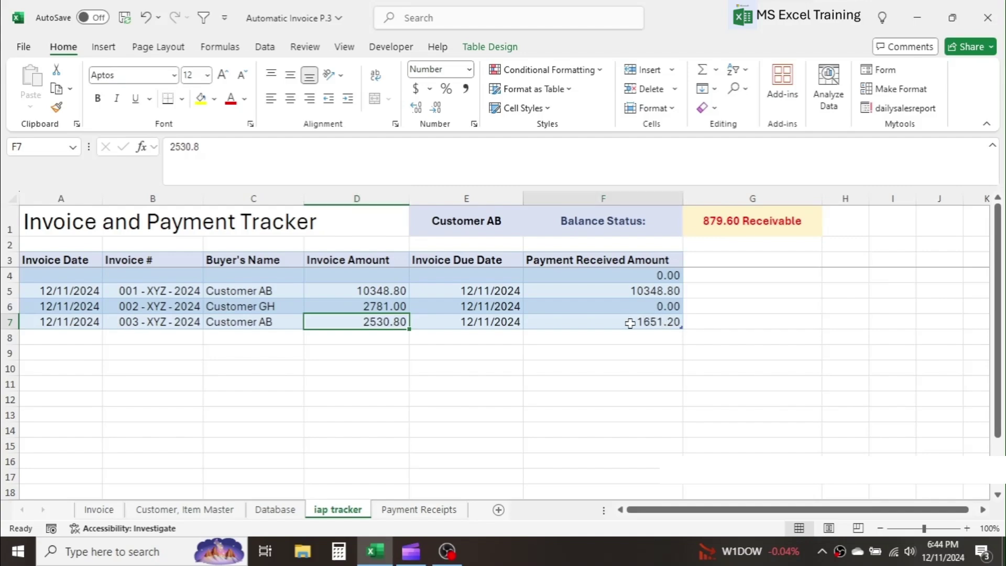
left_click(722, 224)
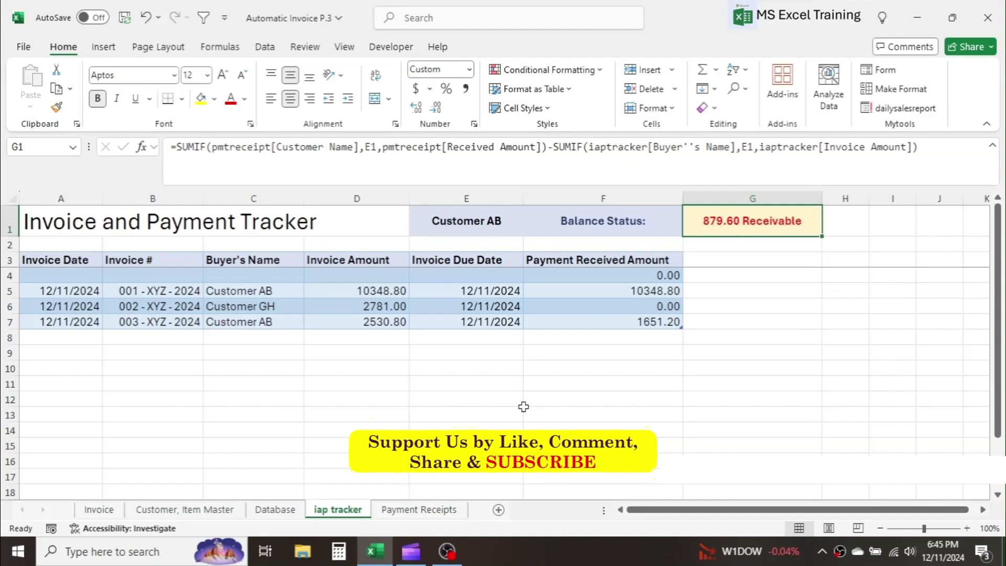
Record a second Customer AB payment of 3000 dated 12/11/2024 in the Payment Receipts table
left_click(390, 505)
left_click_drag(198, 291, 103, 290)
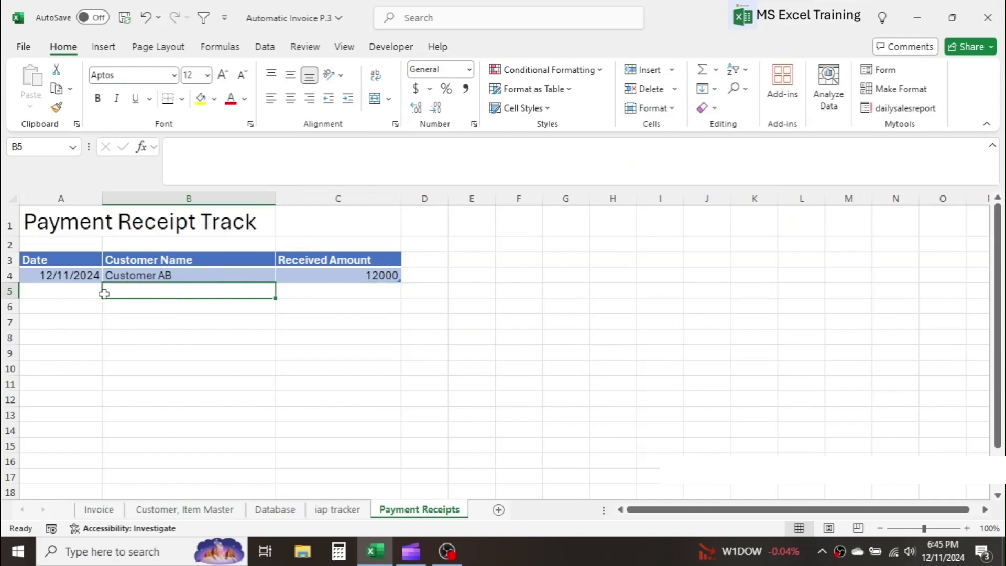
left_click(85, 292)
key("ctrl+semicolon")
key("ctrl+Return")
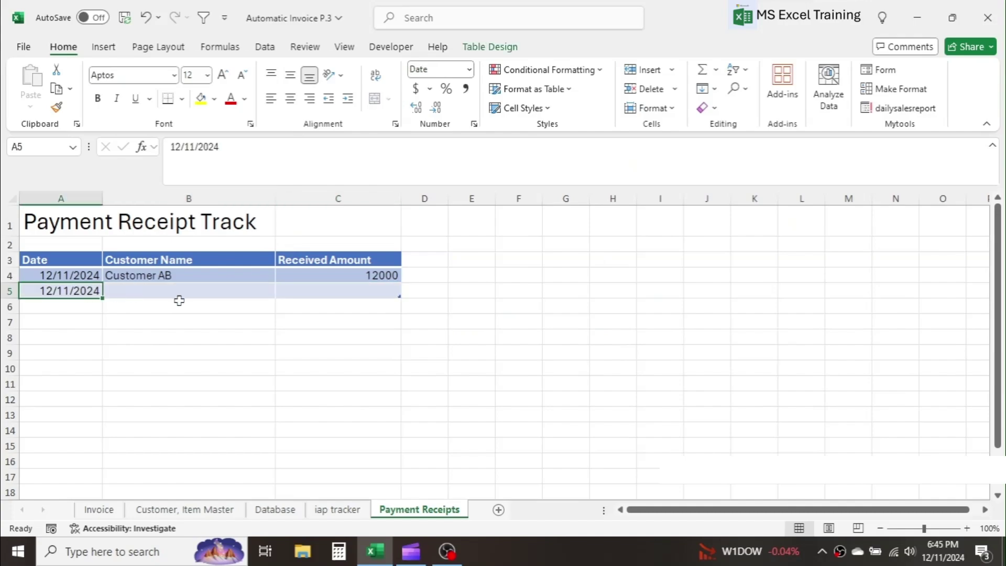
left_click(191, 292)
left_click(281, 291)
left_click(174, 305)
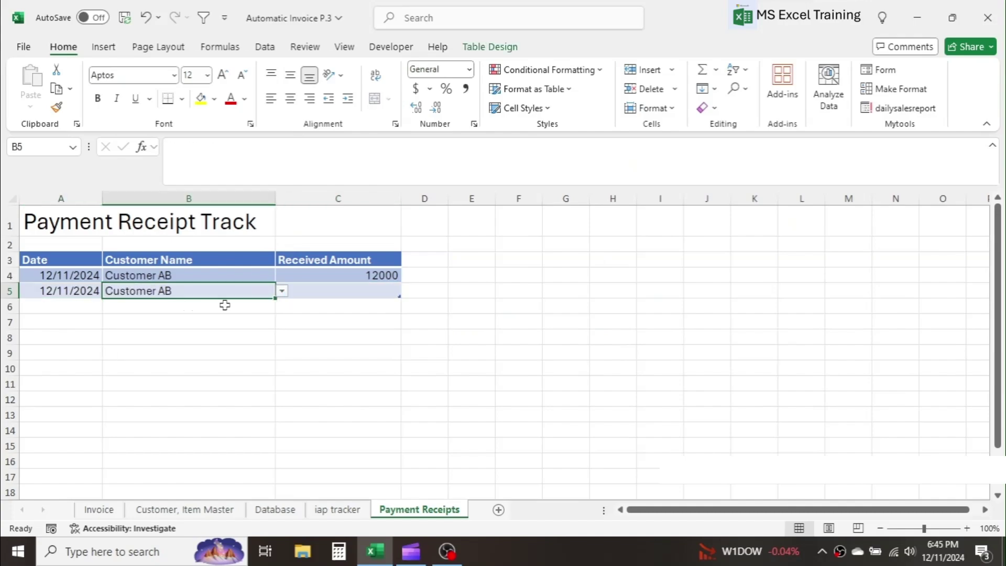
left_click(358, 289)
type("3000")
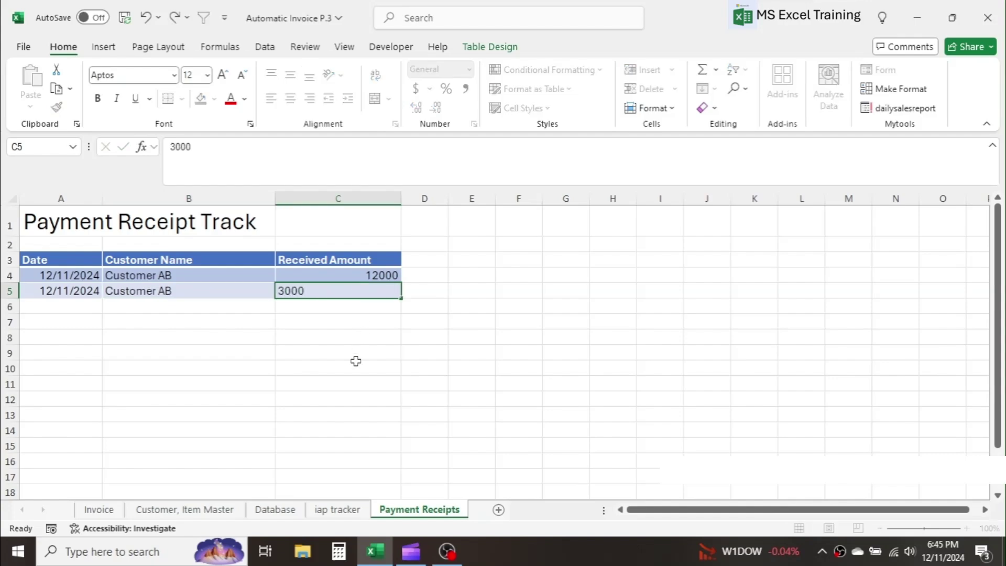
key("Return")
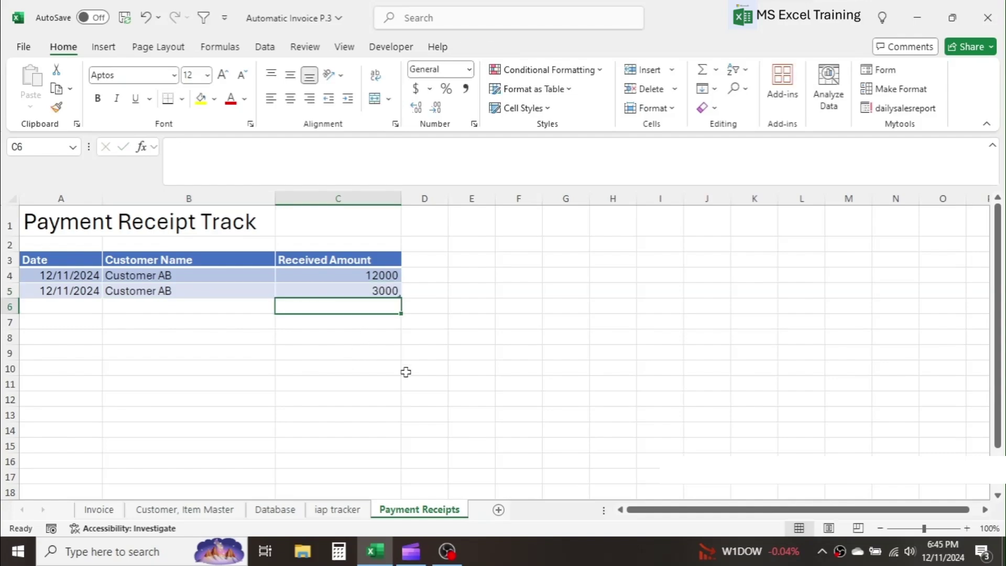
Examine on the iap tracker sheet how the second Customer AB payment covers invoice 003 - XYZ - 2024 and affects the balance status
left_click(335, 510)
left_click(590, 400)
left_click(645, 326)
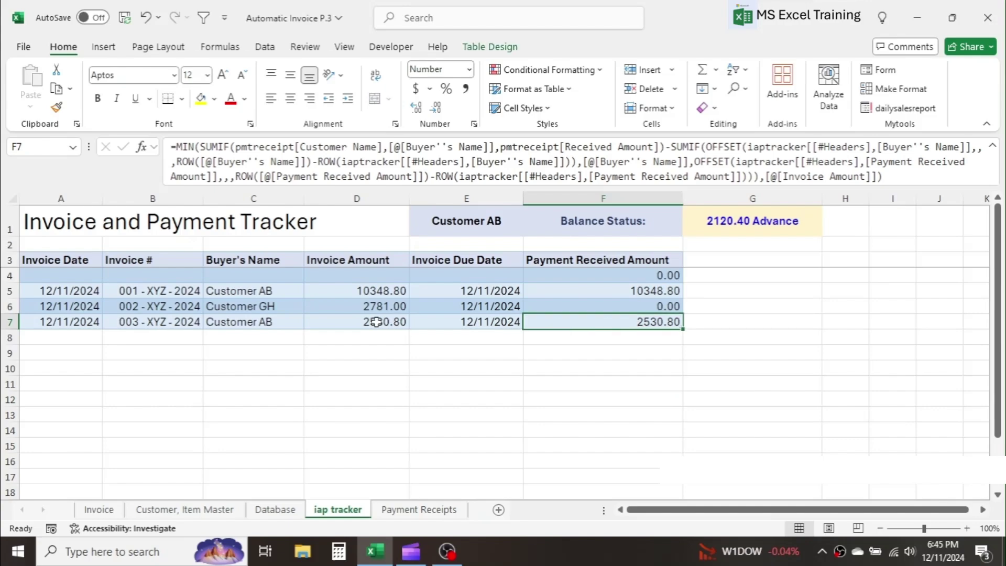
left_click(371, 321)
left_click(628, 322)
left_click(740, 231)
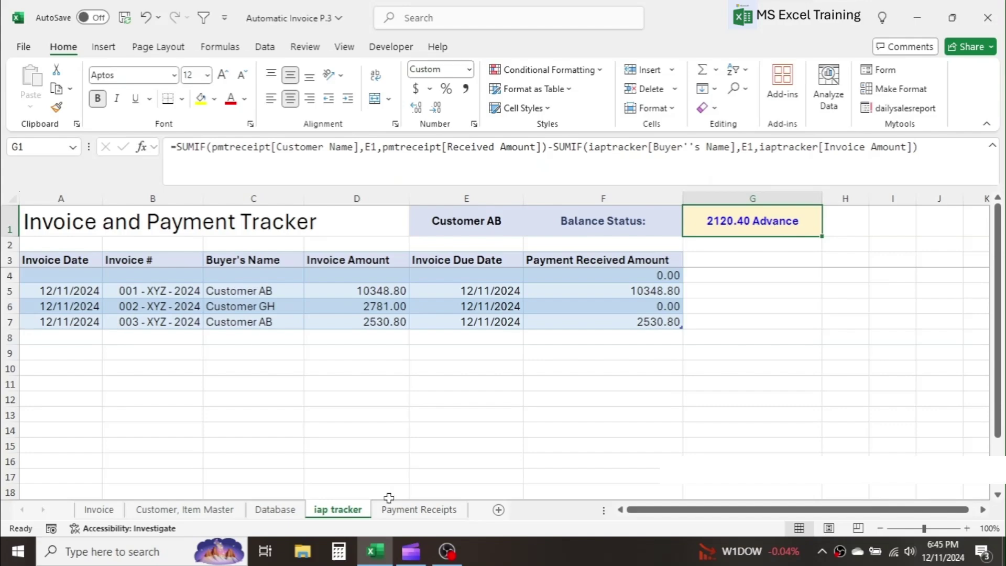
Record a Customer GH payment of 5000 dated 12/11/2024 in the third row of the Payment Receipts table
left_click(277, 309)
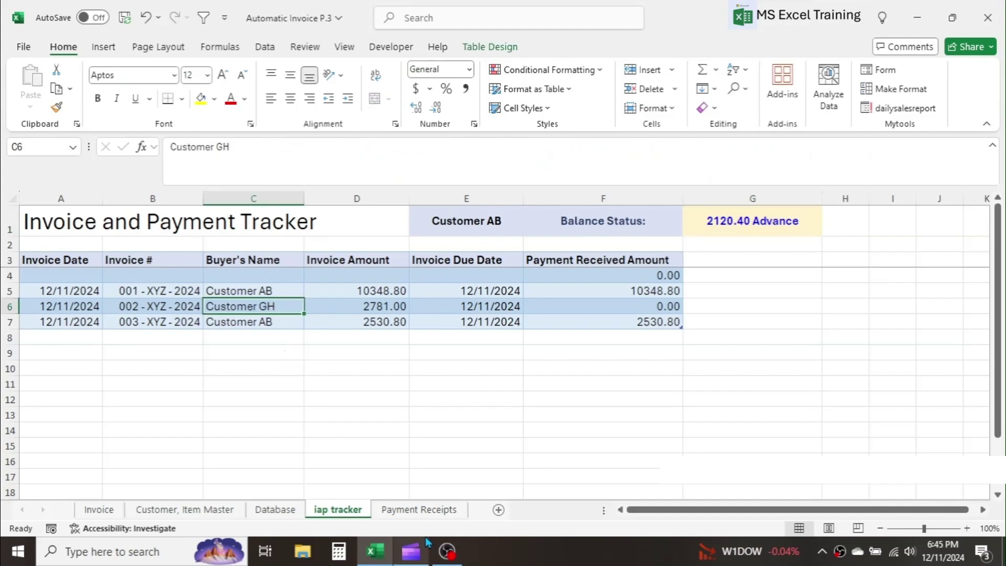
left_click(425, 510)
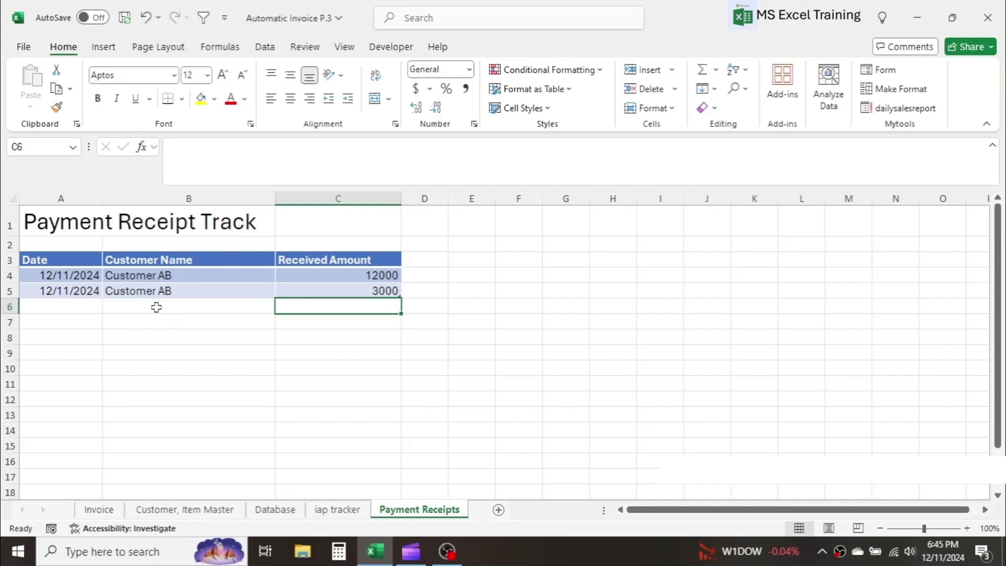
left_click(90, 307)
key("ctrl+semicolon")
left_click(188, 307)
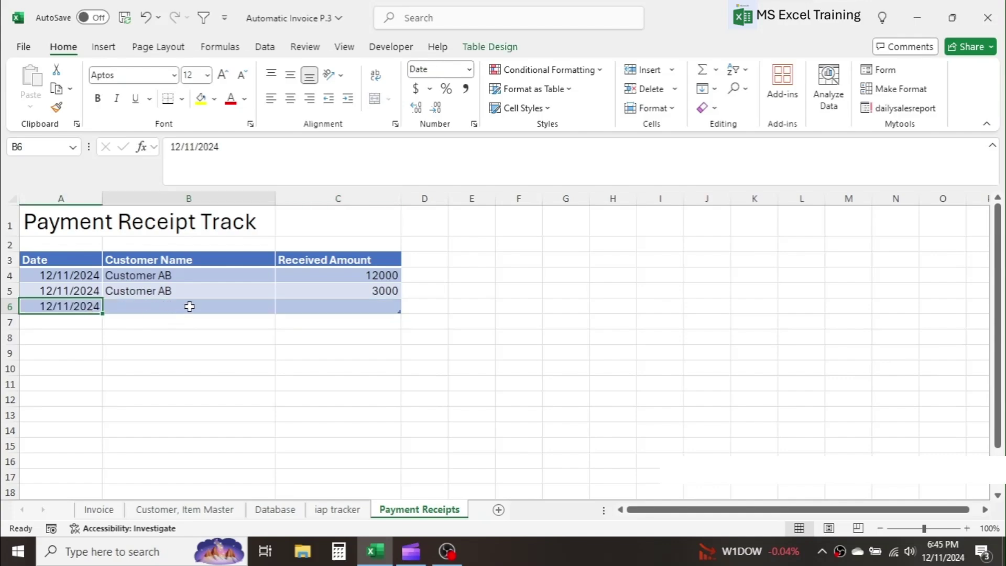
left_click(282, 308)
left_click(149, 357)
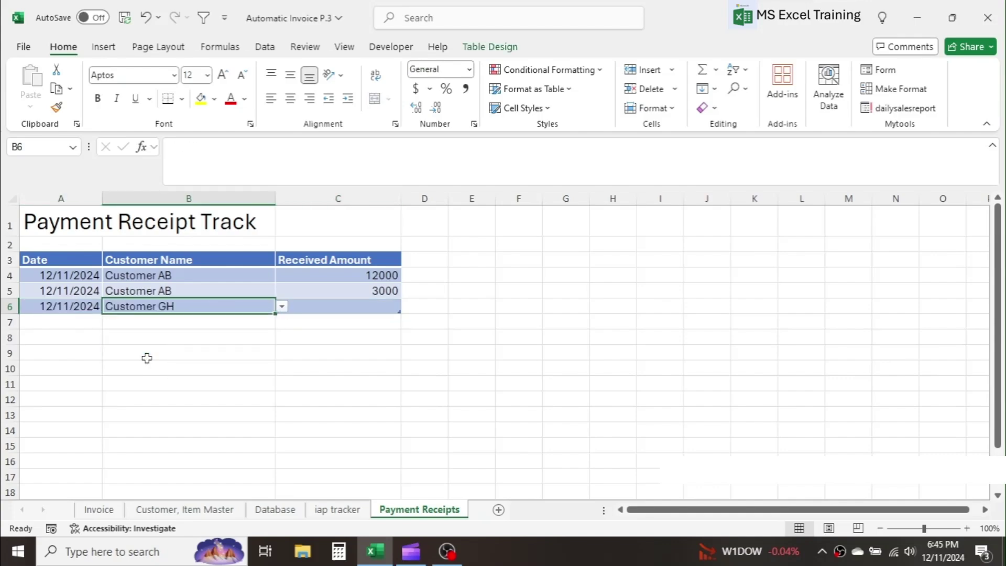
left_click(317, 309)
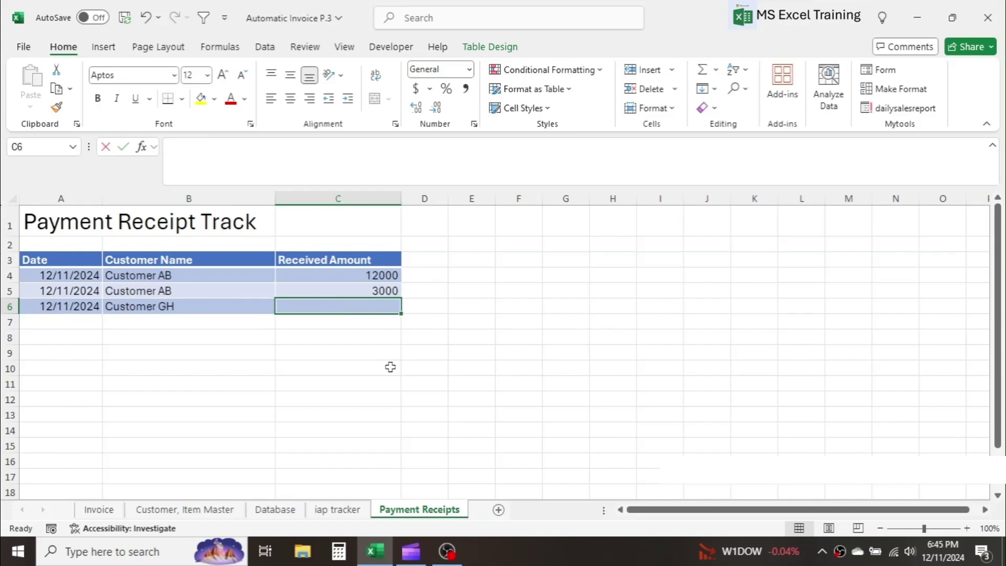
type("5000")
key("Return")
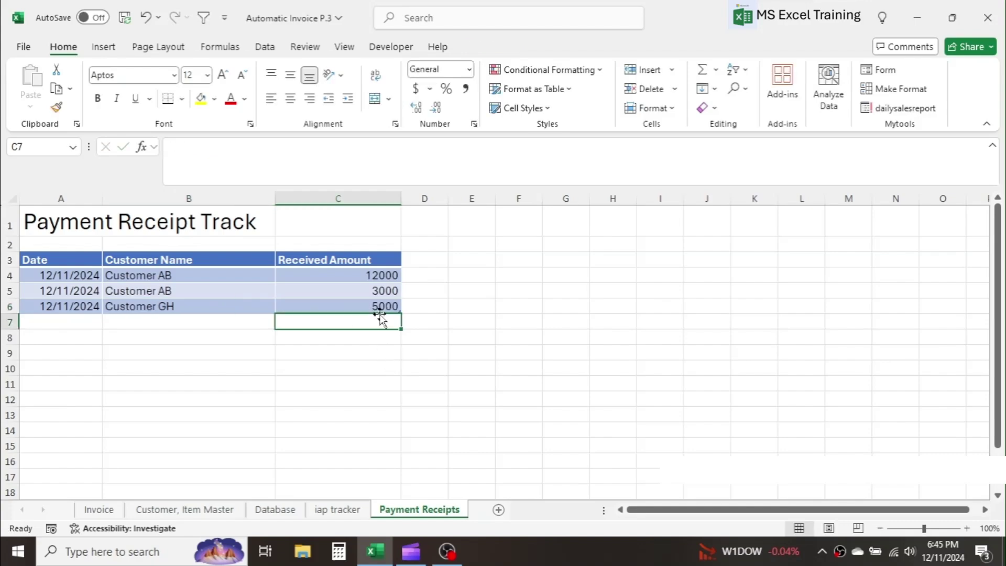
Compare the Customer GH invoice amount with its payment received amount on the iap tracker sheet
left_click(342, 511)
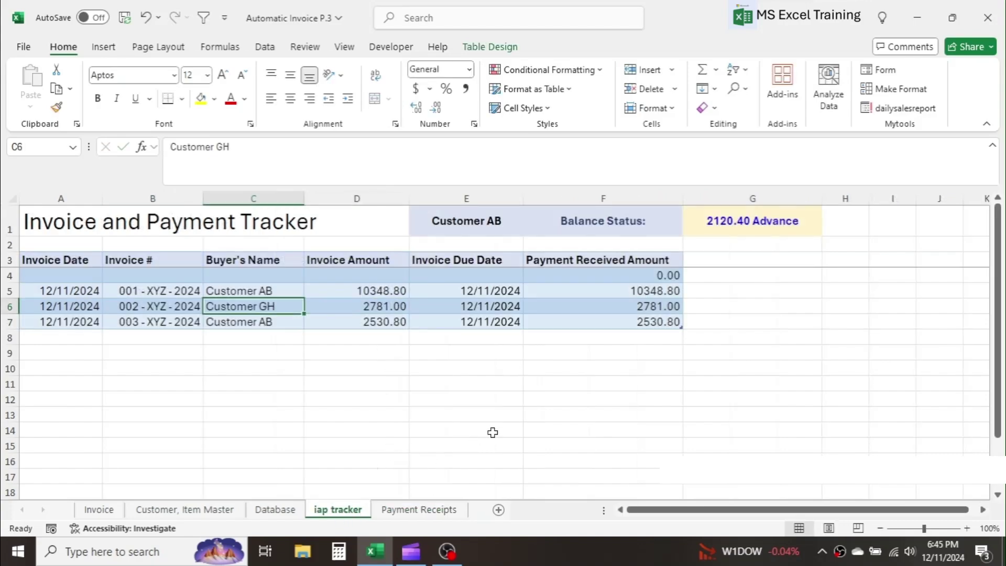
left_click(398, 308)
left_click(633, 308)
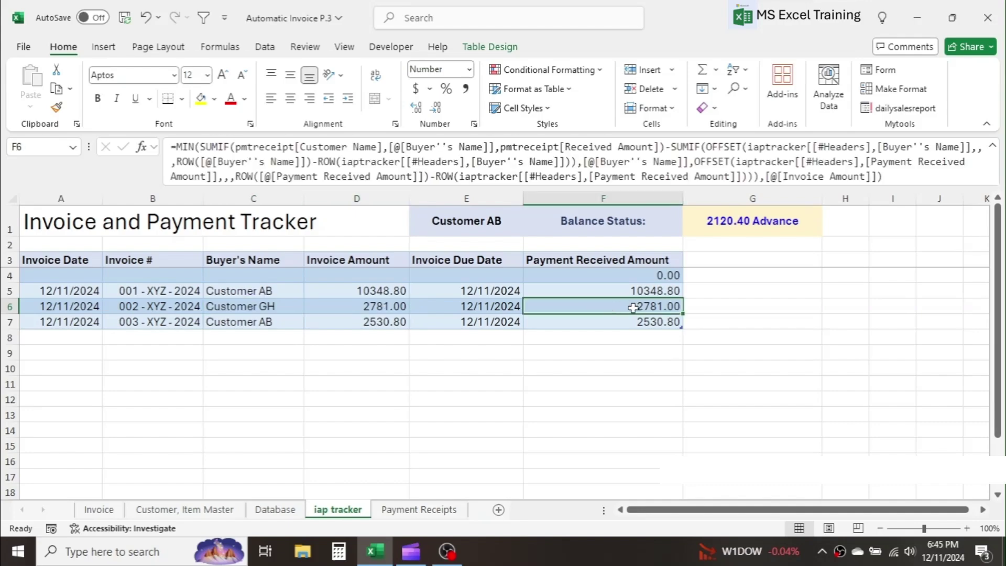
left_click(366, 311)
left_click(610, 309)
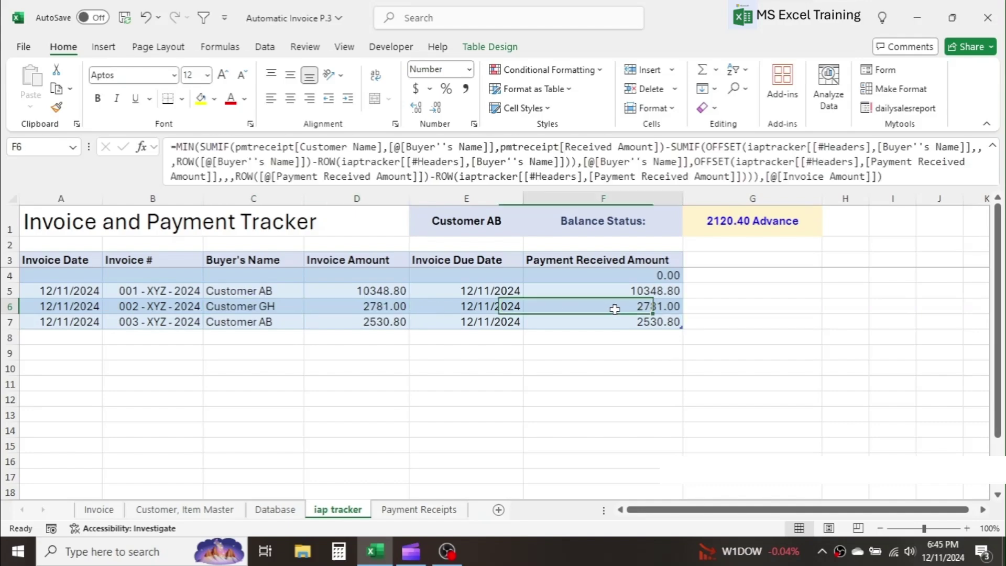
left_click(744, 234)
Switch the tracker's balance status customer to Customer GH
left_click(484, 225)
left_click(530, 229)
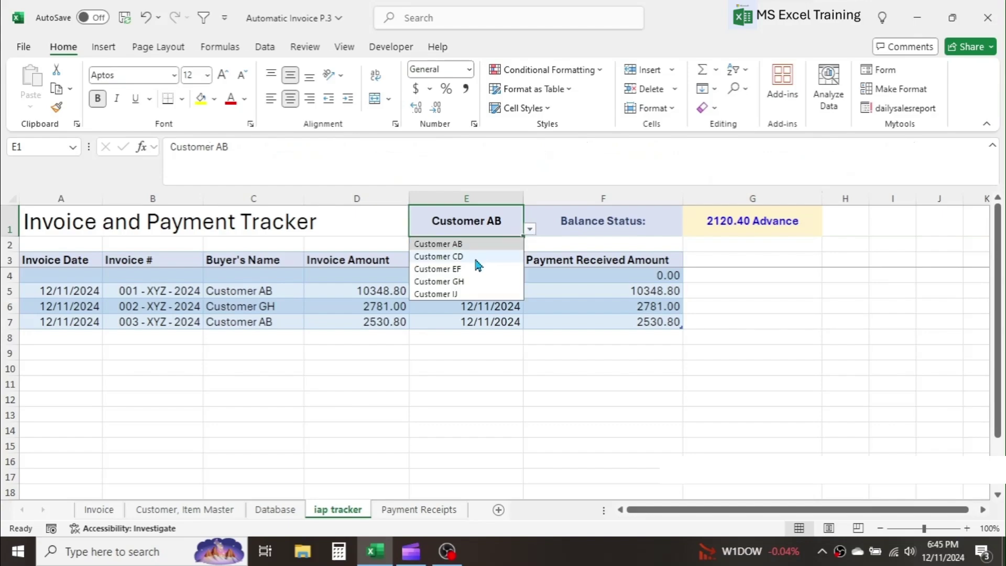
left_click(449, 282)
left_click(743, 307)
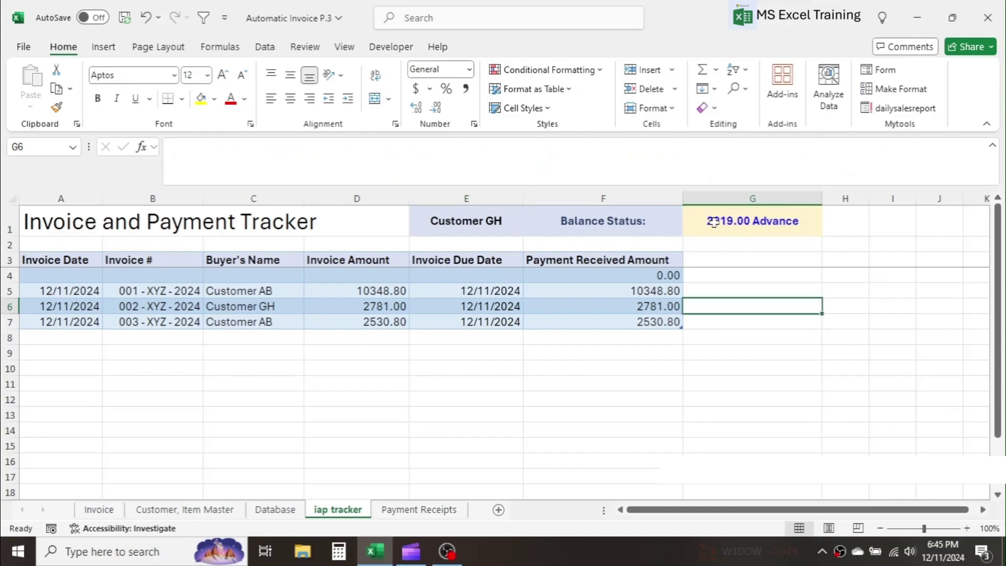
left_click(636, 392)
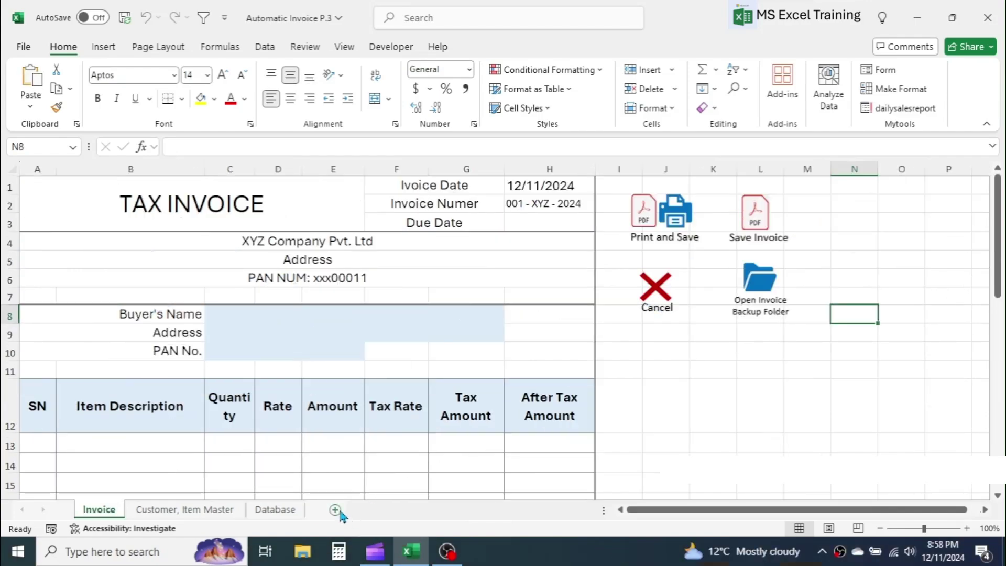
Add two new worksheets to the invoice workbook and rename Sheet1 as iaptracker
left_click(336, 511)
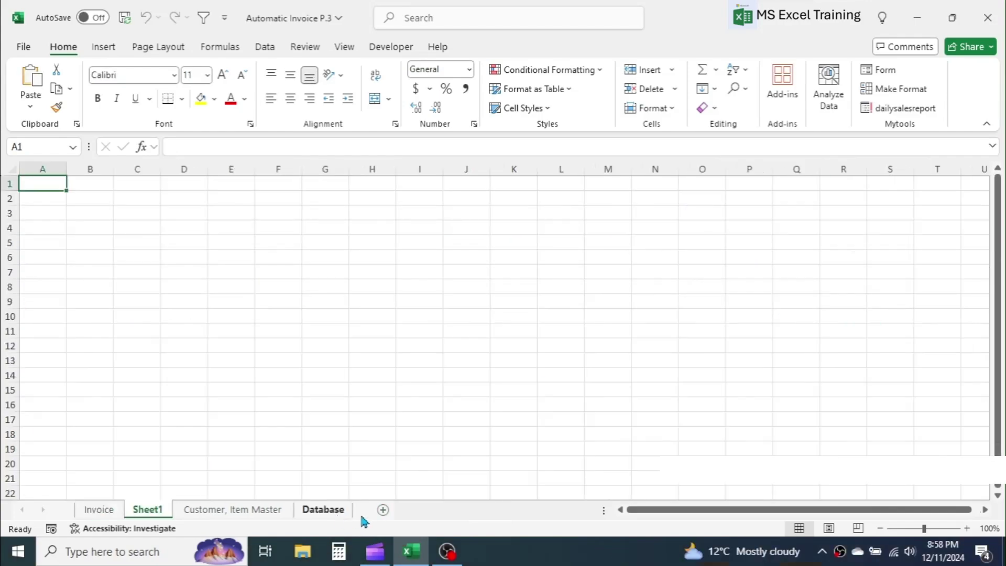
left_click(383, 511)
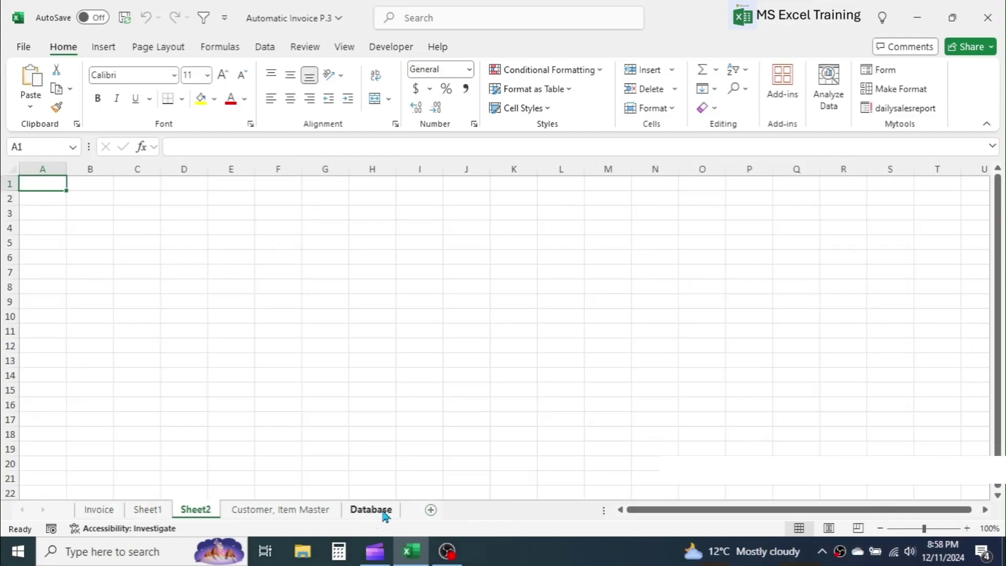
double_click(149, 511)
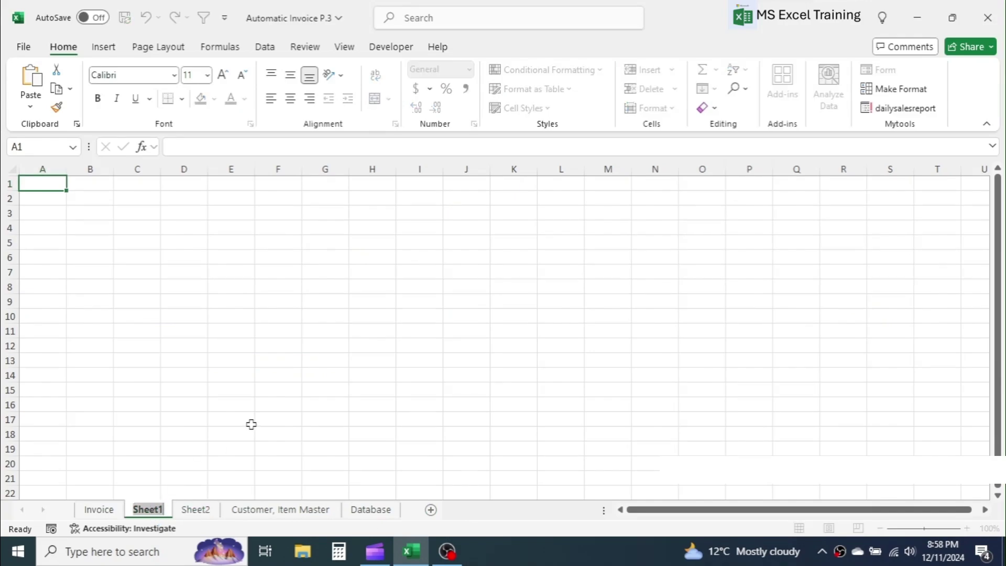
type("iaptra")
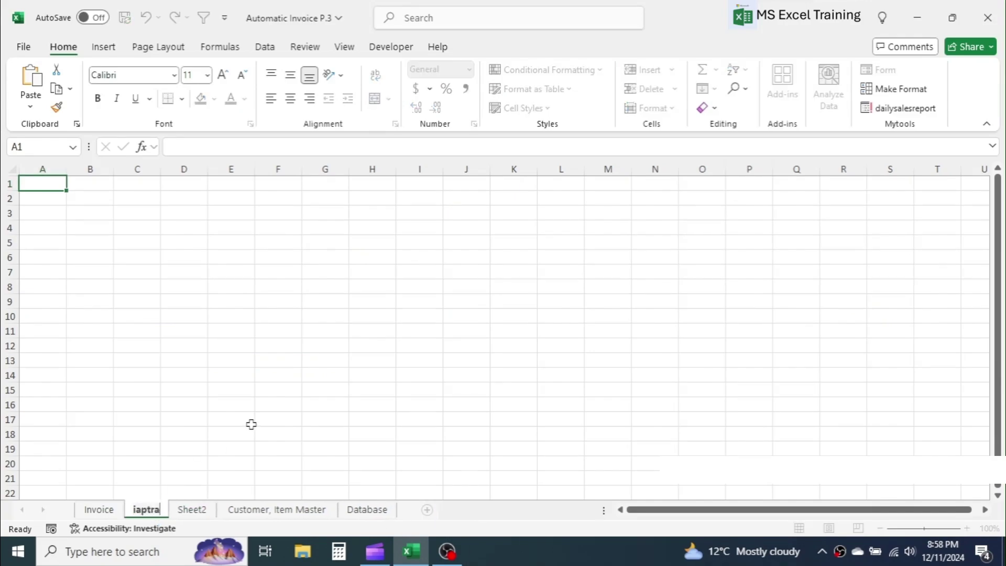
type("cker")
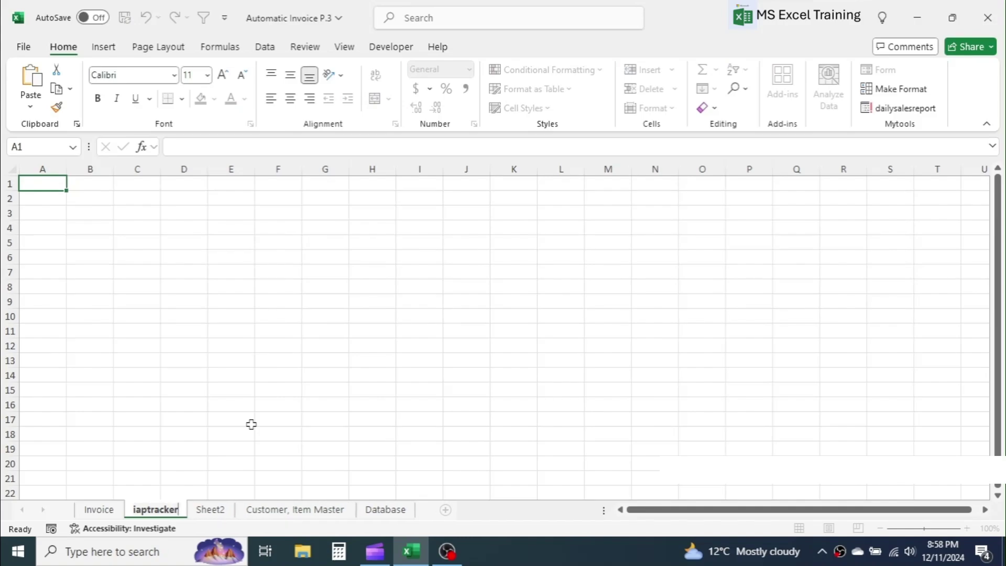
key("Return")
left_click(269, 438)
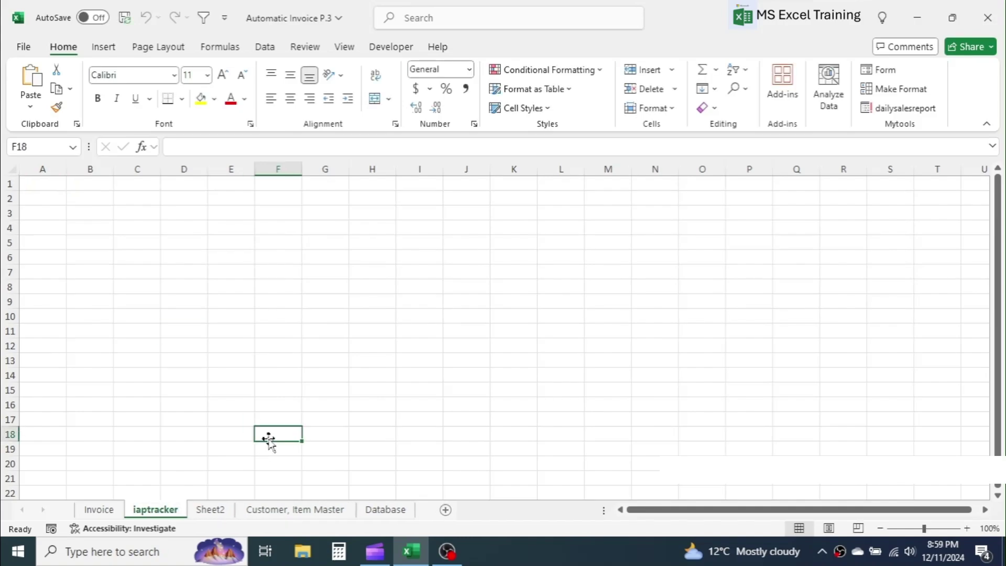
Enter the title "Invoice and Payment Tracker" in cell A1 of the iaptracker sheet
left_click(46, 185)
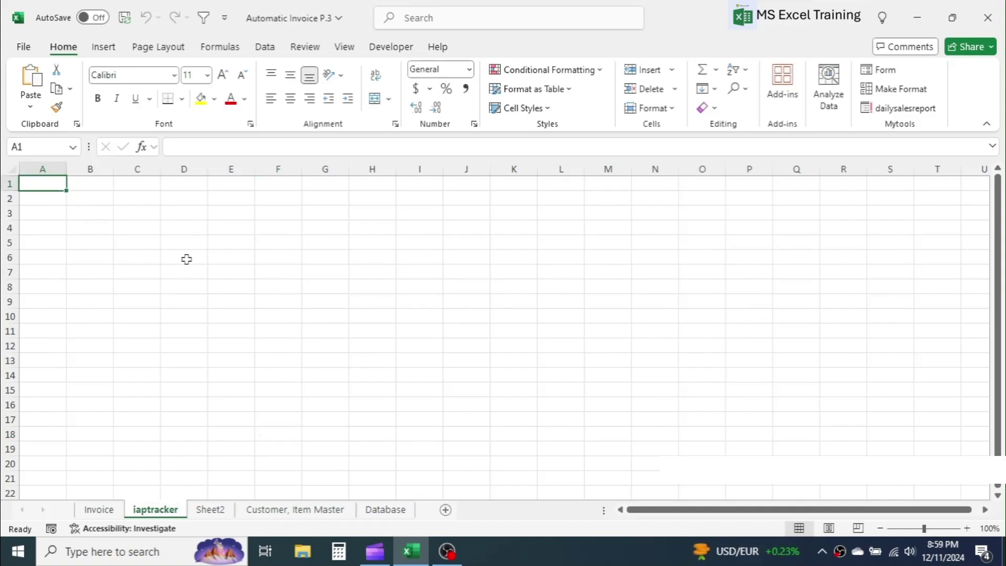
type("Invoice")
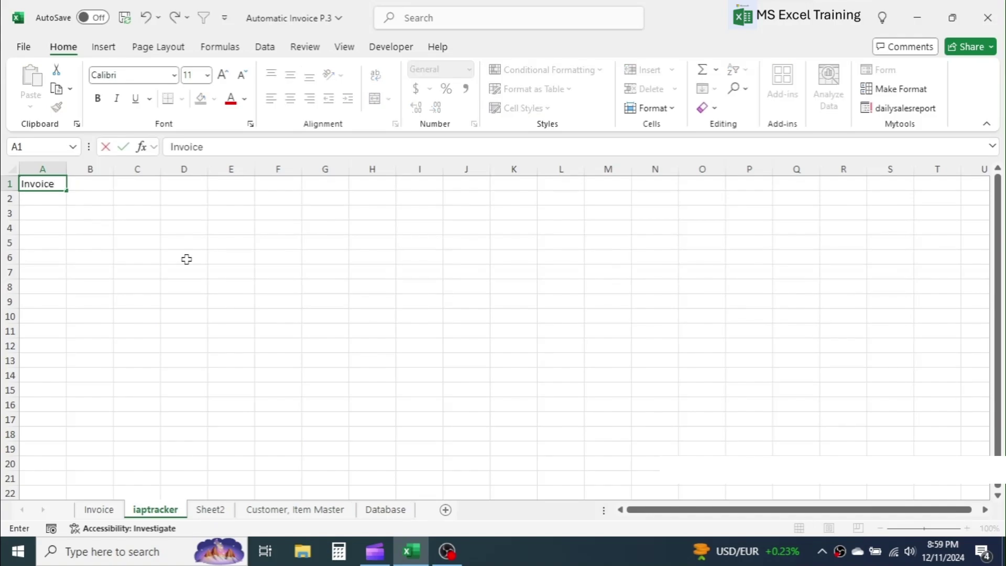
type(" and Payment Tra")
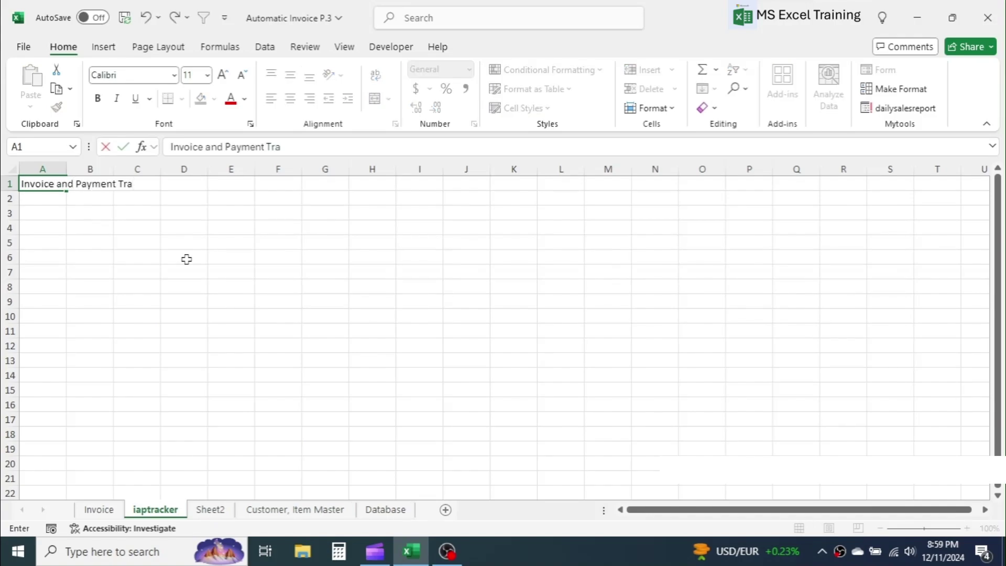
type("cker")
key("ctrl+Return")
Format the sheet title in A1 as 20-point bold text
left_click(223, 74)
left_click(222, 75)
left_click(223, 75)
left_click(222, 75)
left_click(223, 75)
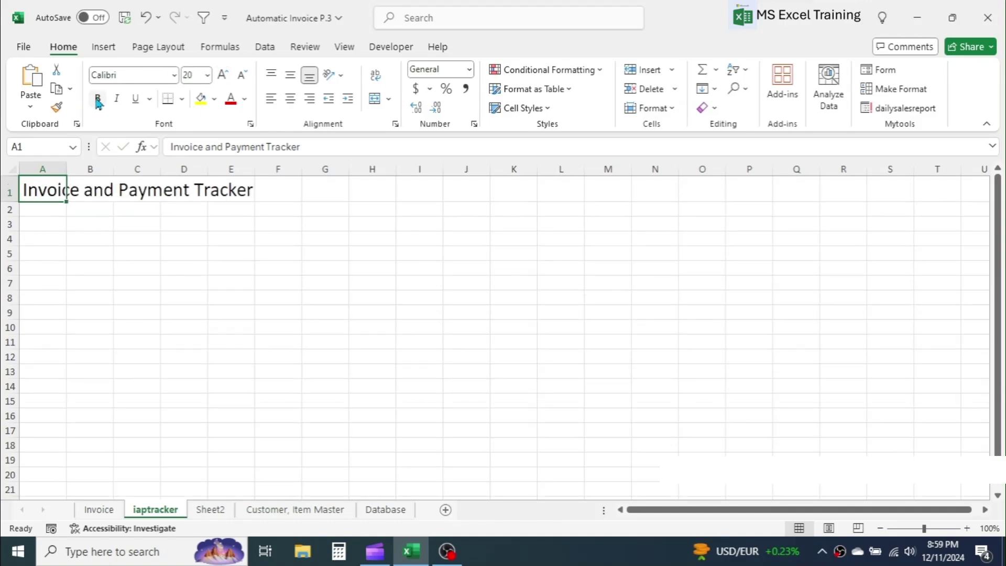
left_click(98, 99)
Enter the column headers Invoice Date, Invoice Number and Buyer's Name in cells A3 to C3
left_click(42, 224)
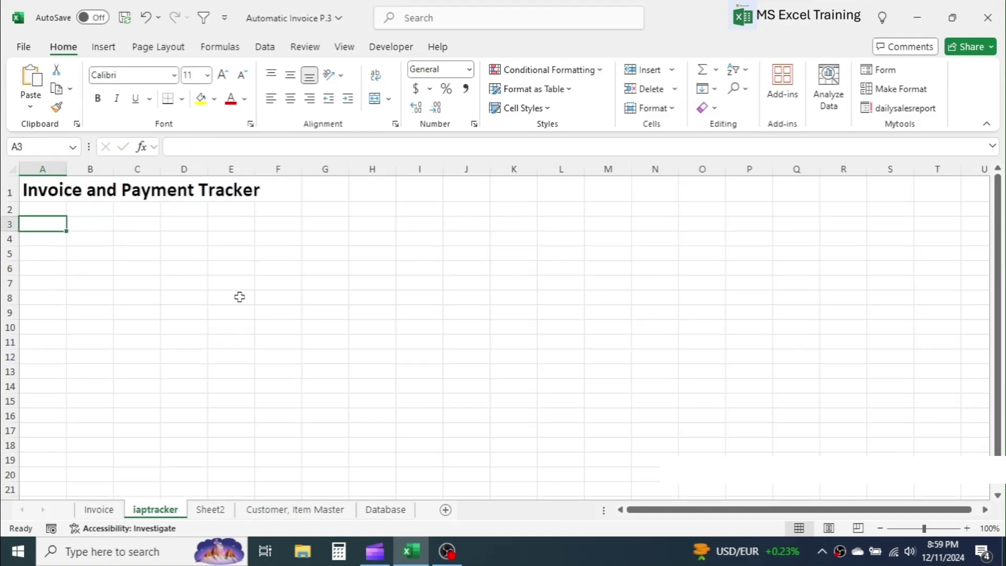
type("Invo")
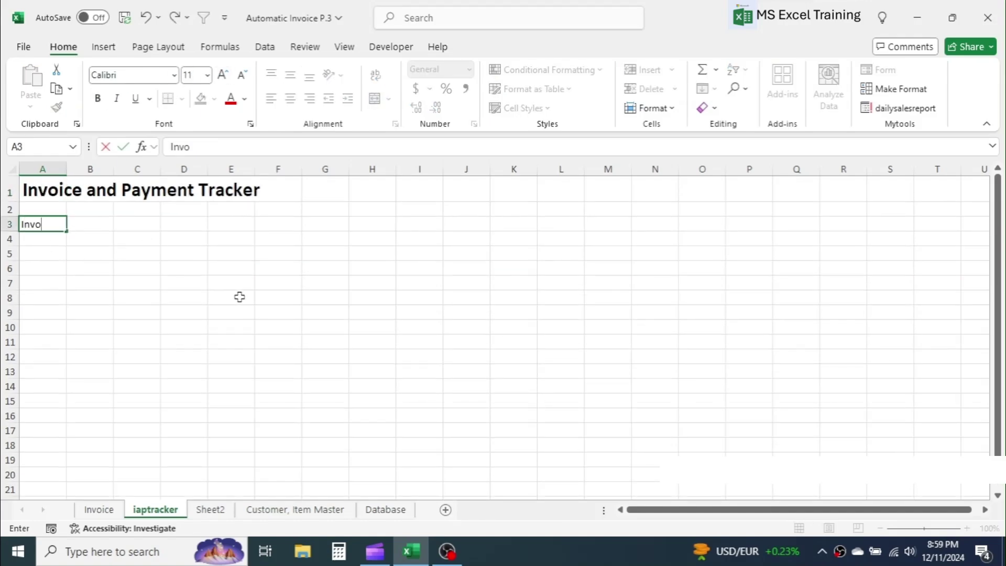
type("ice Date")
key("Tab")
type("Invoice Number")
key("Tab")
type("B")
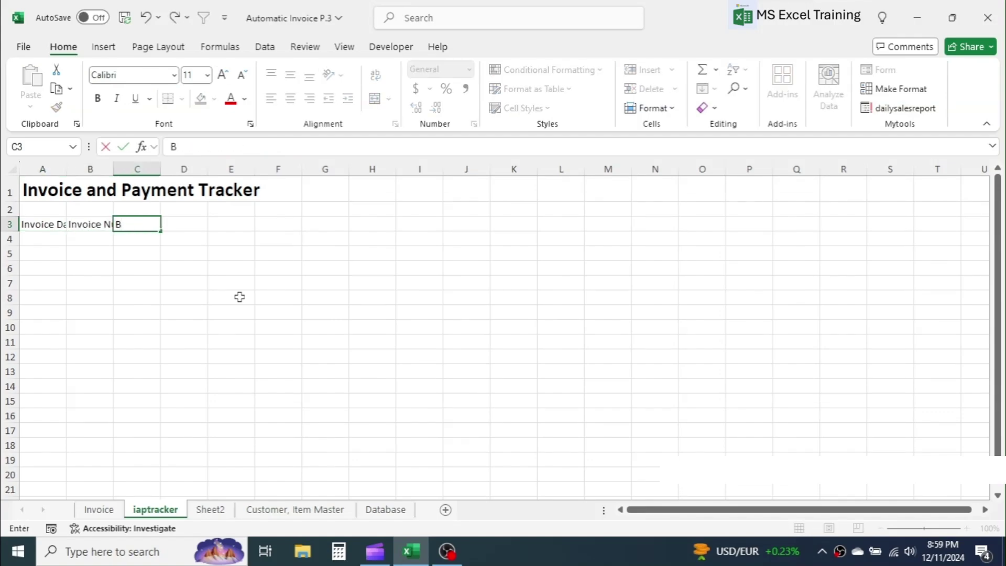
type("uyer's Name")
key("Tab")
Enter the column headers Invoice Amount, Invoice Due Date and Payment Received Amount in cells D3 to F3
type("Invoice")
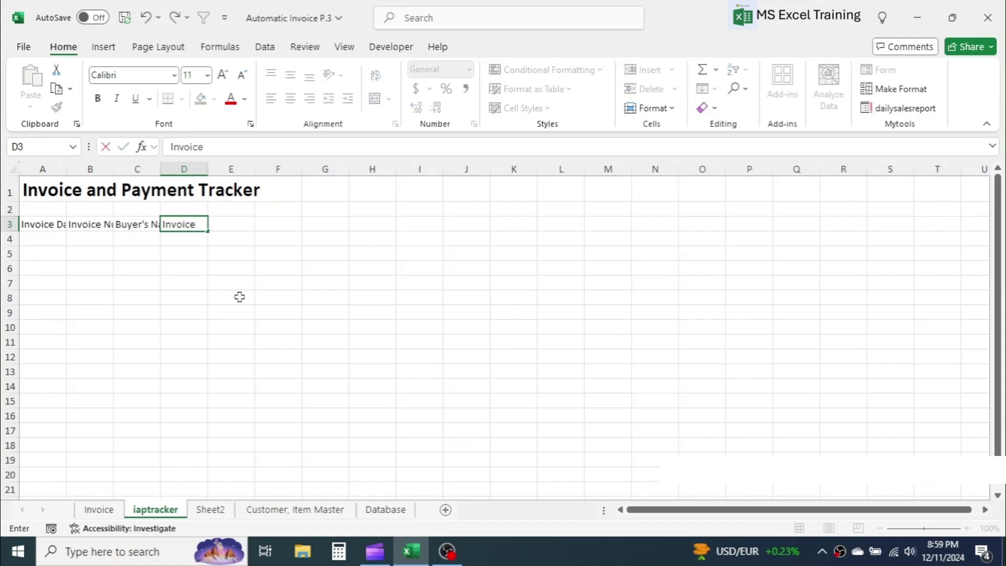
type(" Amount")
key("Tab")
type("Invoice Due Date")
key("Tab")
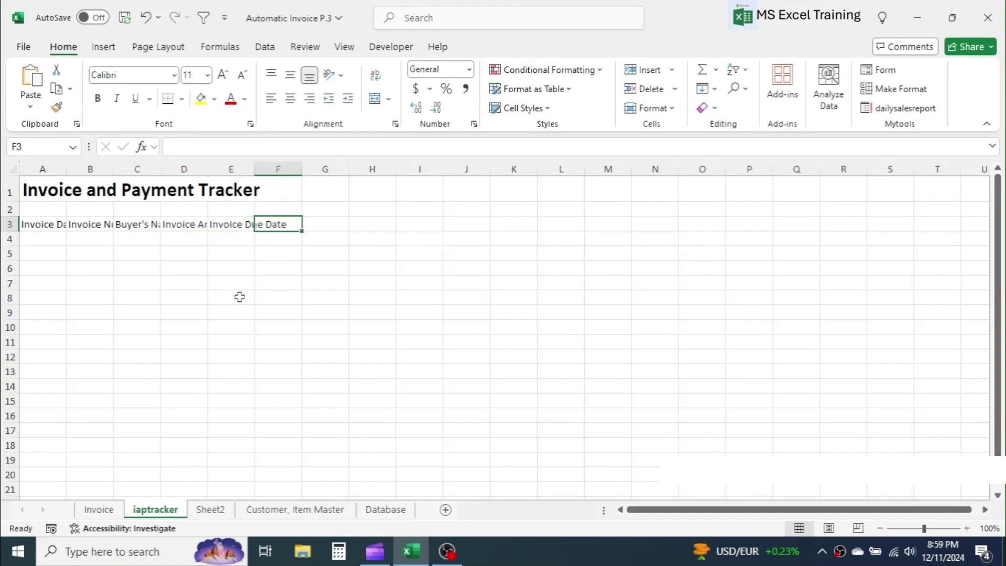
type("Payment Received Amount")
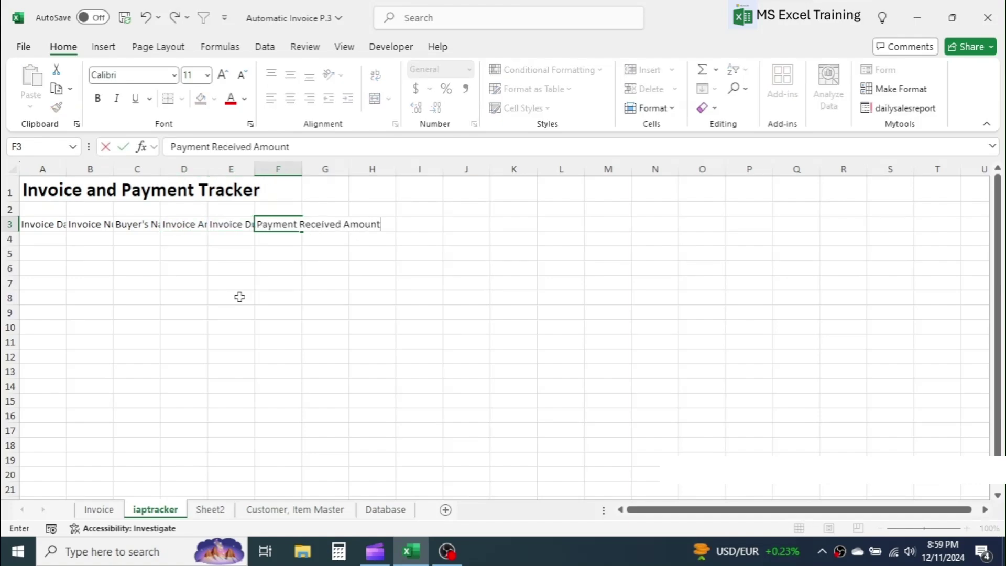
Format the headers in A3:F3 as 12-point bold text and widen columns A to F beyond the header text
left_click_drag(42, 169, 344, 178)
double_click(349, 169)
left_click(43, 239)
left_click_drag(31, 224, 524, 224)
left_click(98, 98)
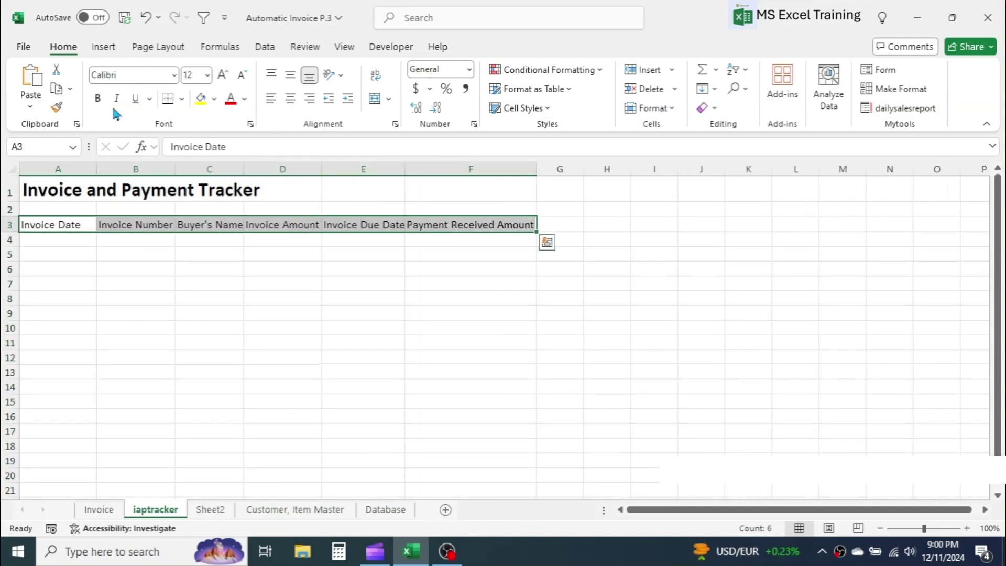
left_click(136, 269)
left_click_drag(197, 174, 648, 169)
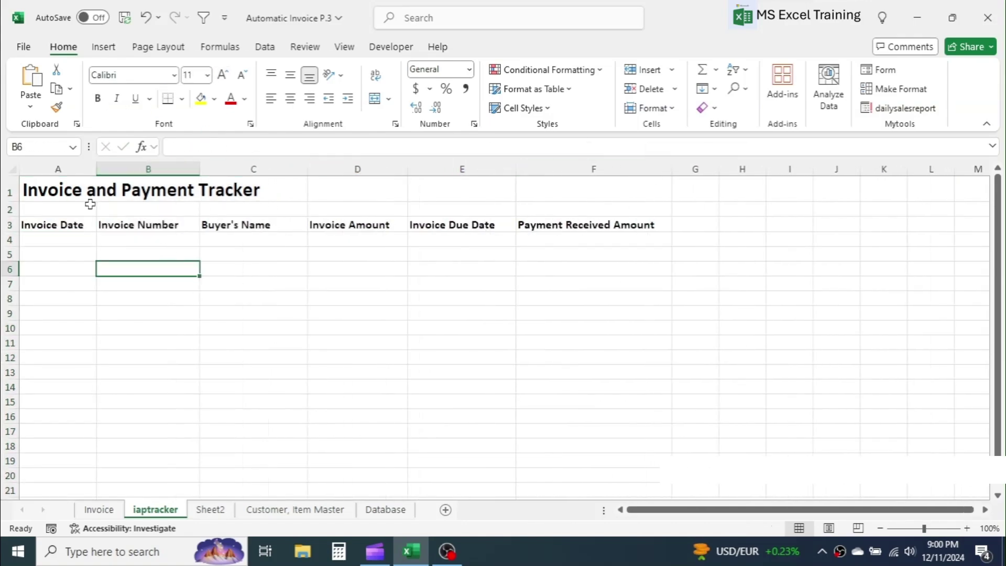
Convert the range A3:F4 on the iaptracker sheet into a table with headers
left_click_drag(74, 226, 571, 238)
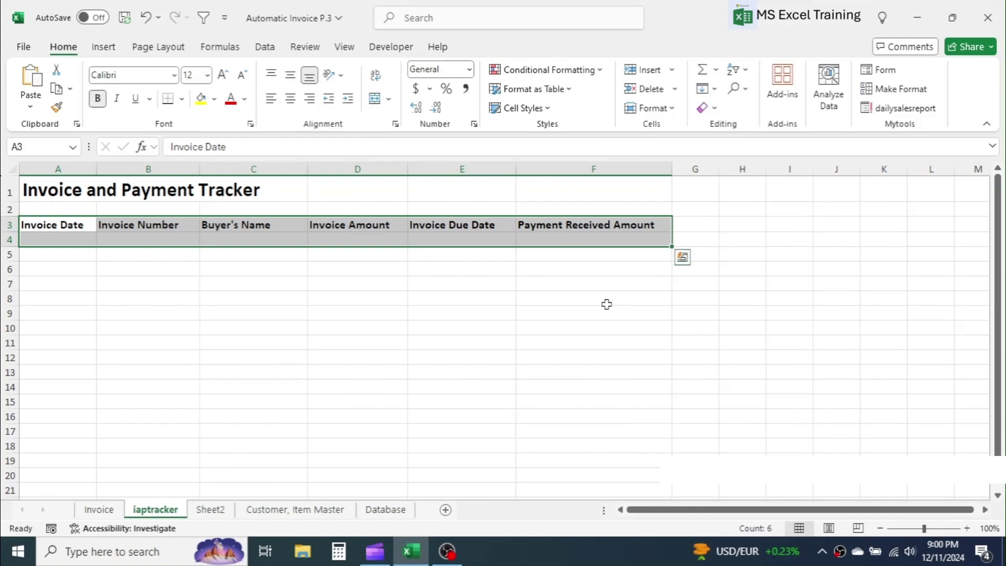
key("ctrl+t")
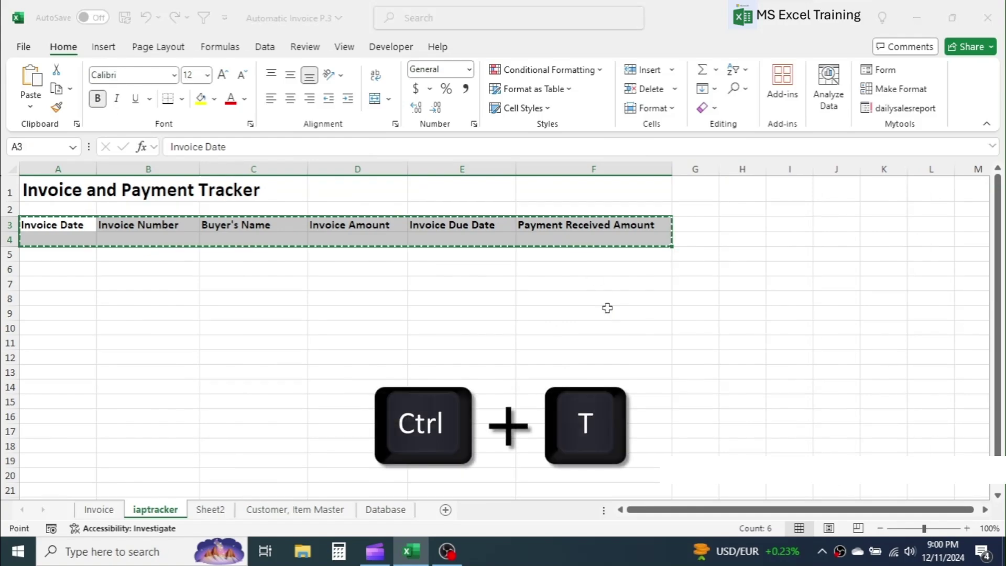
left_click(677, 324)
left_click(729, 340)
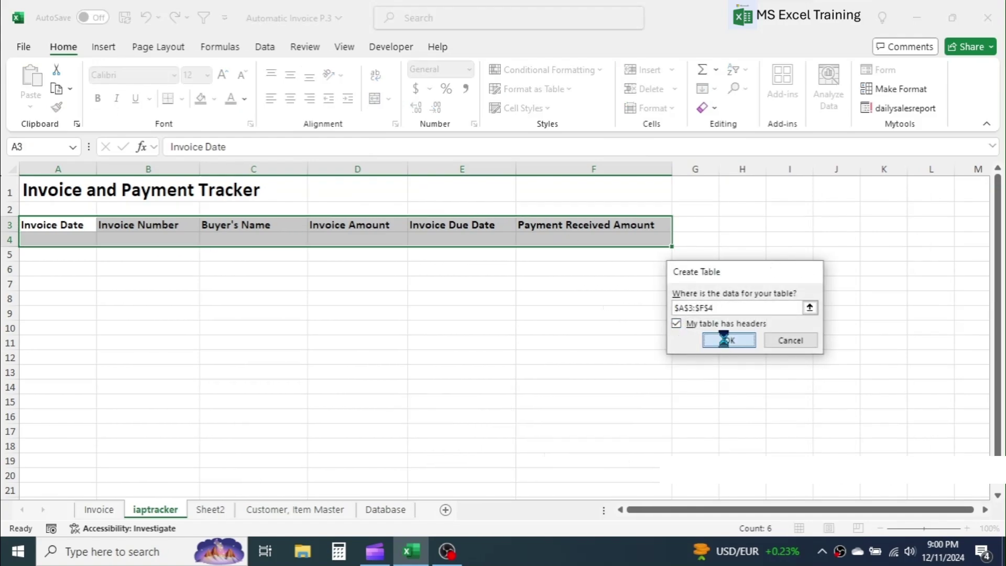
Name the new invoice table iaptracker
left_click(441, 227)
left_click(37, 87)
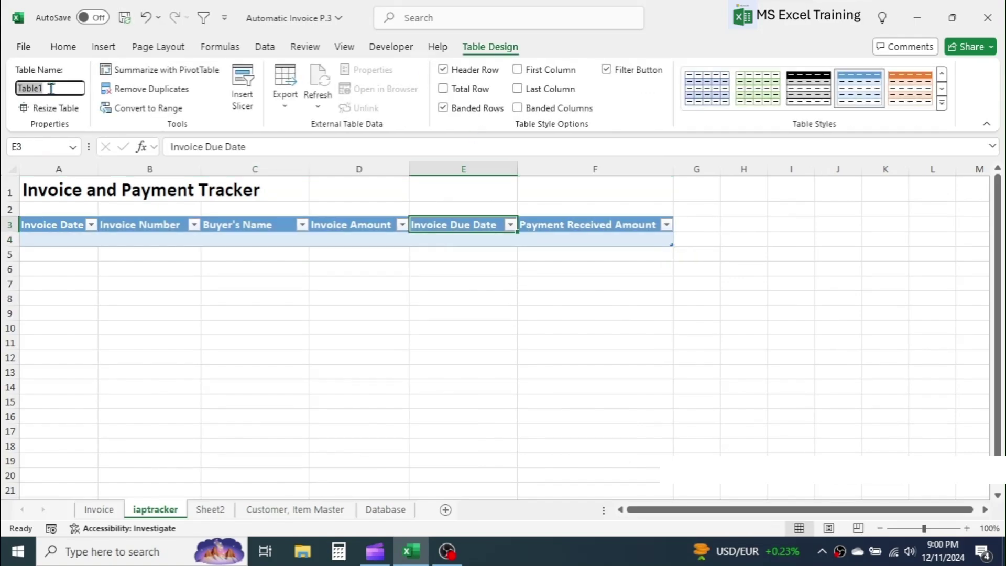
type("iaptracker")
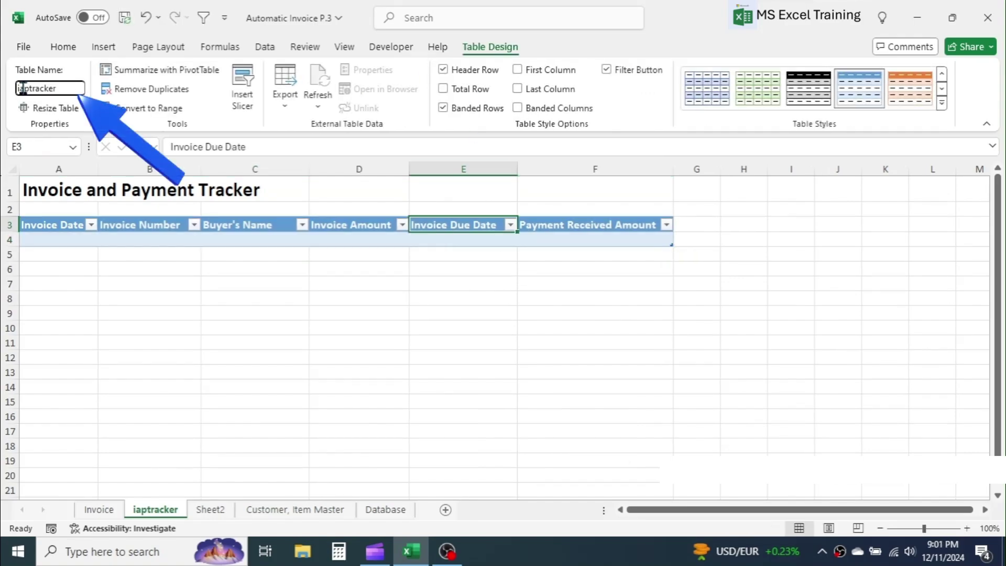
left_click(382, 271)
Apply a light blue banded style with bold black headers to the iaptracker table and turn off its filter buttons
left_click(355, 225)
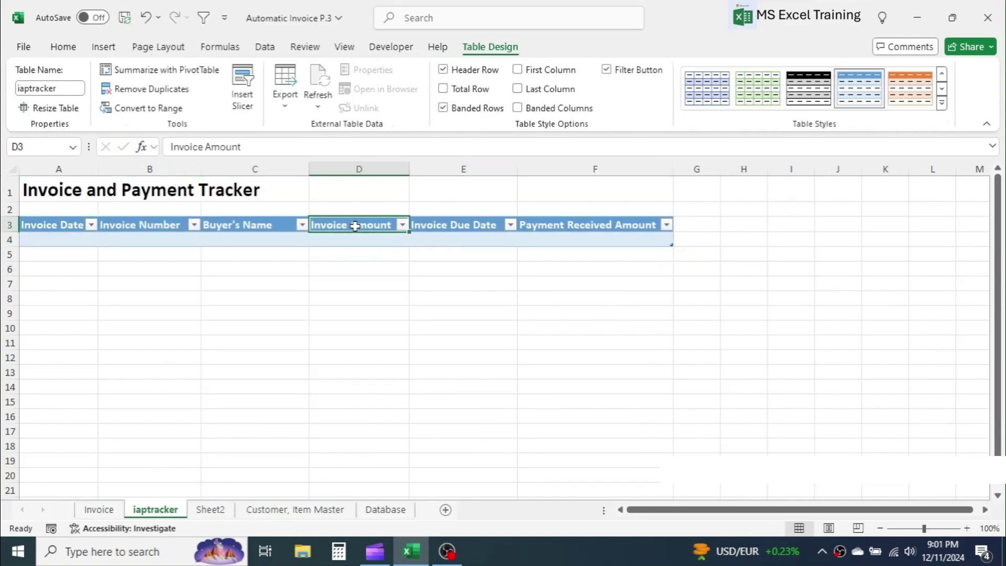
left_click(942, 89)
left_click(912, 89)
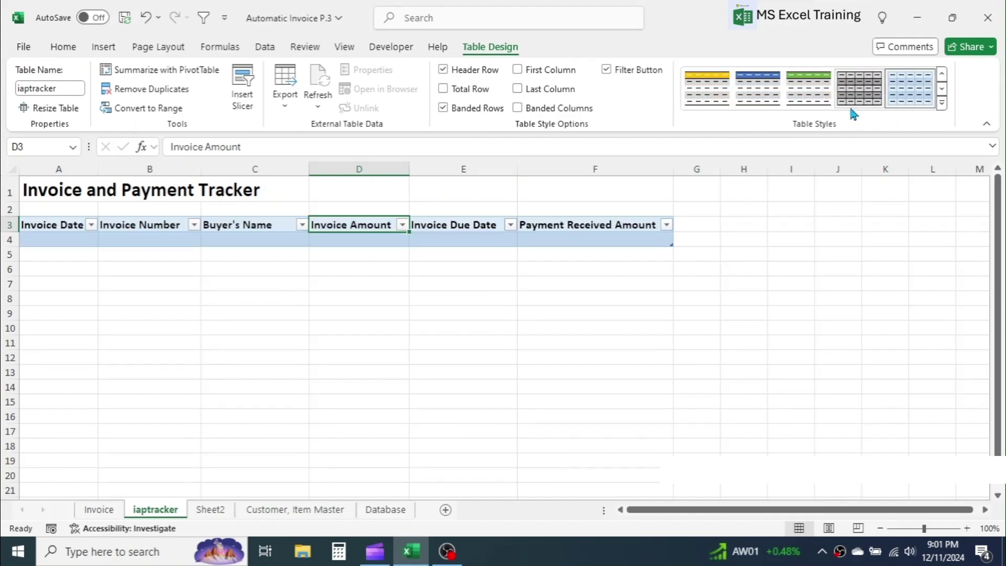
left_click(606, 70)
left_click(463, 314)
Enter "Balance Status" in cell F1 and format it as 14-point bold text
left_click(551, 186)
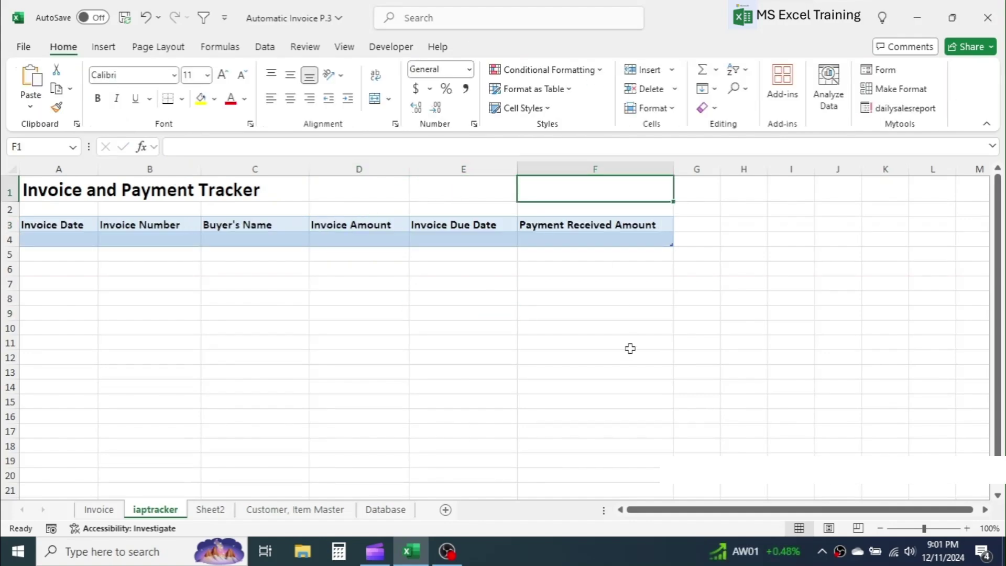
type("Balance Status")
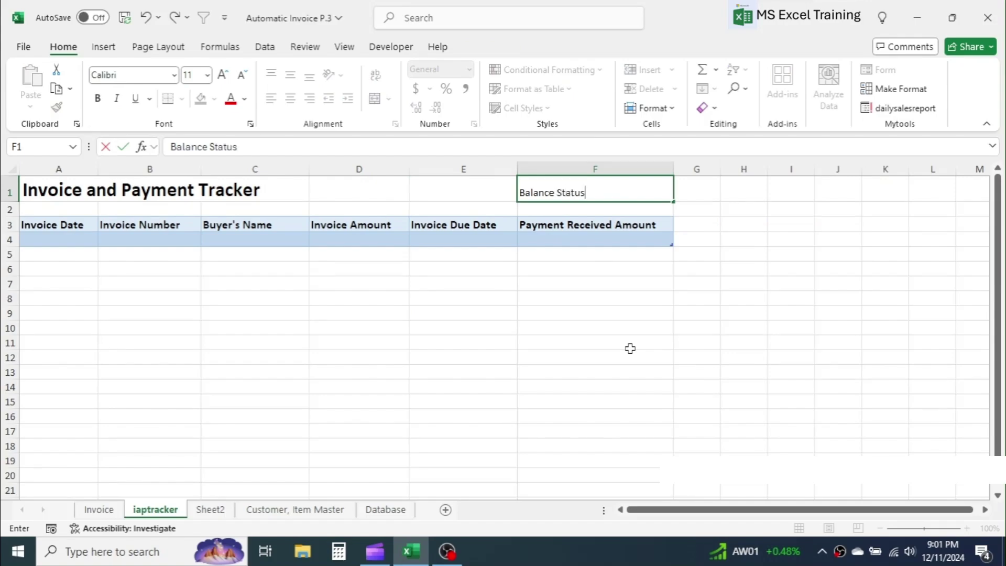
left_click(632, 326)
left_click(576, 190)
left_click(98, 98)
left_click(223, 75)
left_click(223, 74)
Add a list data validation to cell E1 with the source =customerlist and check its drop-down choices
left_click(471, 191)
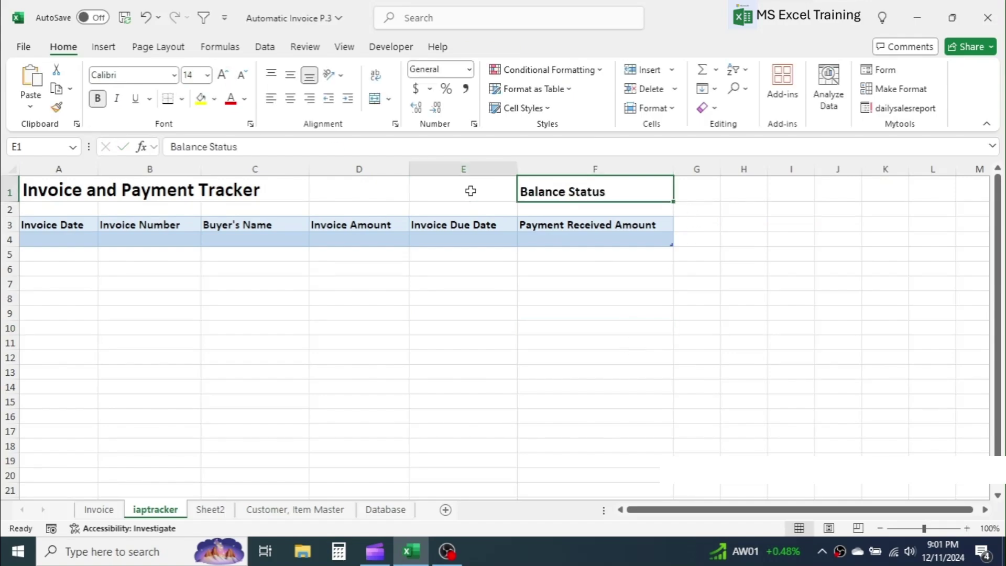
left_click(264, 47)
left_click(781, 108)
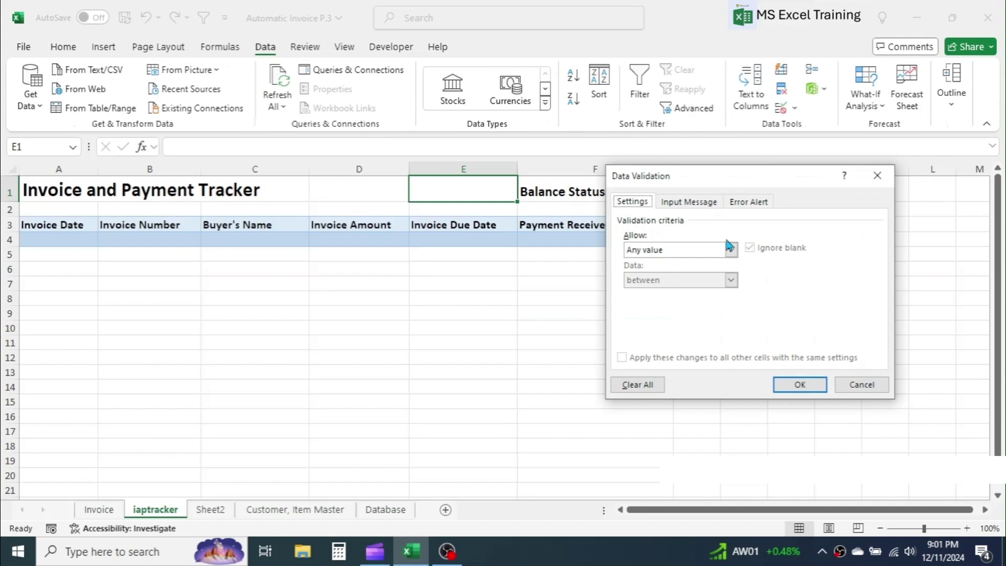
left_click(730, 245)
left_click(650, 289)
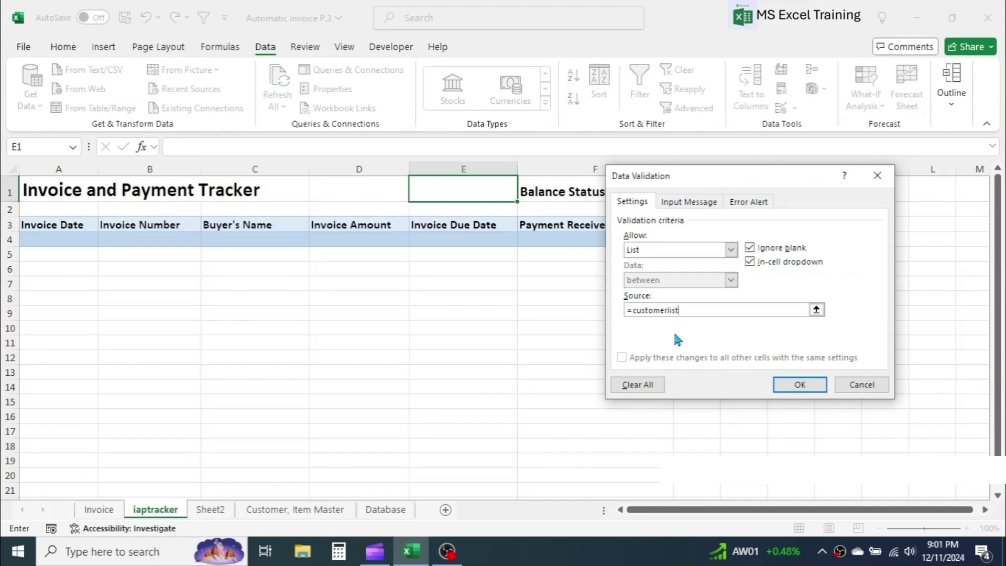
left_click(780, 384)
left_click(524, 193)
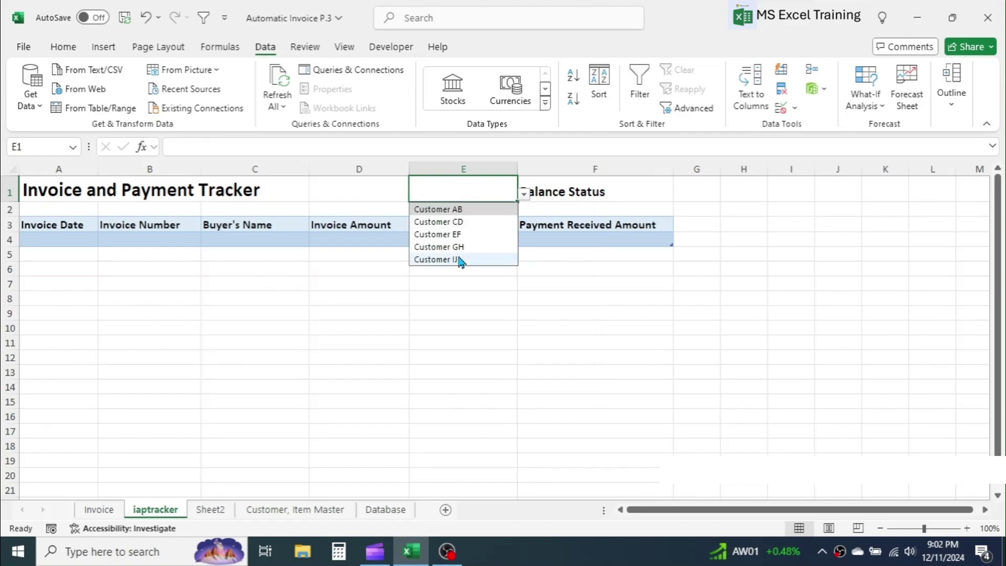
left_click(595, 283)
Fill cell E1 with light lavender and the Balance Status cell F1 with light yellow
left_click(463, 190)
left_click(63, 46)
left_click(214, 99)
left_click(300, 188)
left_click(595, 189)
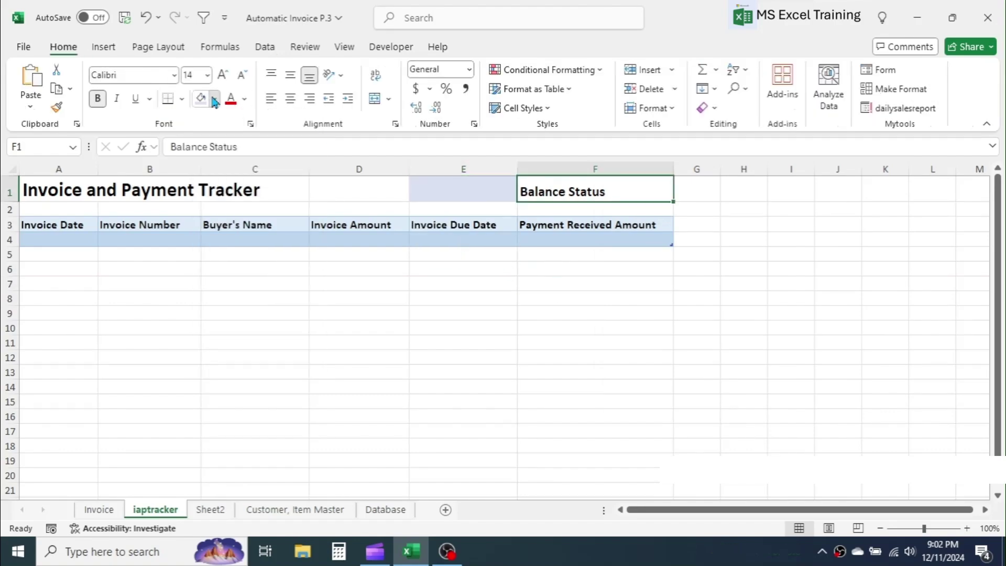
left_click(213, 99)
left_click(288, 188)
left_click(555, 313)
left_click(475, 313)
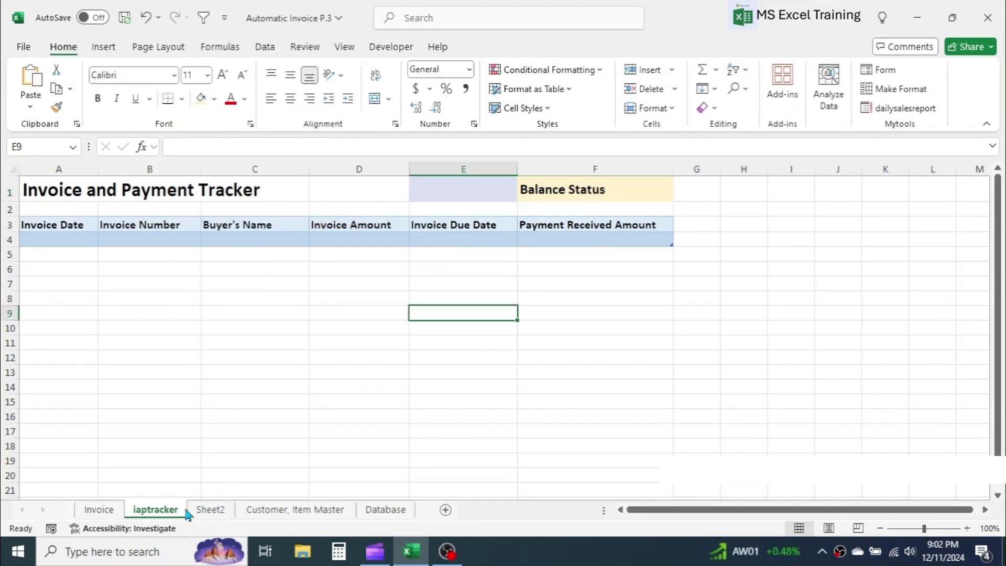
Move the iaptracker sheet and Sheet2 after the Database sheet, and rename Sheet2 as payment receipt
left_click_drag(186, 513, 435, 512)
left_click_drag(148, 512, 429, 516)
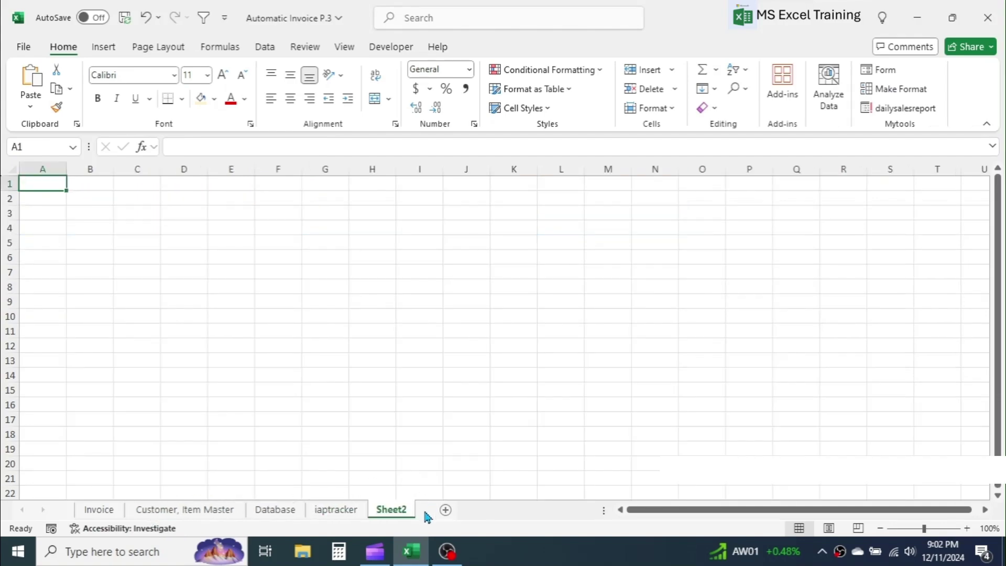
right_click(399, 513)
left_click(438, 305)
type("pa")
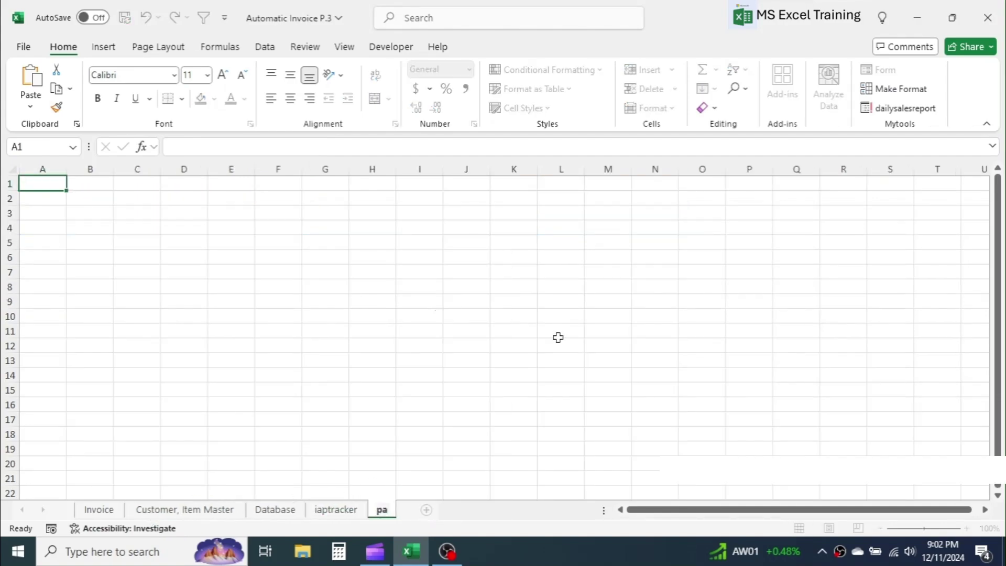
type("yment receipt")
left_click(558, 335)
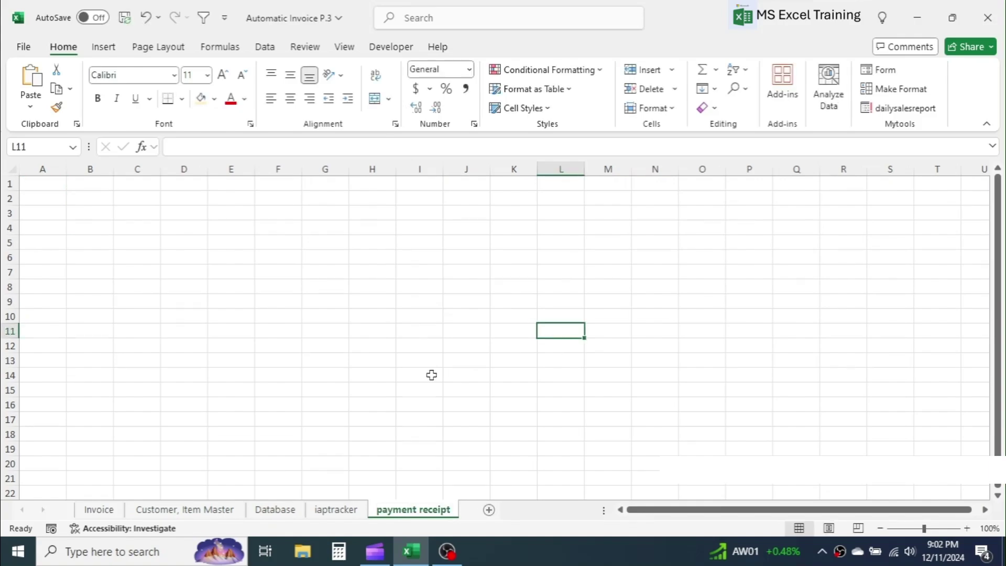
Enter the title "Payment Receipt Details" in cell A1 of the payment receipt sheet and make it larger and bold
key("ctrl+Home")
type("Payment Receipt De")
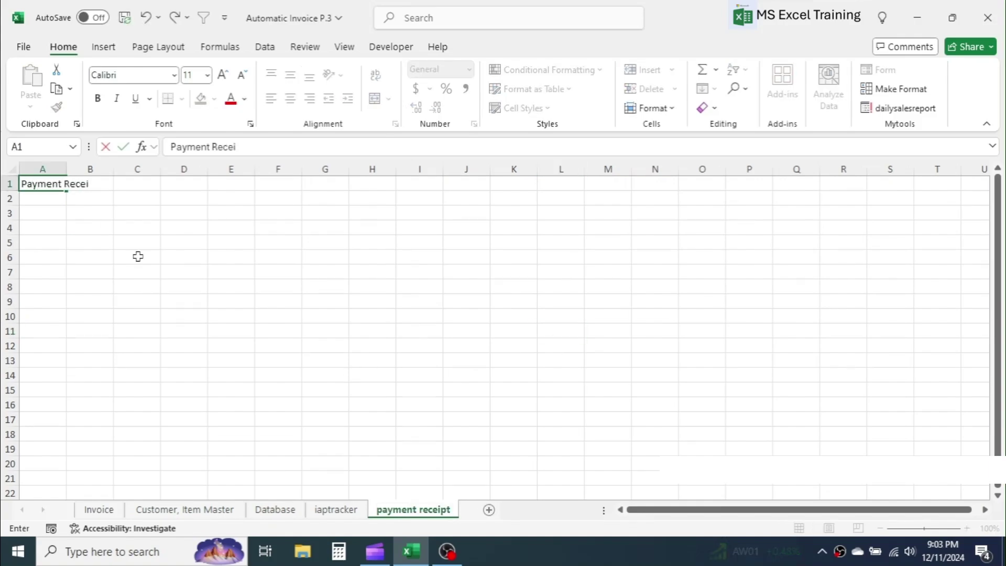
key("Return")
key("Up")
left_click(223, 74)
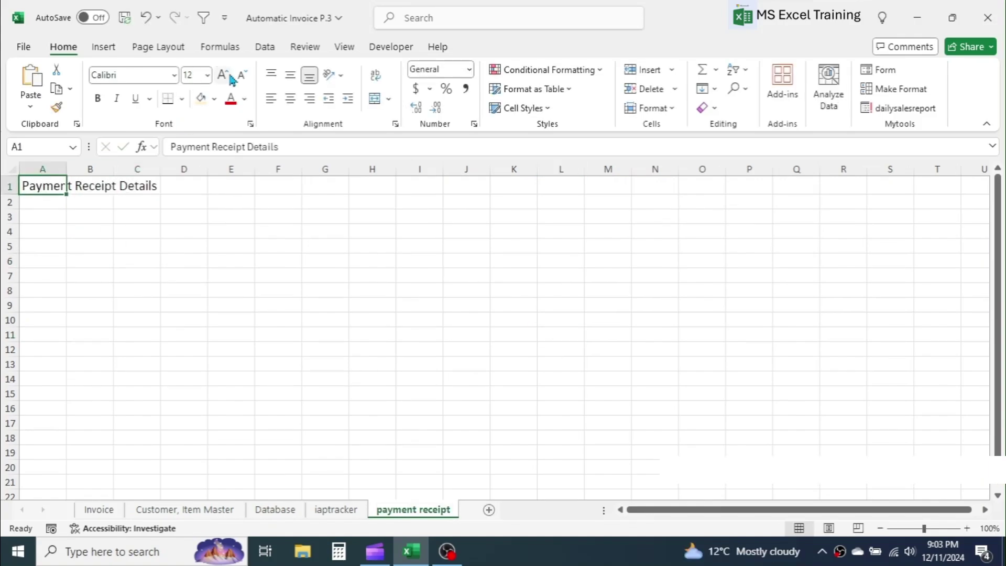
left_click(223, 74)
left_click(223, 75)
key("ctrl+b")
Enter the column headers Date, Customer Name and Received Amount in cells A3 to C3
key("Down")
key("Down")
type("Da")
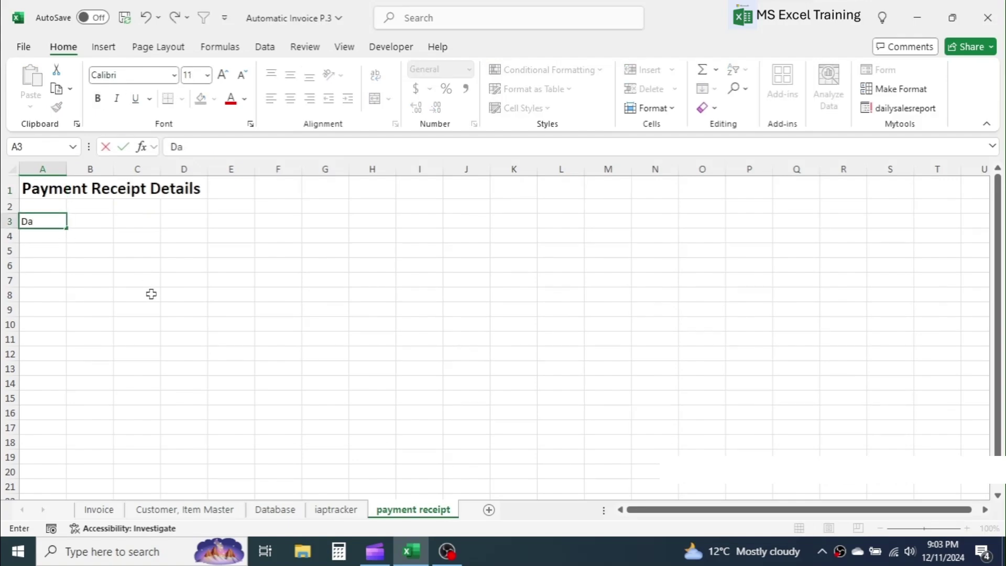
type("te")
key("Tab")
type("Customer N")
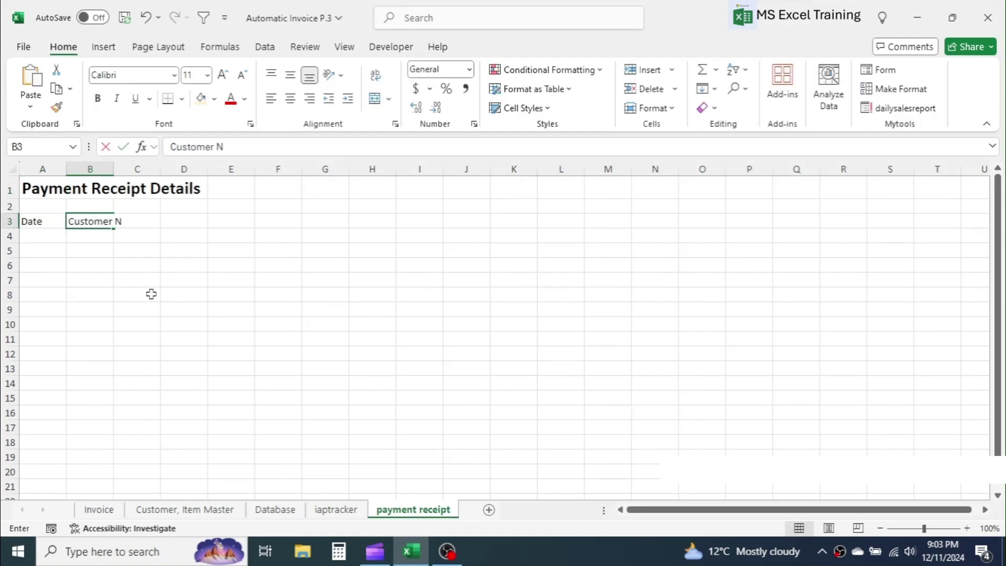
type("ame")
key("Tab")
type("Rece")
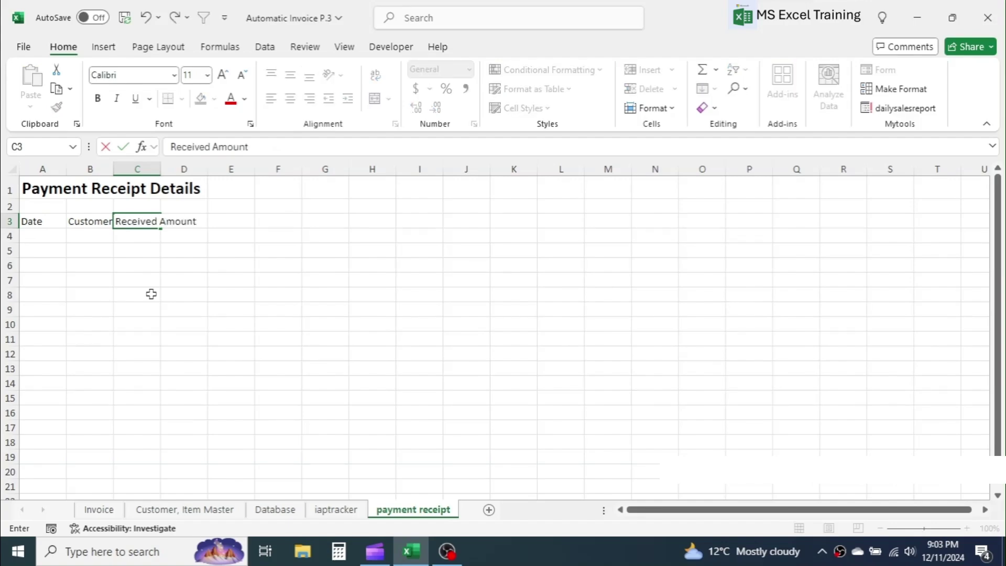
left_click(151, 294)
Widen columns A to C for the headers and format A3:C3 as 12-point bold text
left_click(47, 222)
left_click_drag(66, 169, 309, 169)
left_click_drag(47, 221, 270, 221)
left_click(98, 98)
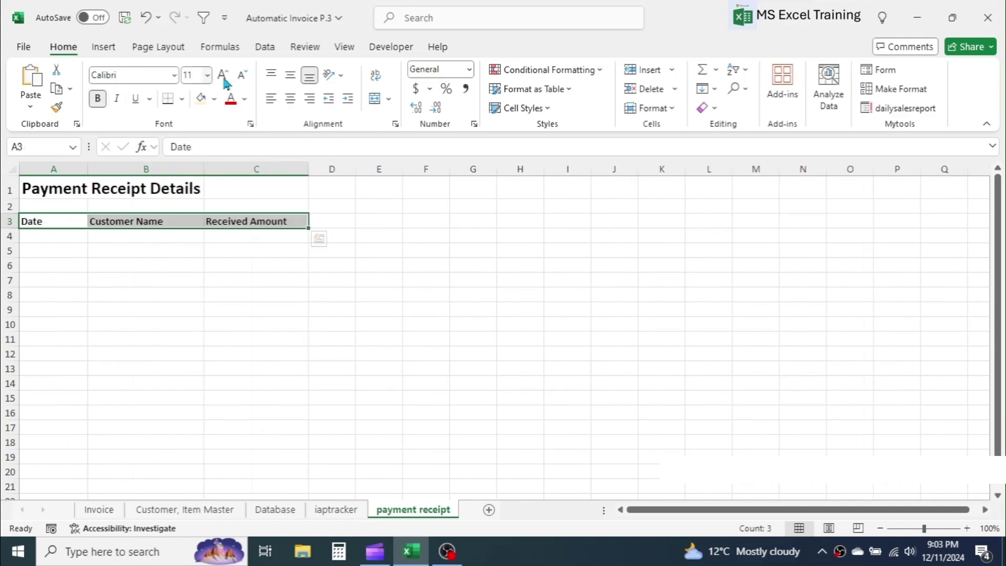
left_click(223, 74)
Convert the range A3:C4 on the payment receipt sheet into a table with headers
left_click_drag(54, 222, 232, 234)
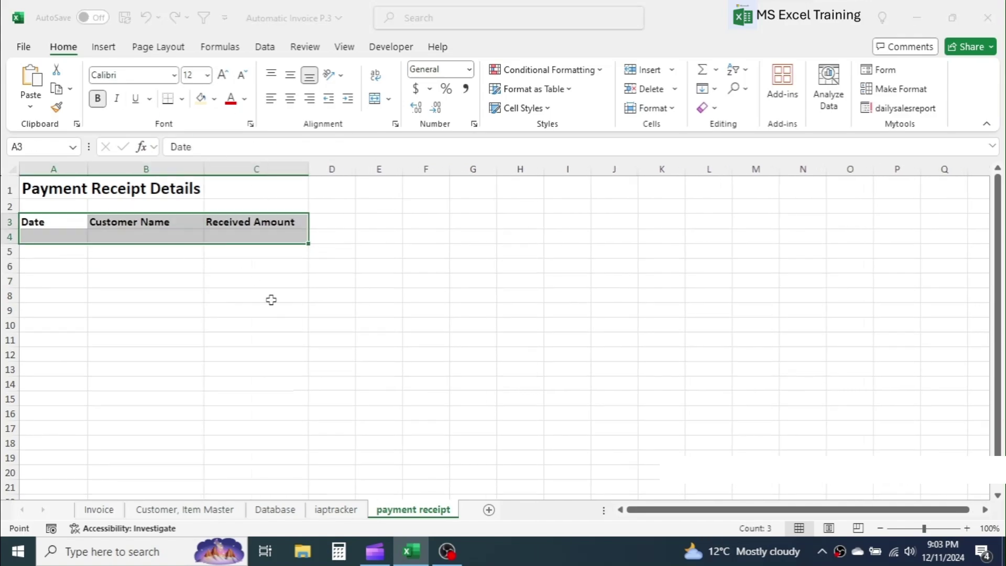
key("ctrl+t")
left_click(676, 323)
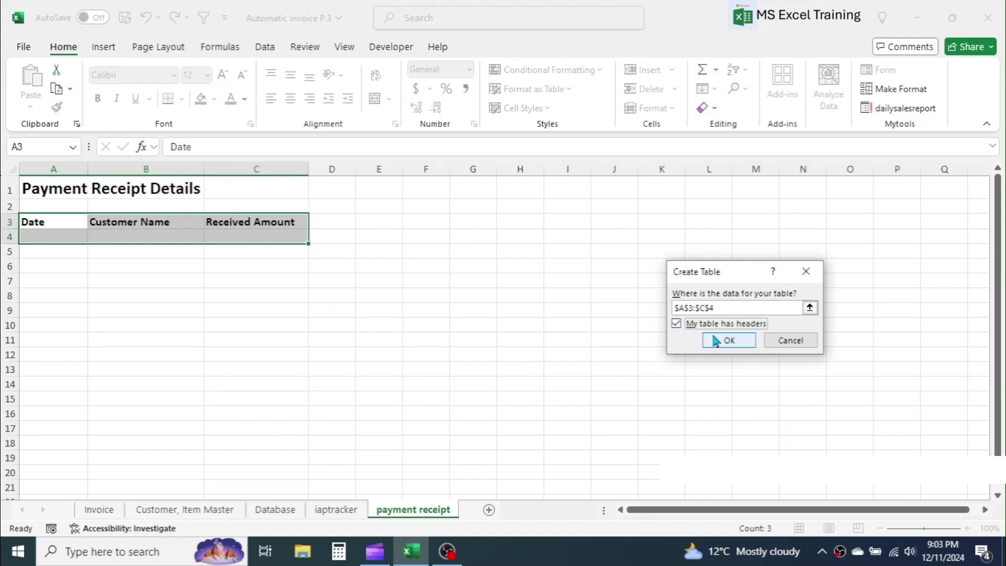
left_click(730, 341)
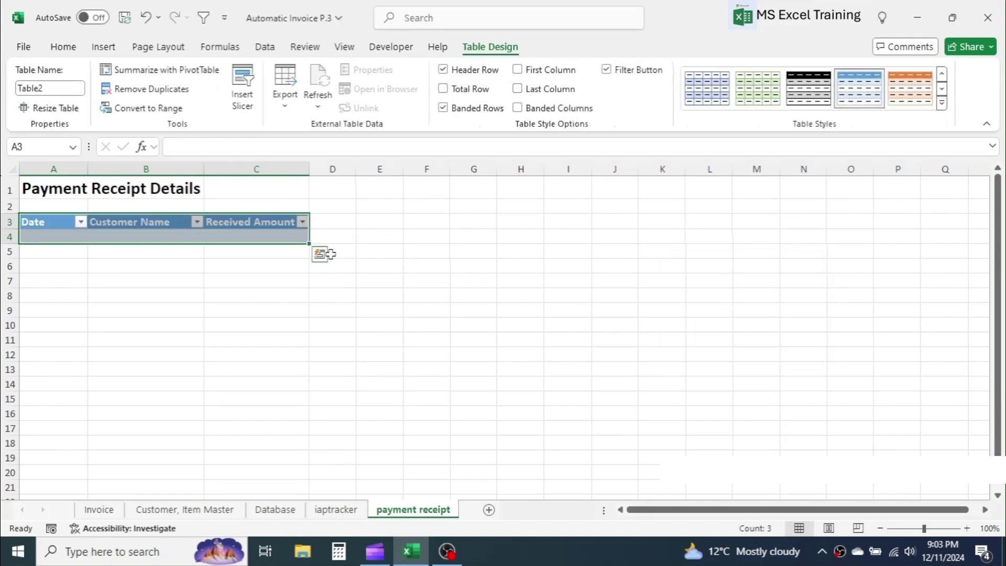
Apply the light blue banded style to the payment table and remove its filter buttons
left_click(943, 94)
left_click(910, 87)
key("ctrl+shift+l")
Name the payment table pmtreceipt
left_click(146, 236)
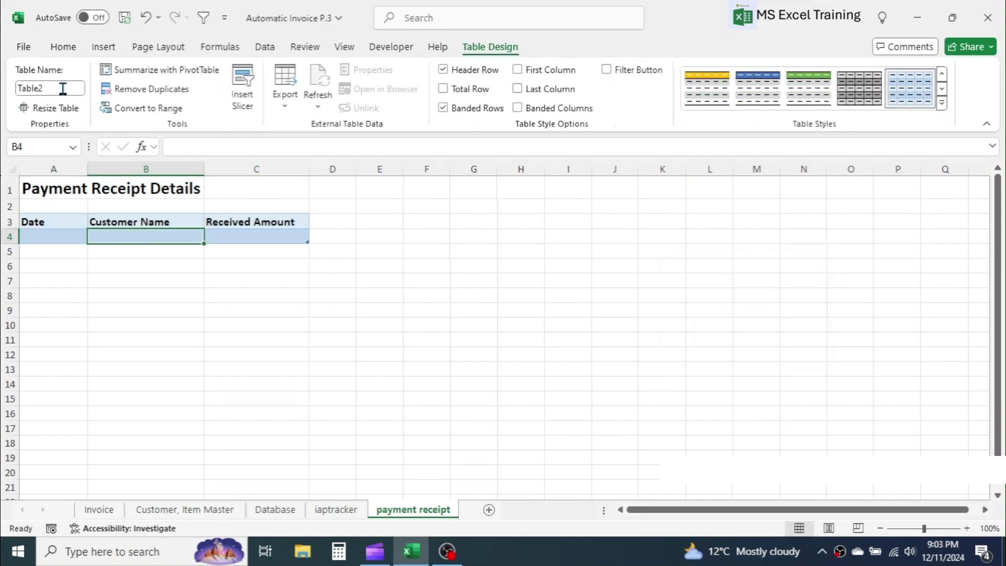
double_click(50, 88)
type("pmtreceipt")
key("Return")
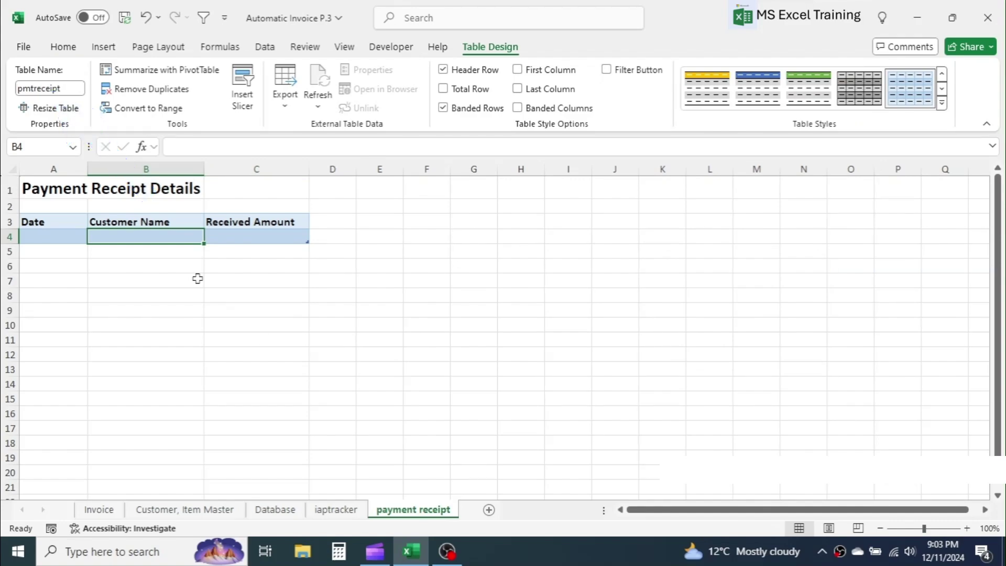
Widen the Date, Customer Name and Received Amount columns further to leave room for entries
left_click(200, 281)
left_click_drag(88, 169, 126, 169)
left_click_drag(242, 169, 292, 168)
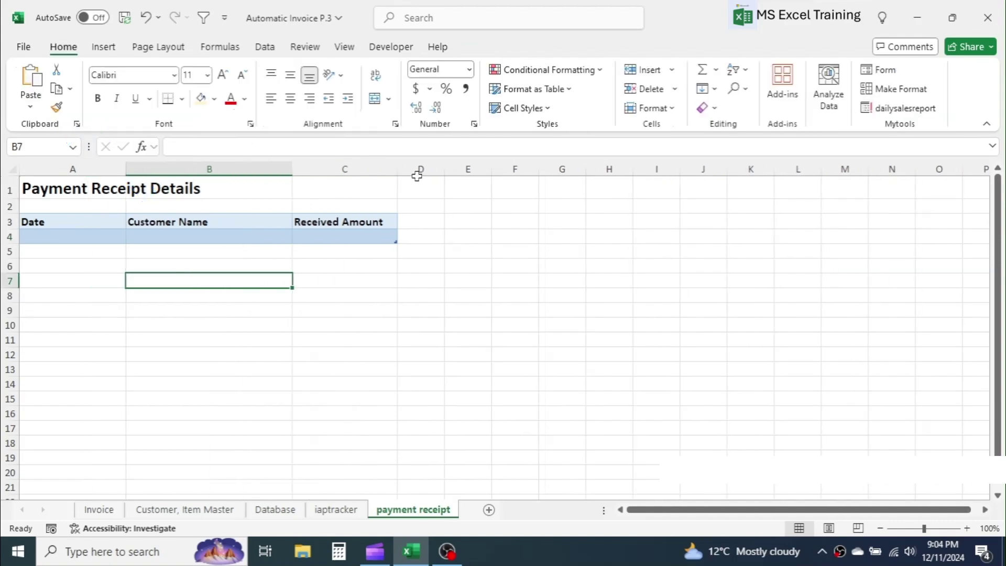
left_click_drag(397, 169, 430, 168)
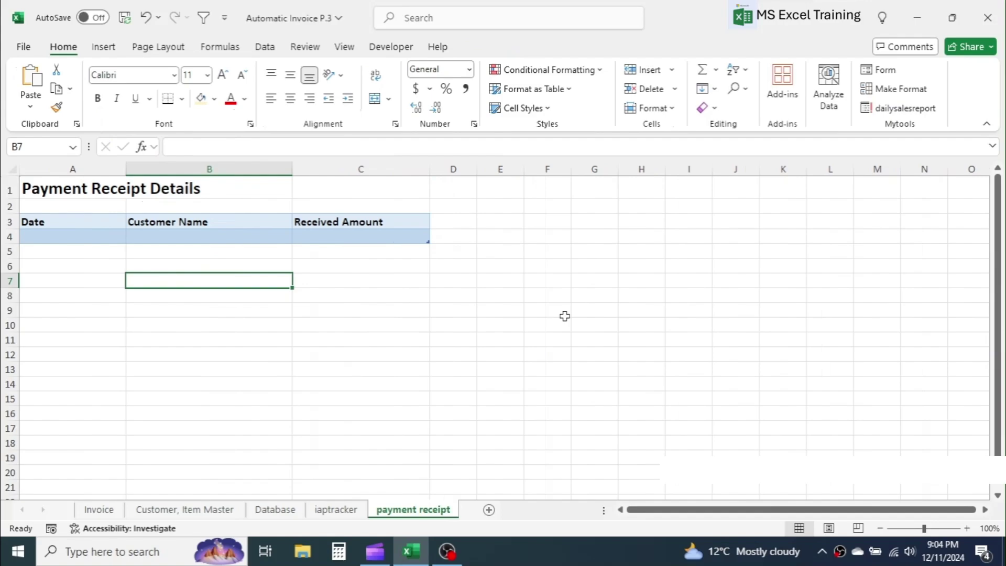
left_click(598, 295)
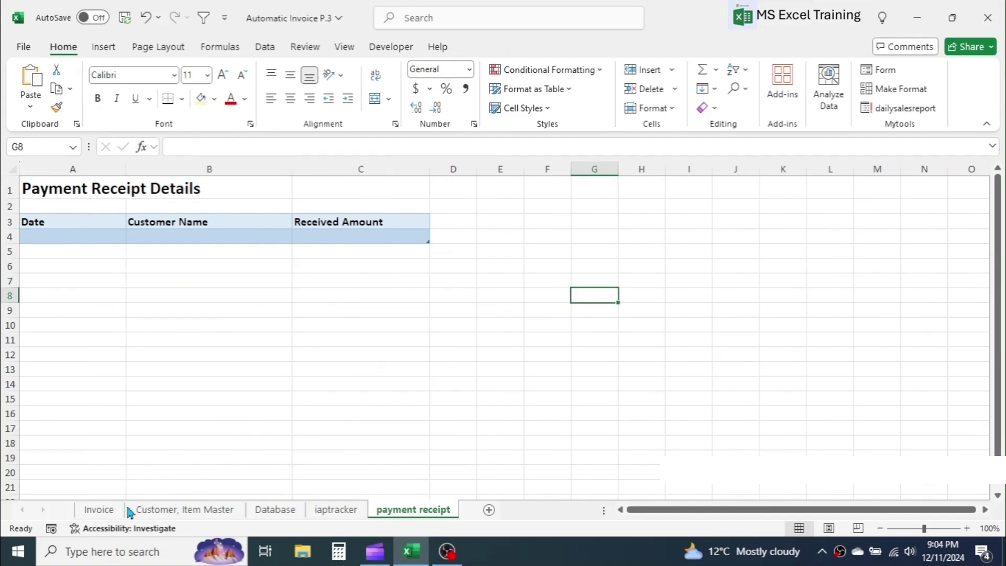
Switch to the Invoice sheet
left_click(100, 509)
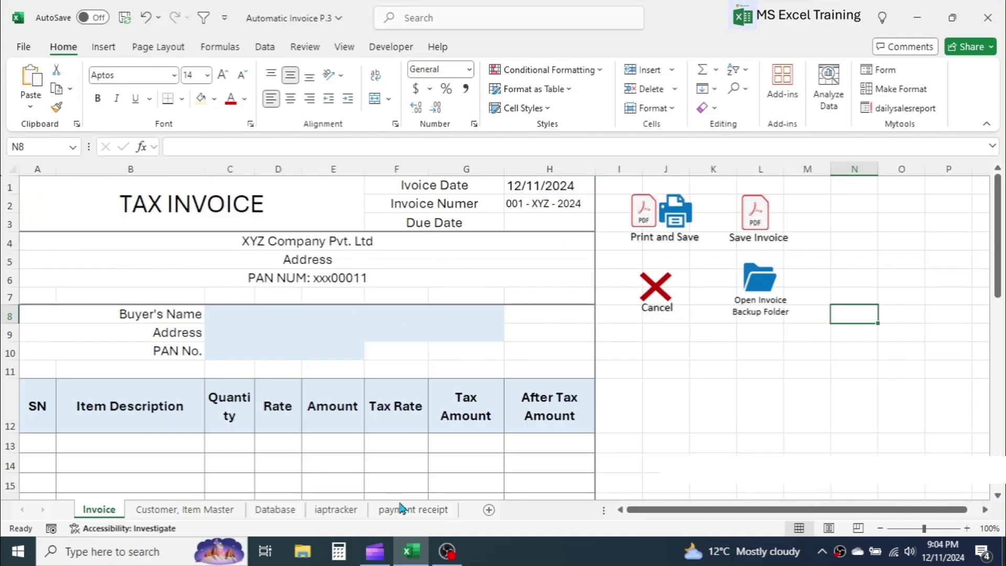
Check the iaptracker sheet's column layout and open the Visual Basic editor from the Invoice sheet
left_click(336, 510)
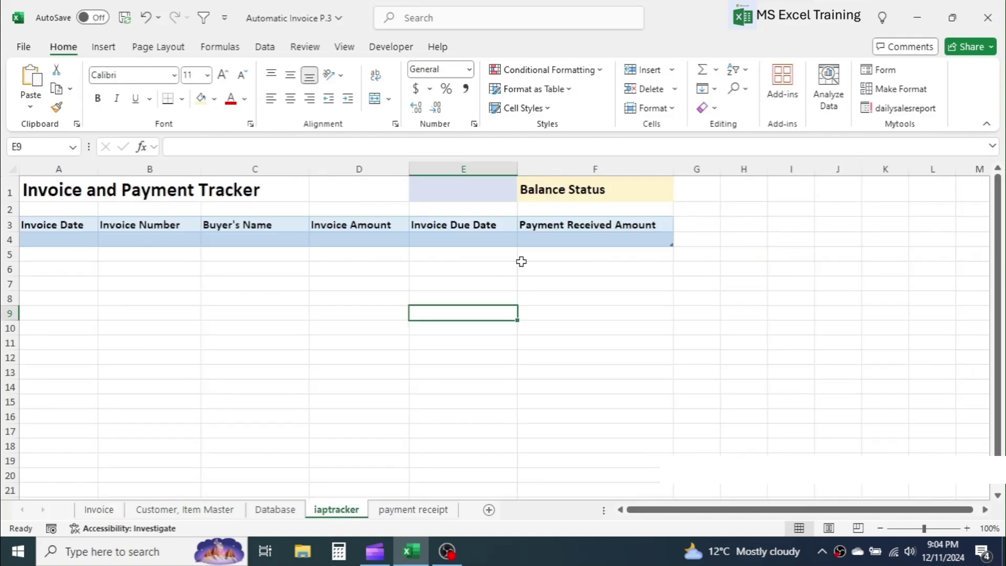
left_click(101, 510)
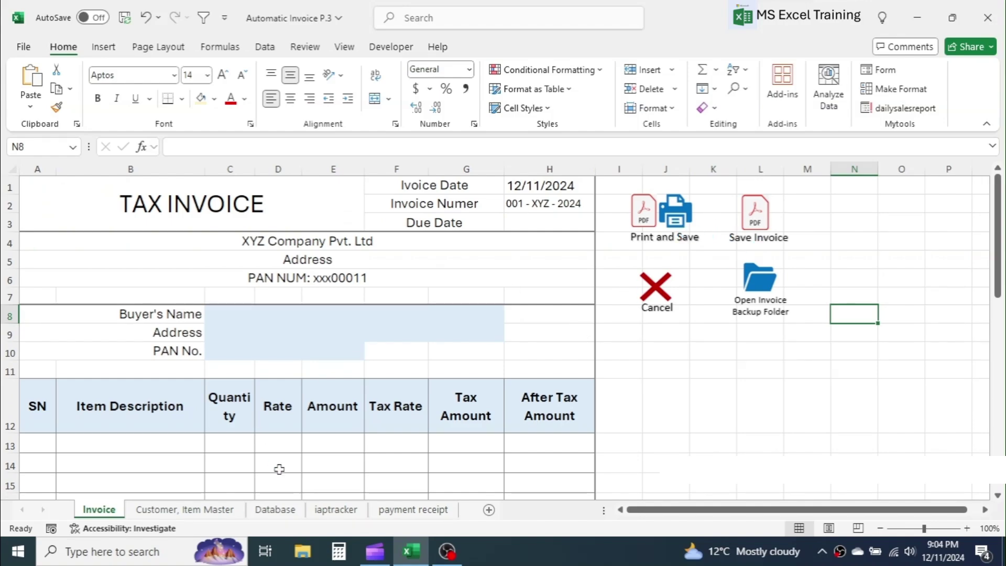
left_click(391, 46)
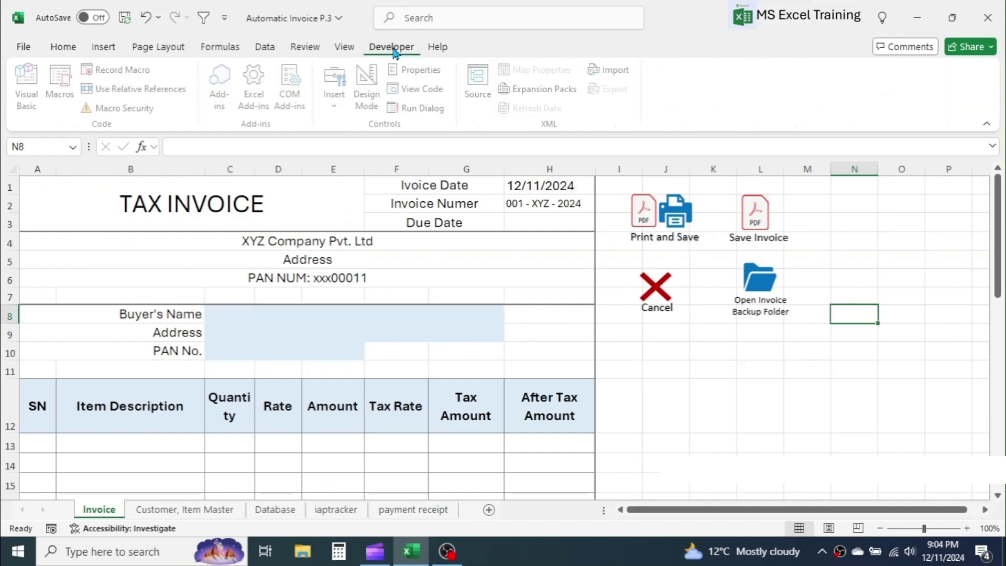
left_click(30, 86)
Add a new procedure named datatransferiap() below the last procedure in Module2, with blank lines for its code
scroll(277, 400, "down", 15)
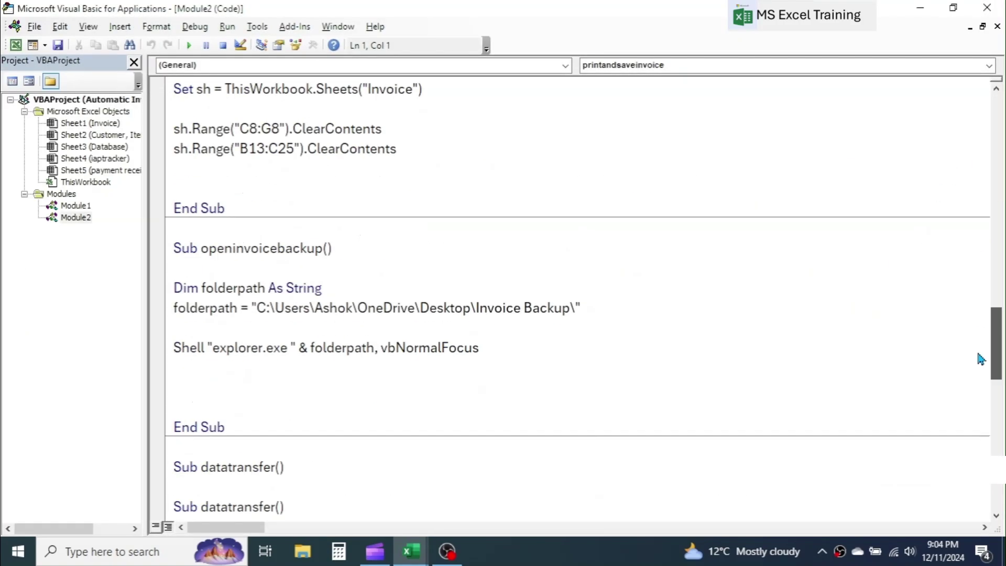
left_click(284, 430)
type("sub d")
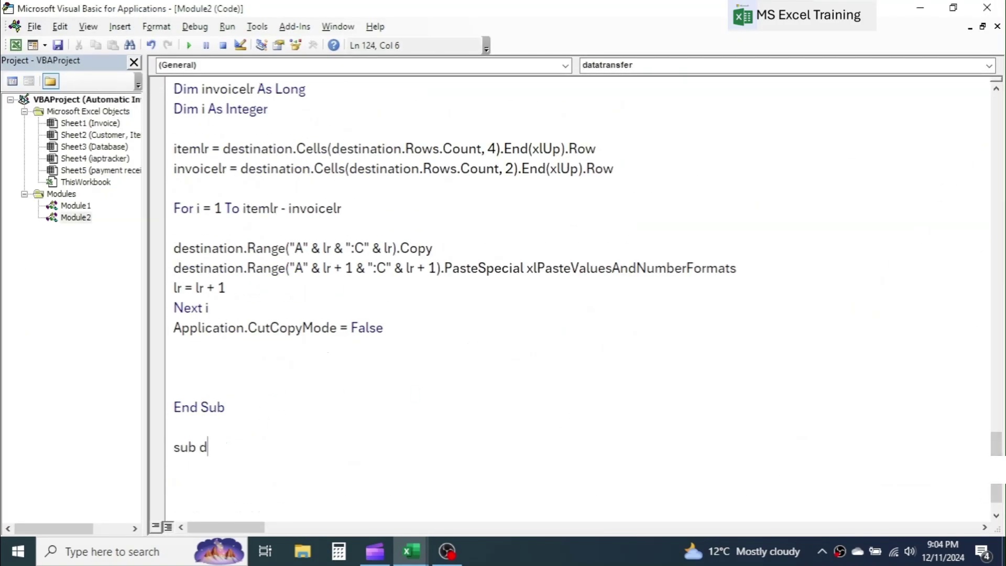
type("atatransfer")
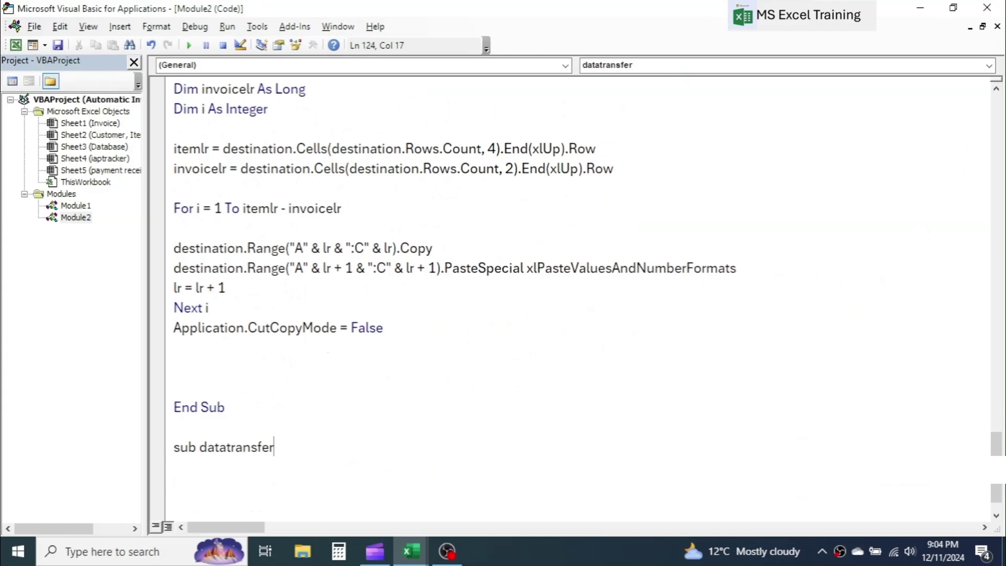
type("iap()")
key("Return")
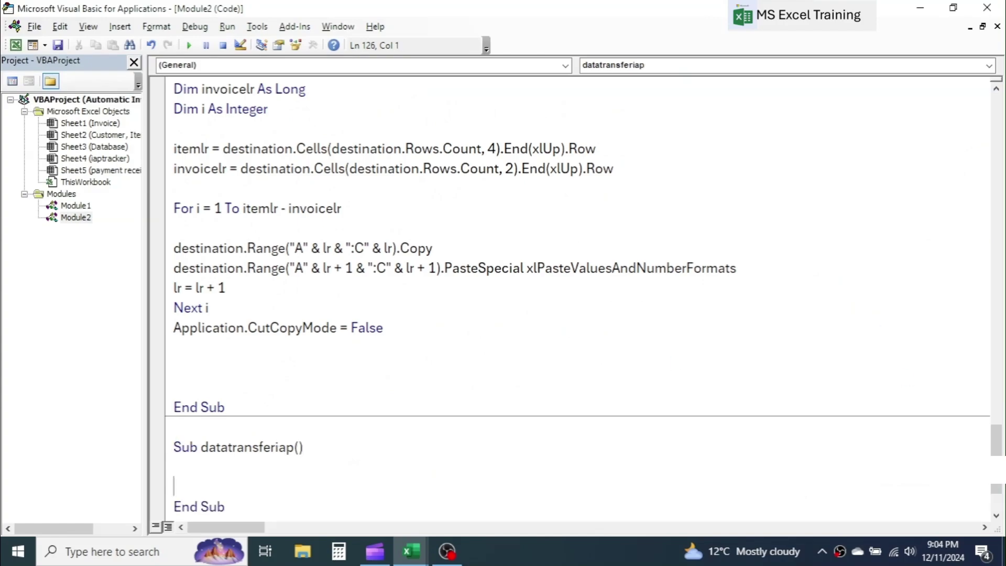
key("Return")
key("Up")
key("Up")
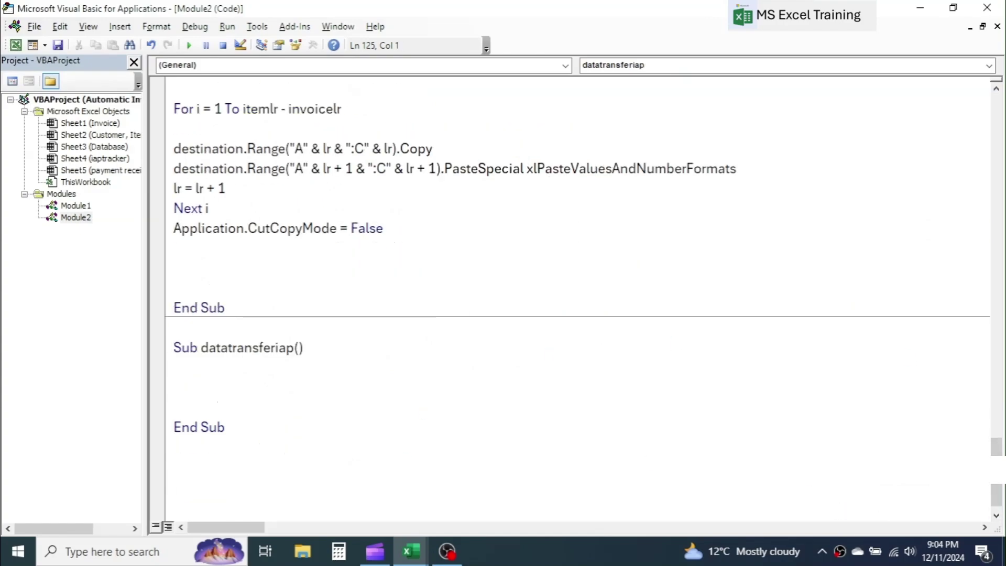
Declare iap and inv as Worksheet and lr as Long in the datatransferiap procedure
type("dim iap as worksheet")
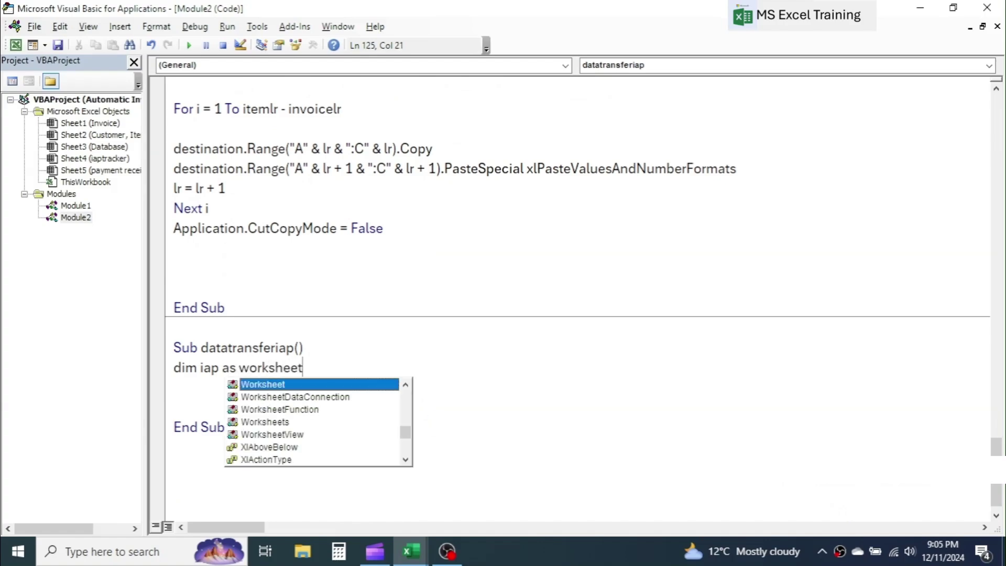
key("Return")
type("dim inv a")
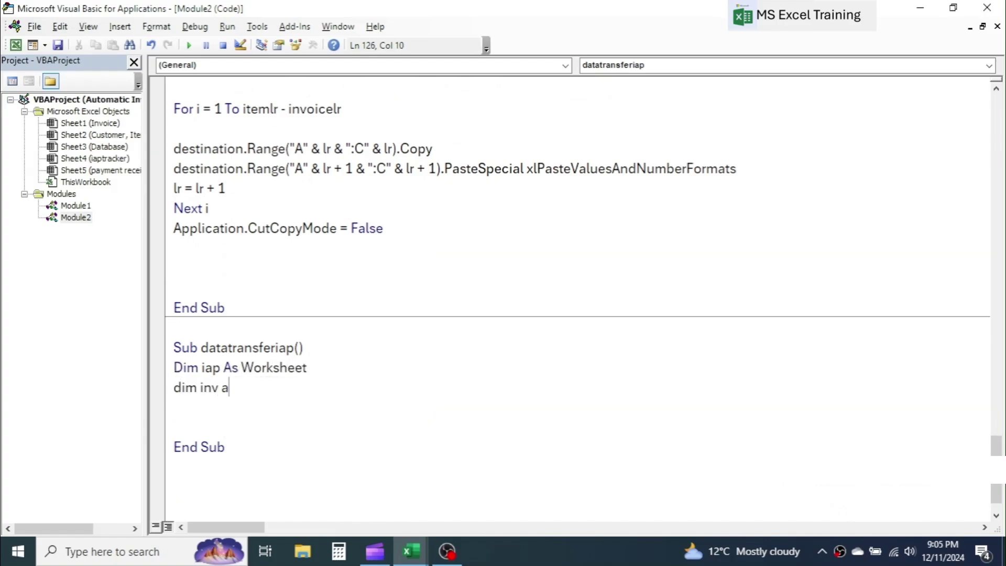
type("s worksheet")
key("Return")
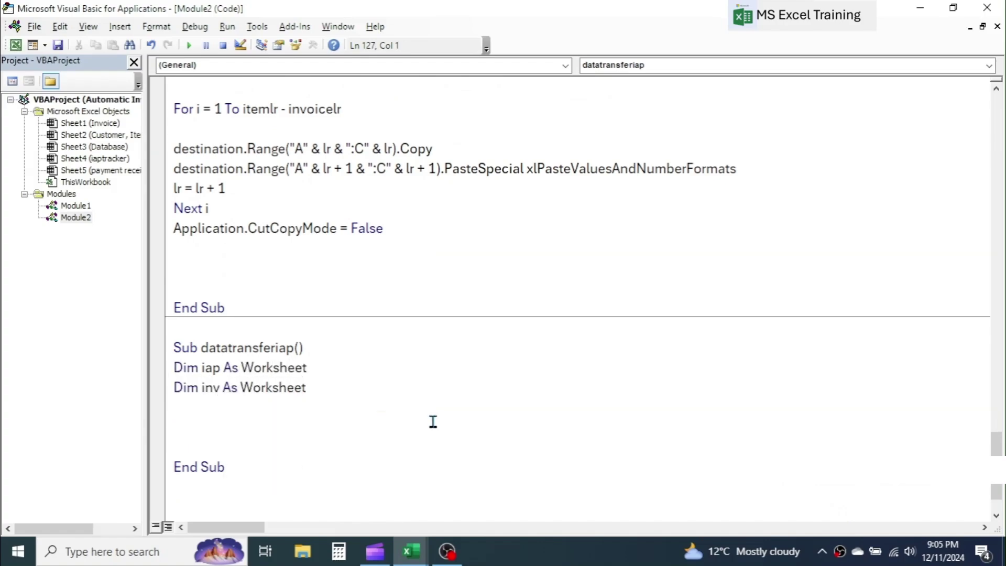
type("dim lr as long")
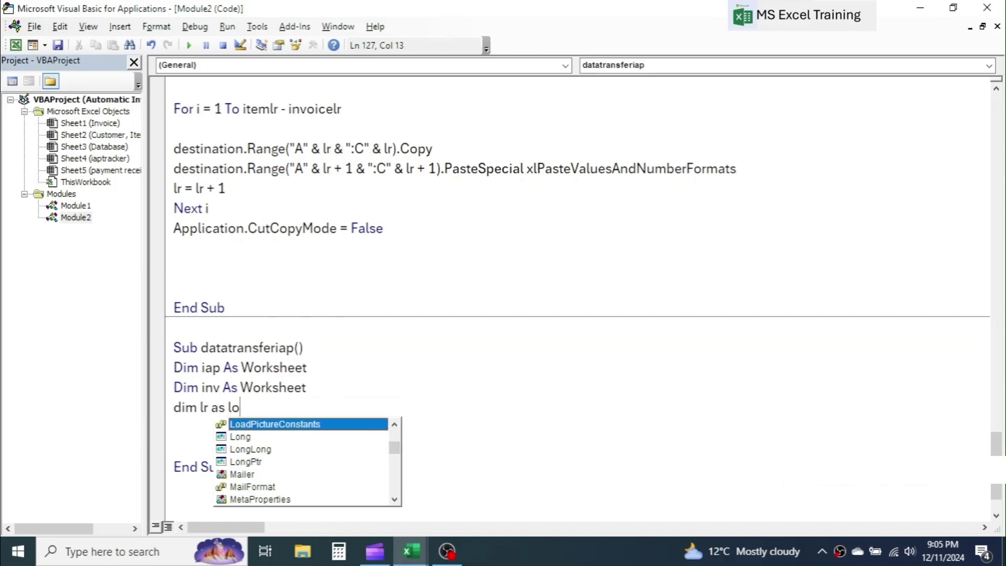
key("Return")
Set iap to ThisWorkbook.Sheets("iaptracker") and inv to ThisWorkbook.Sheets("Invoice") below the declarations
key("Return")
scroll(284, 393, "down", 2)
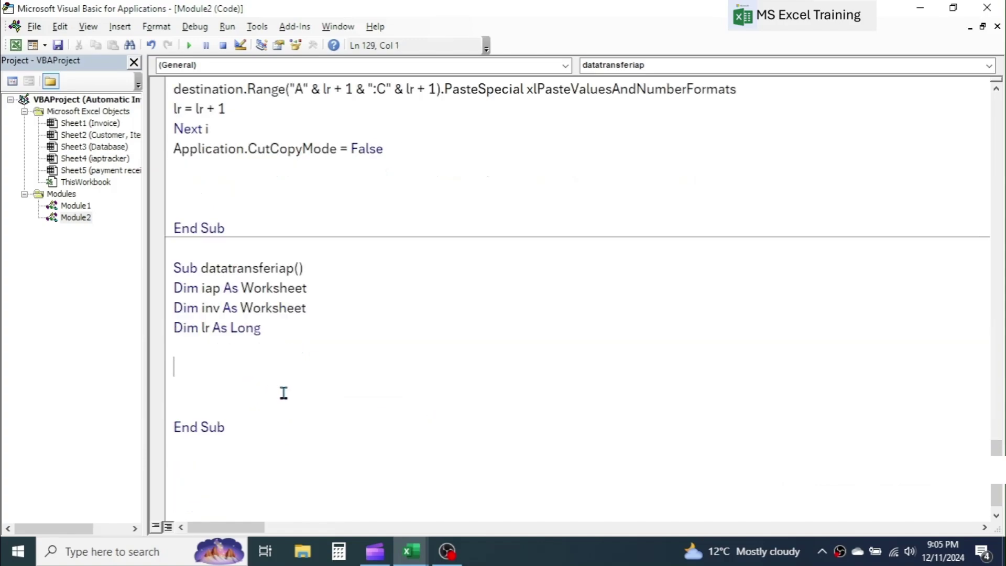
type("set iap = thisworkbook.sheets")
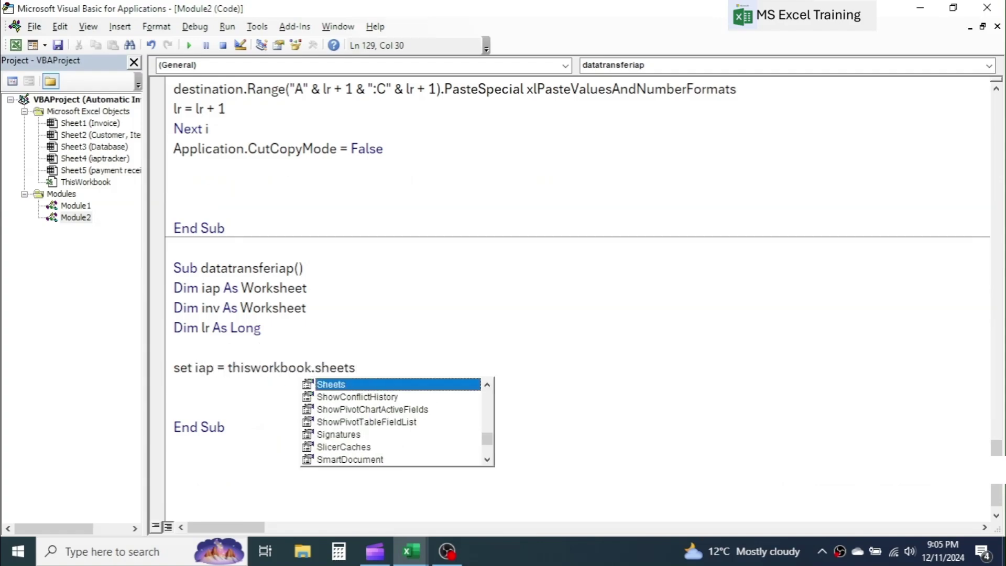
type("(\"iaptracker")
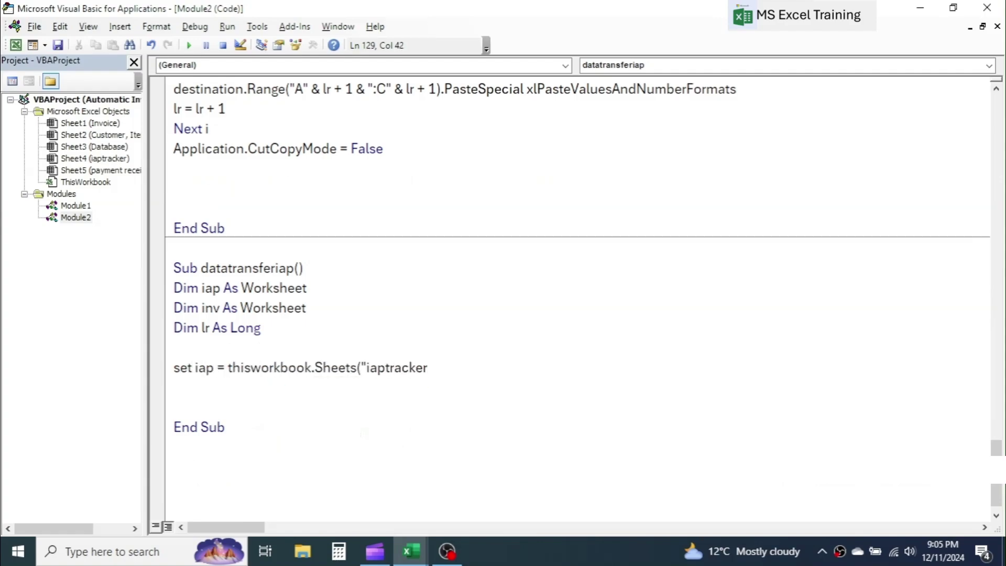
type("\")")
key("Return")
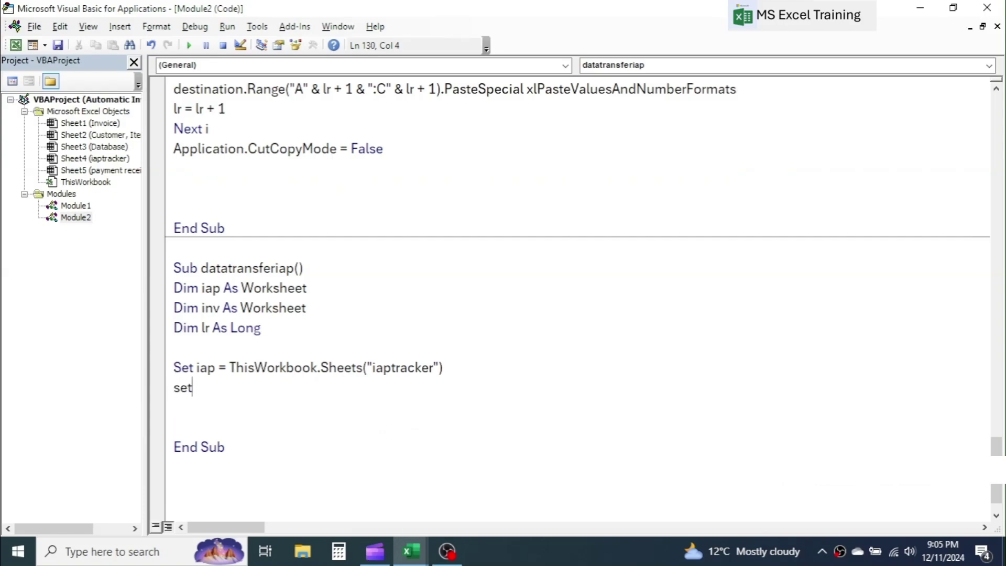
type("set inv = thisworkbook.Sheets)")
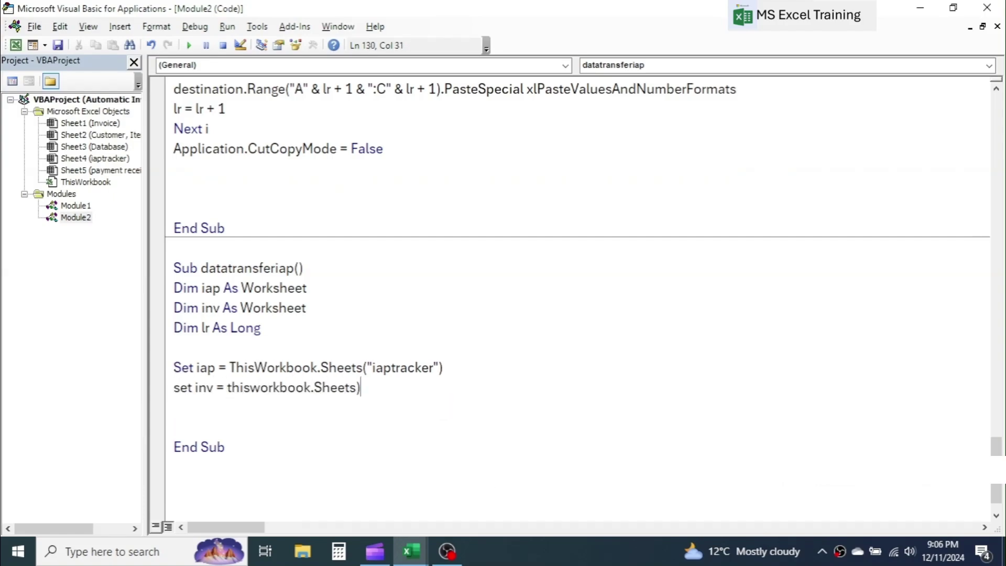
key("BackSpace")
type("(\"Invoice\")")
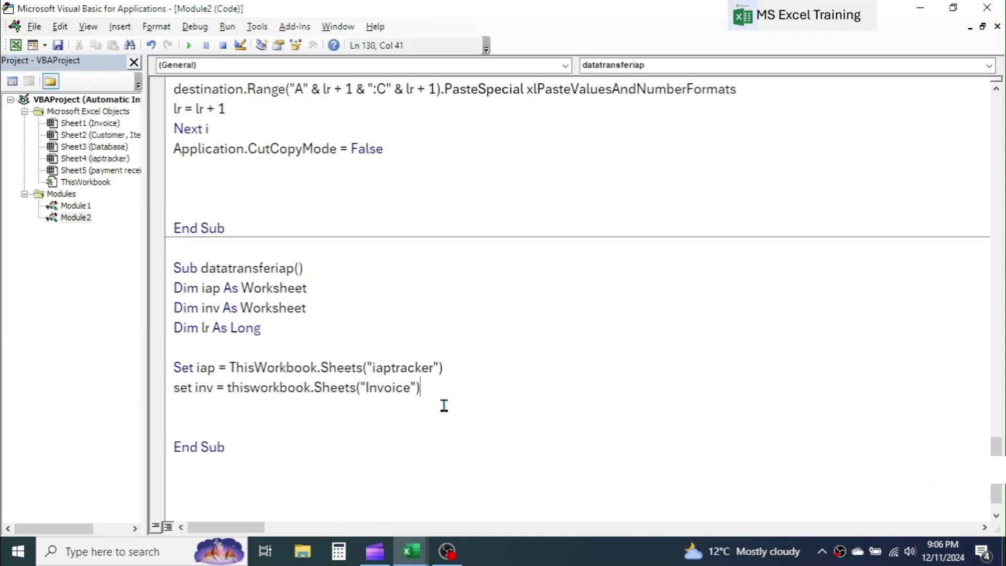
key("Return")
Assign the next empty tracker row with lr = iap.Cells(iap.Rows.Count, 1).End(xlUp).Row + 1
type("lr =iap")
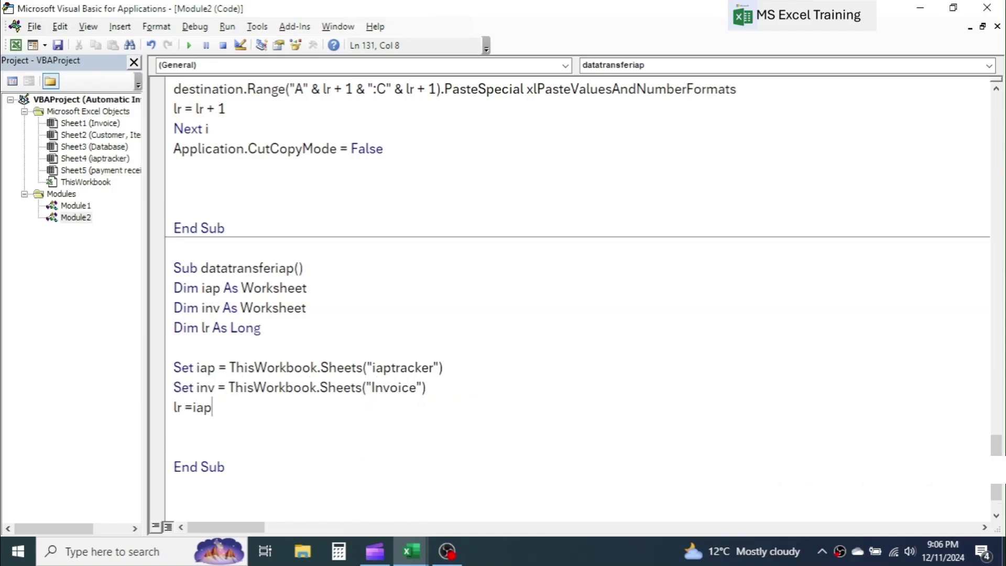
type(".Cells(ia")
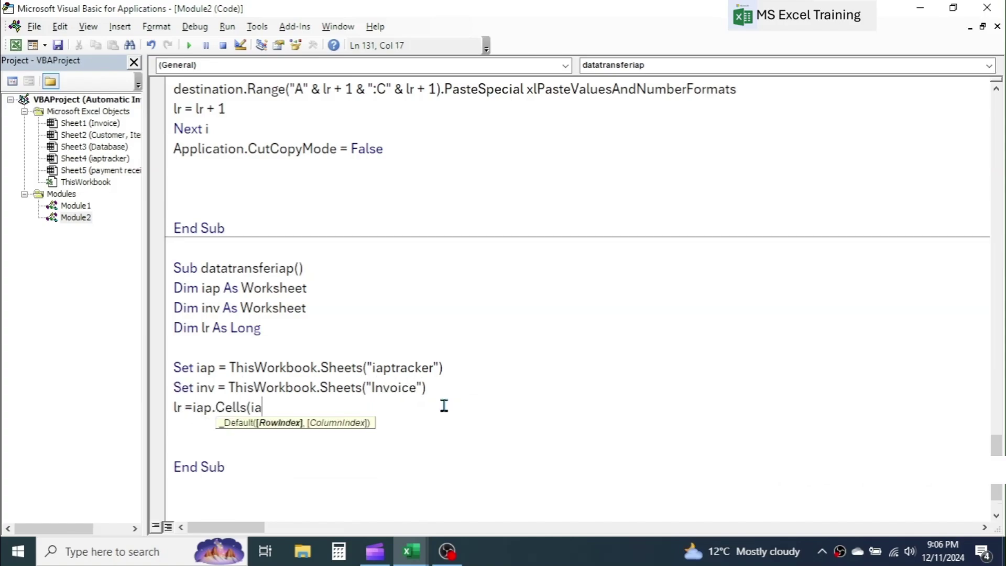
type("p.rows.count")
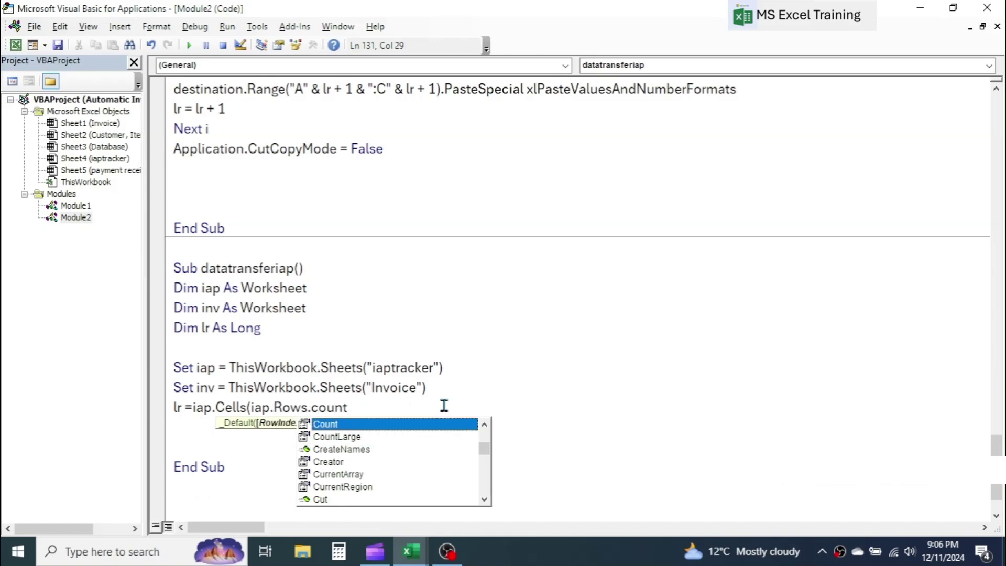
type(",1).end(xlUp")
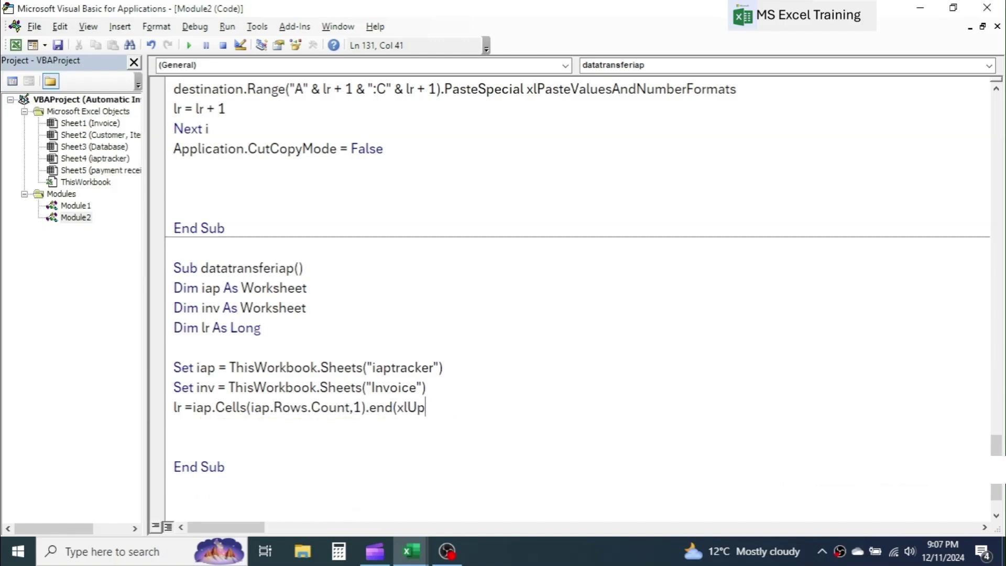
type(").row + 1")
key("Return")
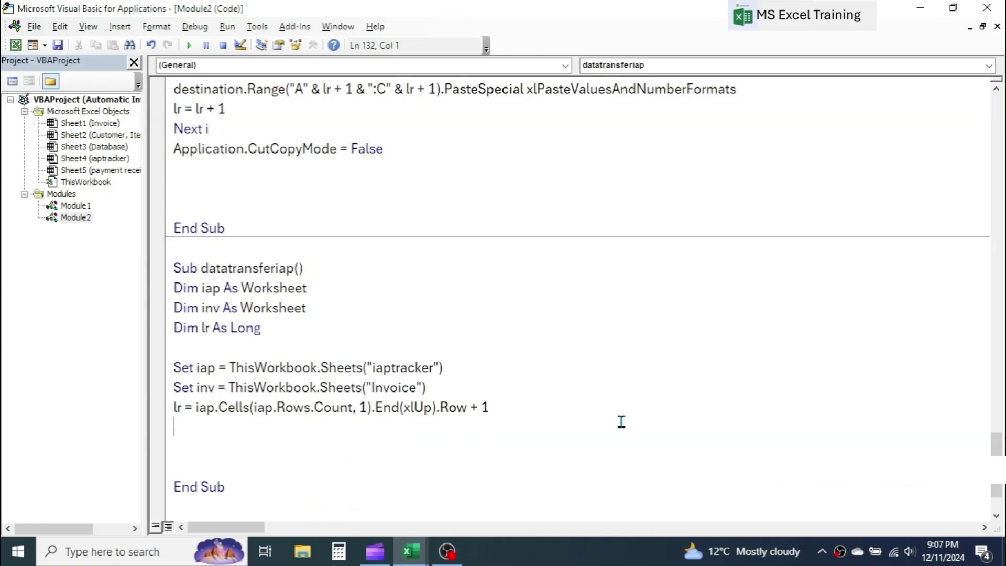
Leave a blank line after the lr assignment and add the statement inv.Range("H1").Copy
left_click(996, 517)
left_click(996, 517)
left_click(997, 517)
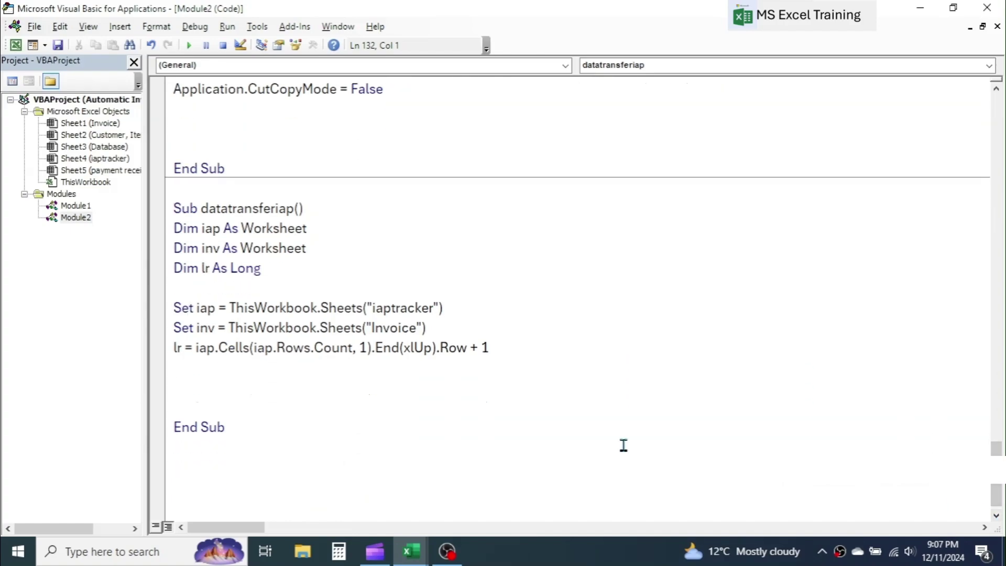
key("Return")
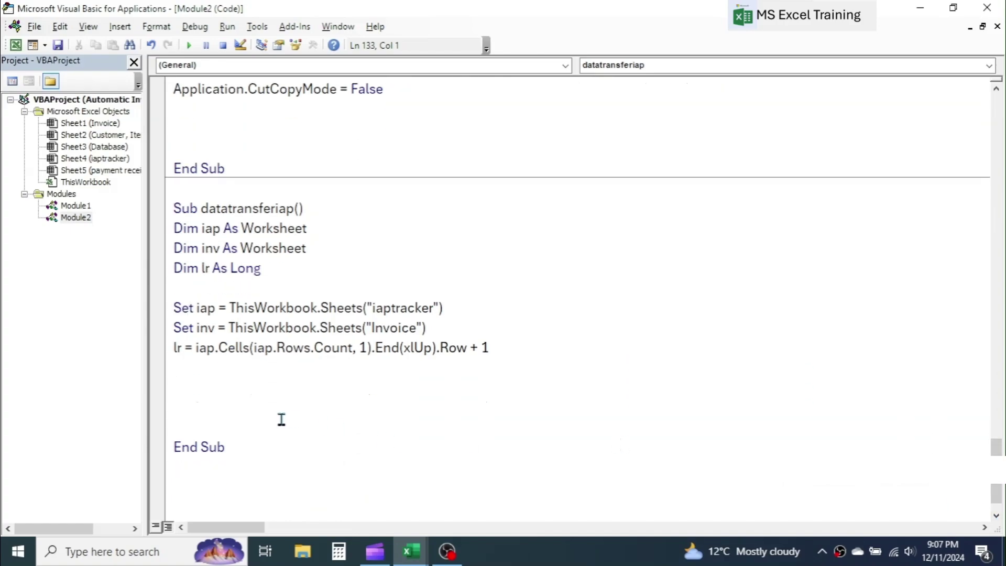
type("inv.range(")
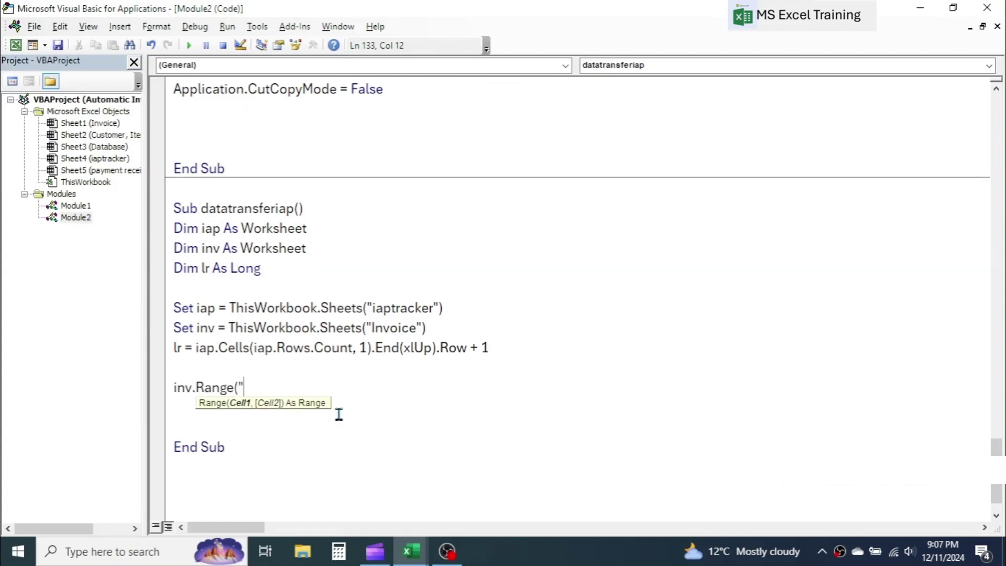
type("\"H1\").copy")
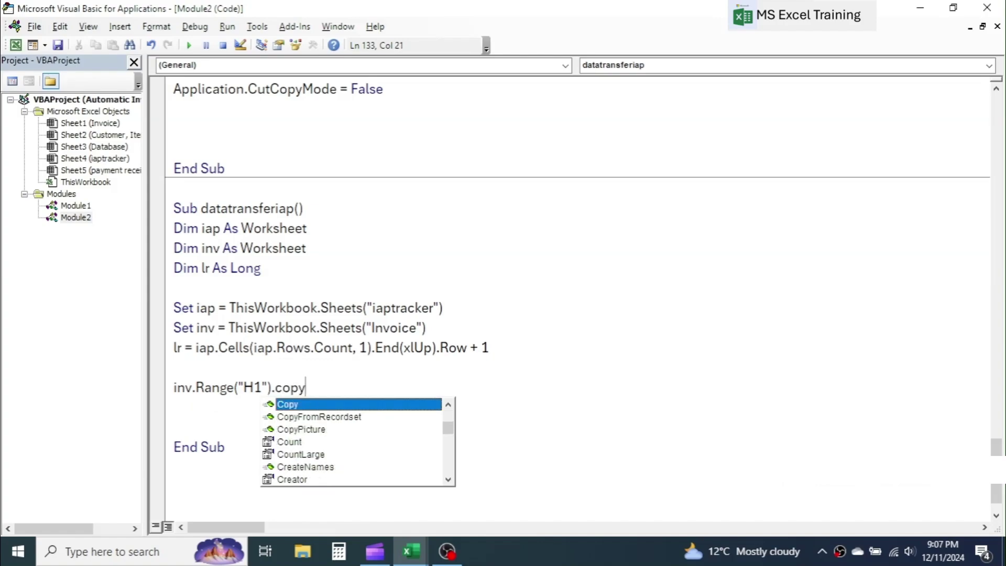
Add the paste statement iap.Range("A" & lr).PasteSpecial xlPasteValuesAndNumberFormats below the copy statement
key("Return")
type("iap.range(\"A")
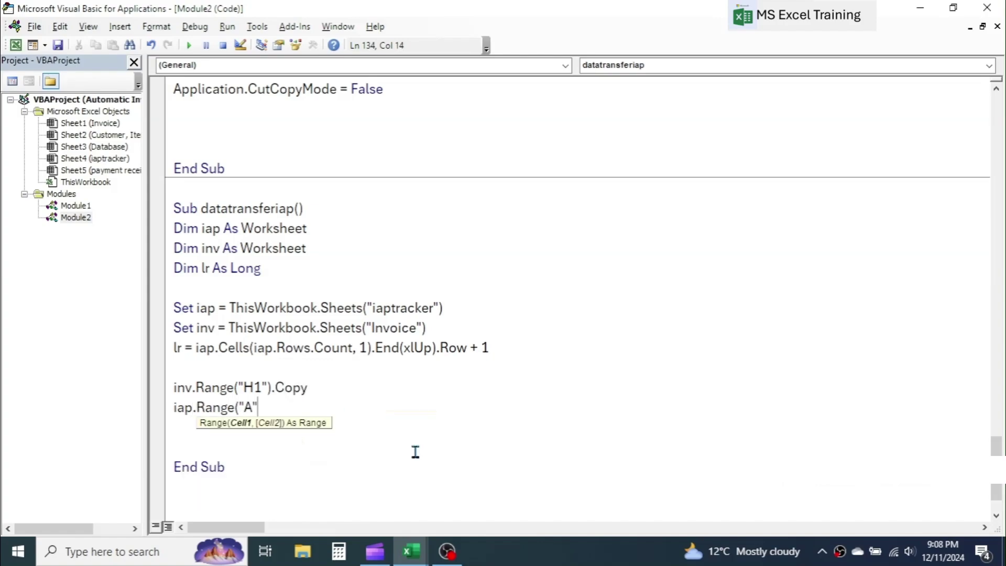
type("\" & lr).pas")
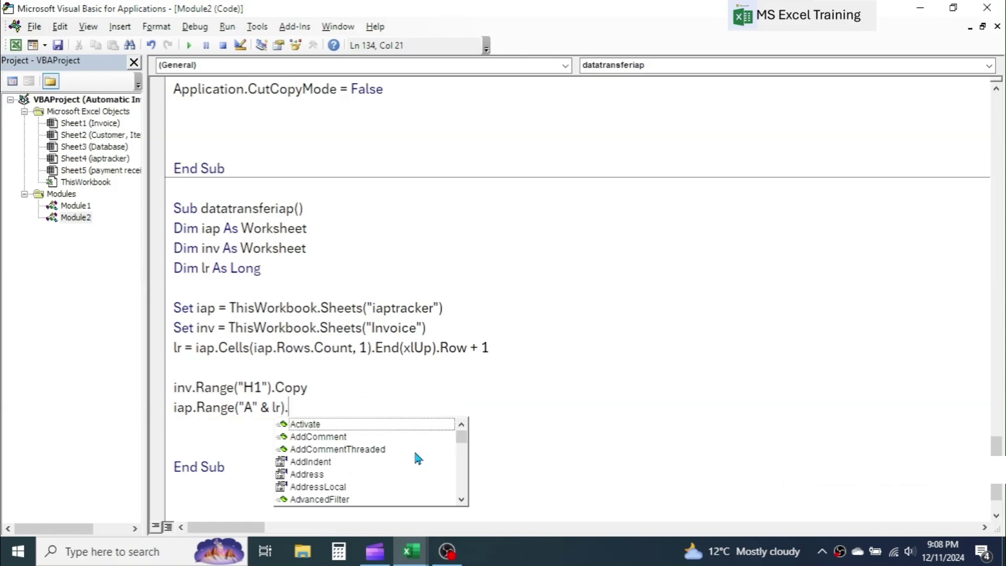
double_click(312, 438)
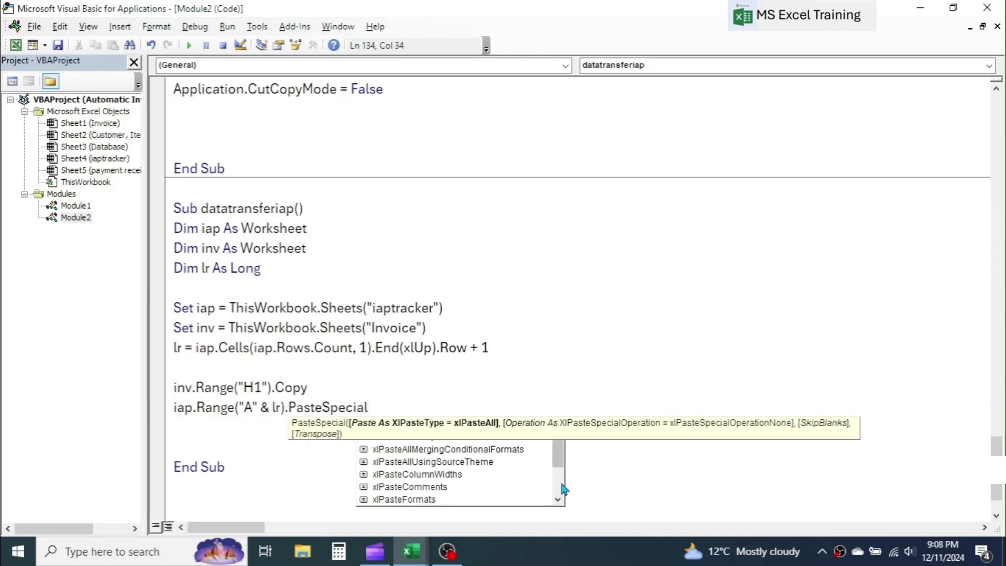
scroll(557, 453, "down", 2)
double_click(487, 499)
key("Return")
Duplicate the H1 copy and column A paste statements directly below the original pair
scroll(591, 465, "down", 1)
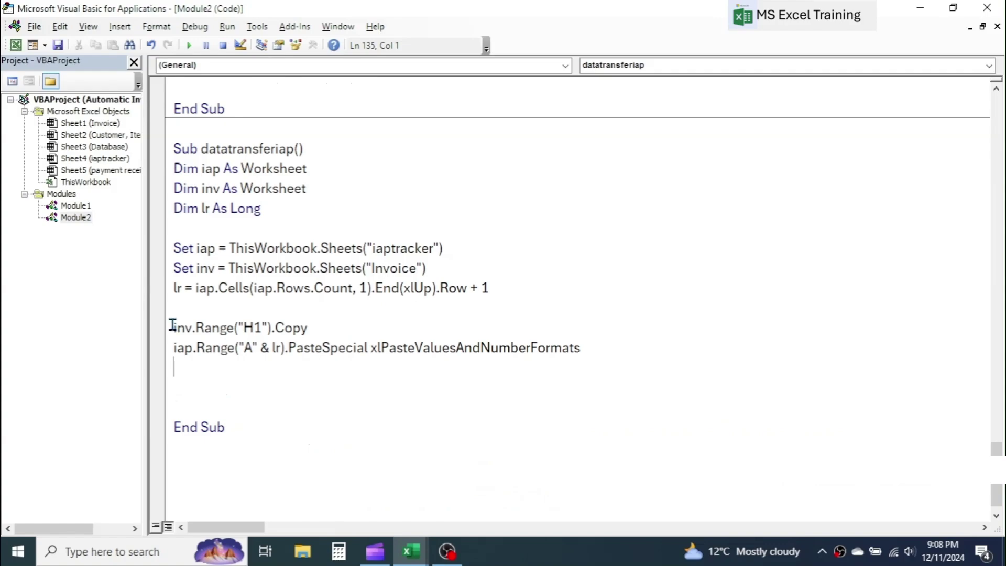
left_click_drag(174, 328, 583, 347)
right_click(339, 347)
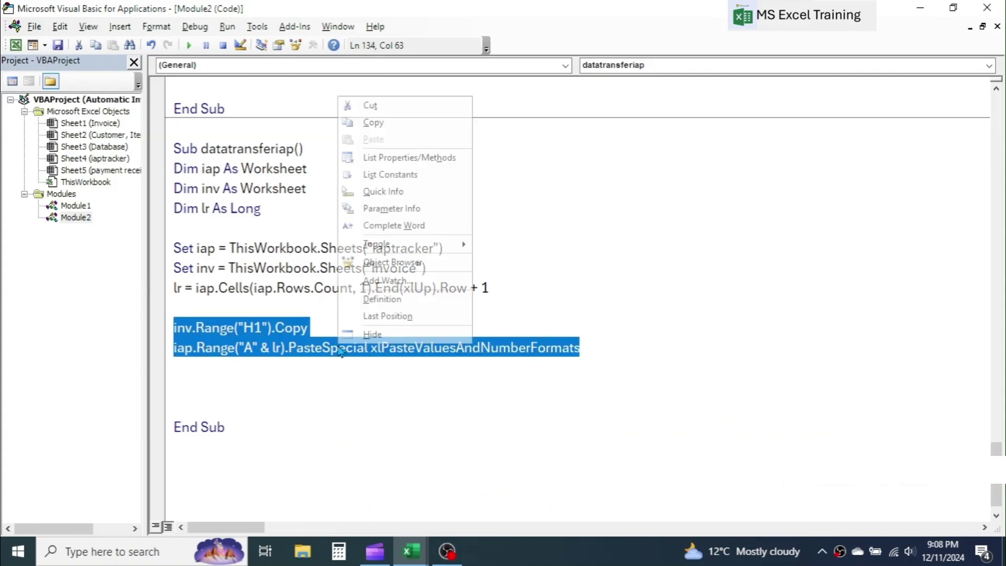
left_click(373, 122)
left_click(584, 341)
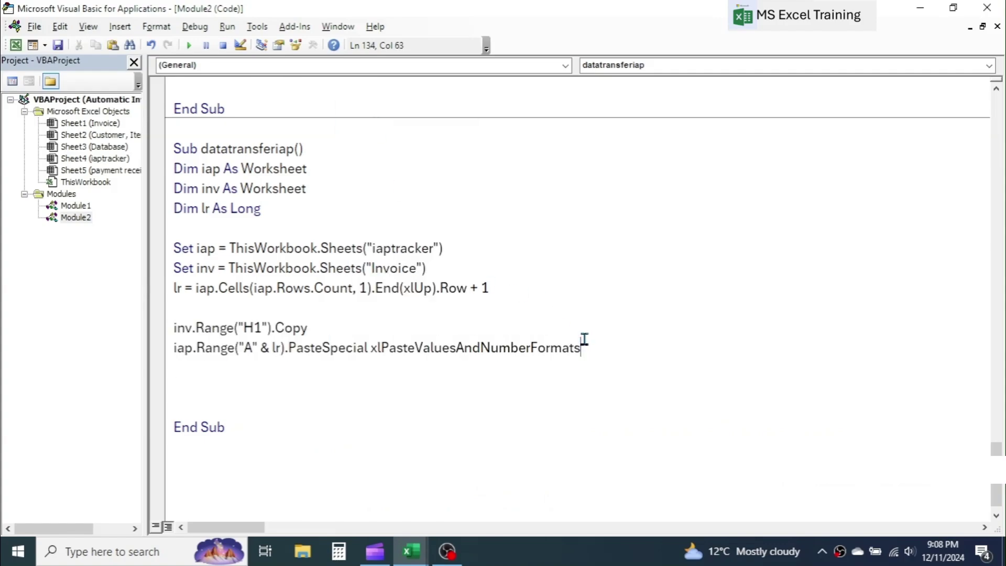
key("Return")
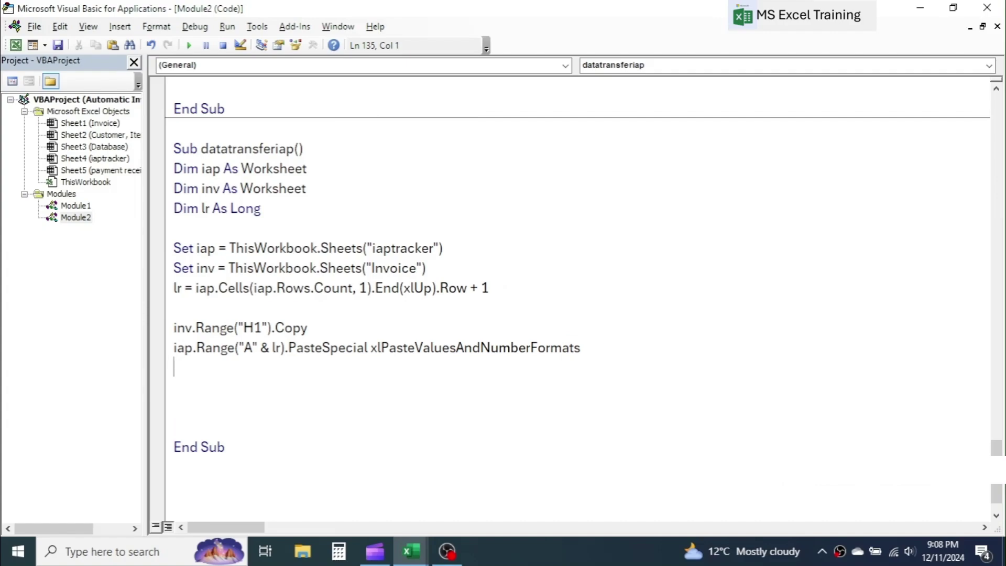
key("ctrl+v")
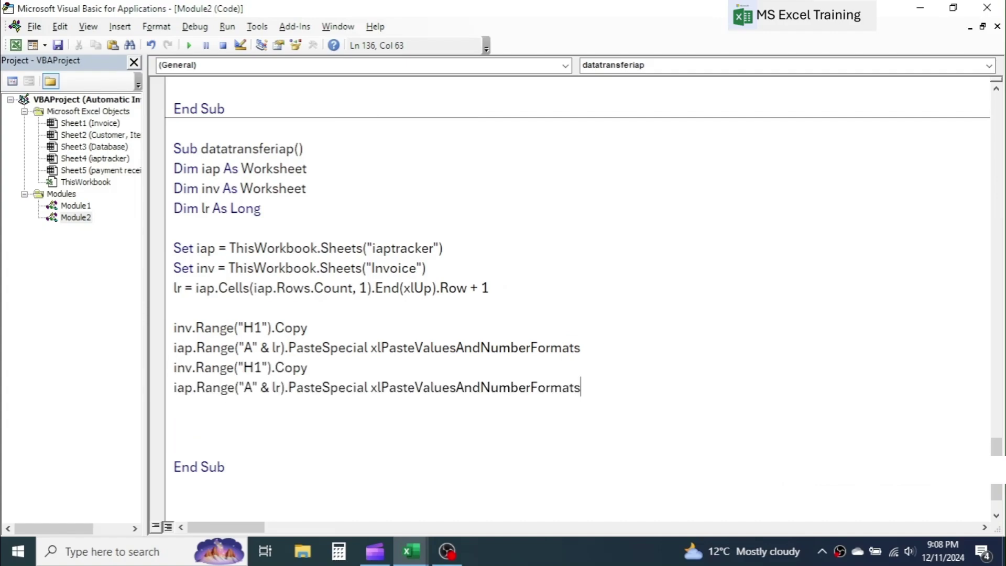
Change the duplicated pair to copy inv.Range("H2") and paste into iap column "B"
left_click(260, 374)
key("BackSpace")
type("2")
key("Down")
key("shift+Left")
key("BackSpace")
type("B")
Paste the H1/column A statement pair again below the column B line, and check the buyer's name cell on the Invoice sheet
left_click(185, 407)
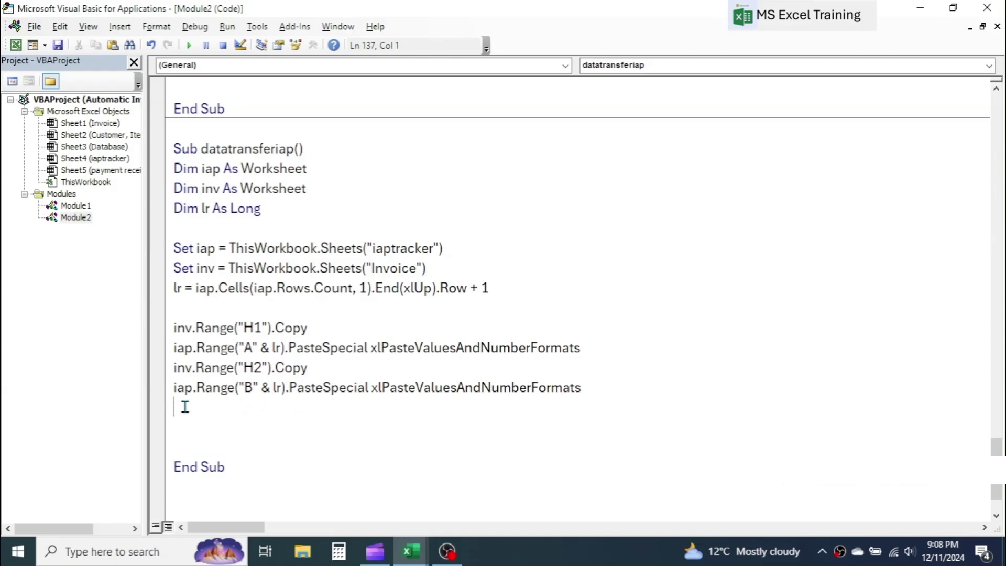
key("ctrl+v")
mouse_move(411, 552)
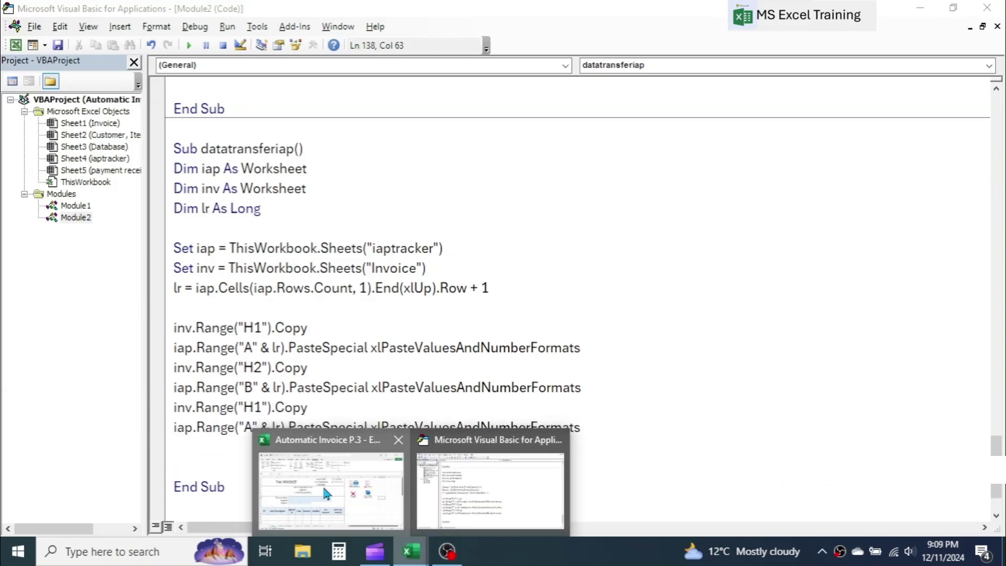
left_click(322, 485)
left_click(252, 314)
left_click(472, 495)
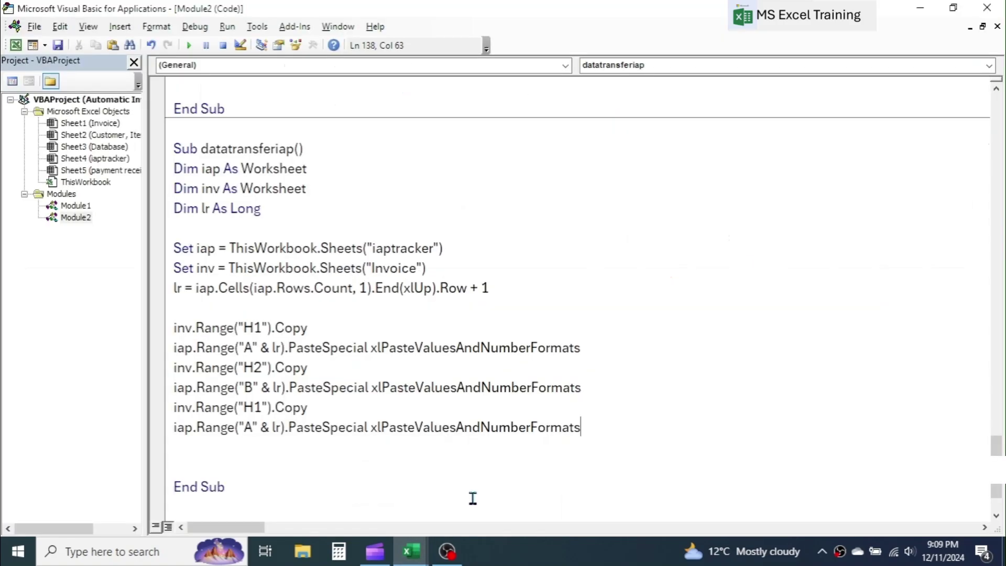
Change the third statement pair to copy inv.Range("C8") and paste into iap column "C"
left_click(258, 407)
key("BackSpace")
key("BackSpace")
type("C")
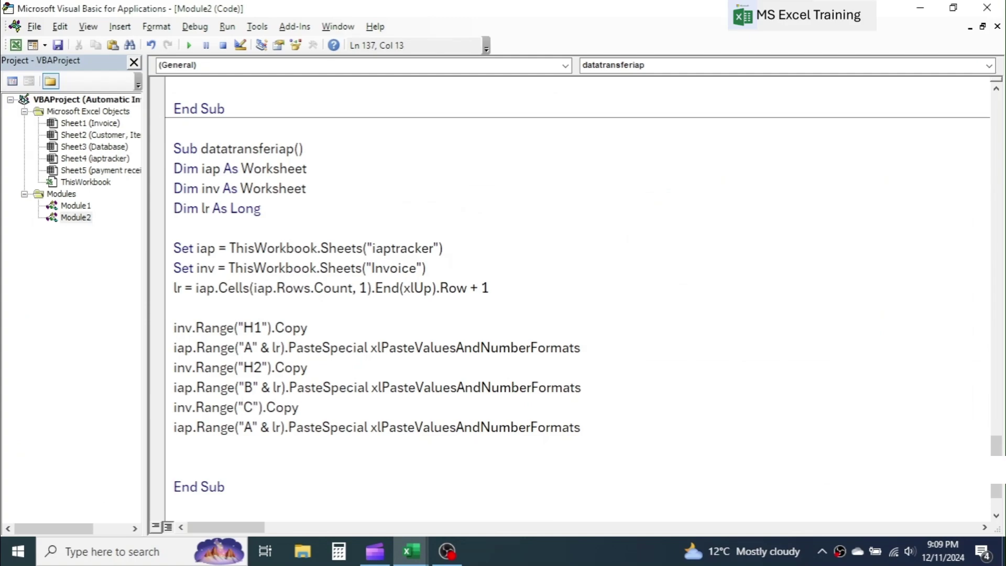
type("8")
left_click(254, 427)
key("BackSpace")
type("C")
Paste a fourth copy/paste statement pair below the column C line and look up the Net Amount cell on the Invoice sheet
left_click(580, 427)
key("Return")
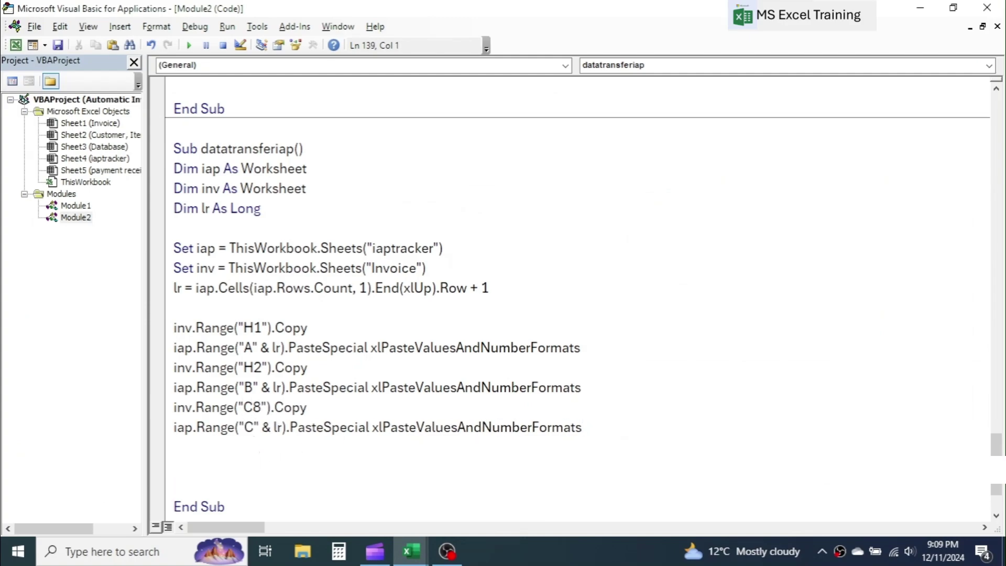
key("ctrl+v")
mouse_move(412, 551)
left_click(330, 483)
left_click_drag(993, 332, 997, 406)
left_click(544, 307)
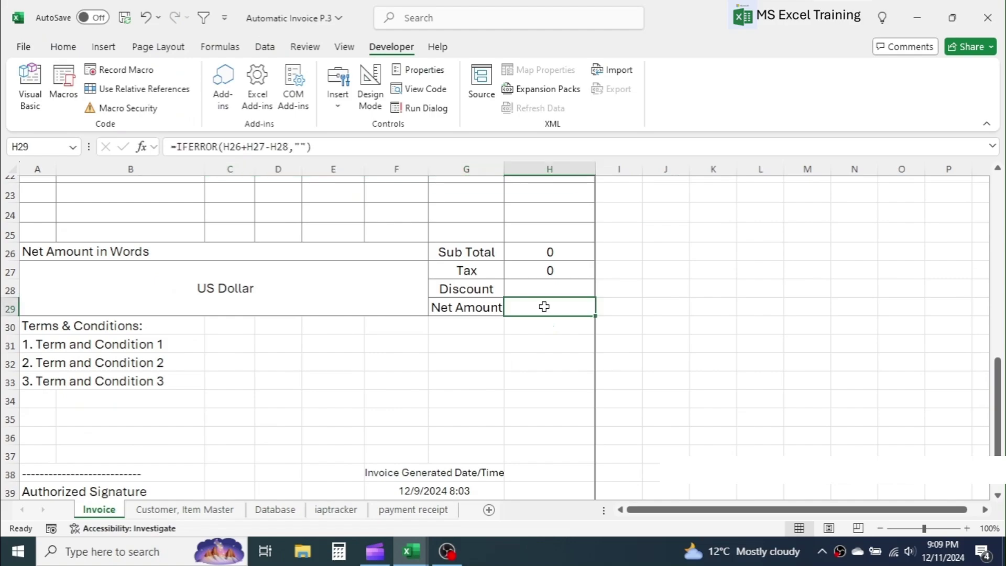
key("alt+F11")
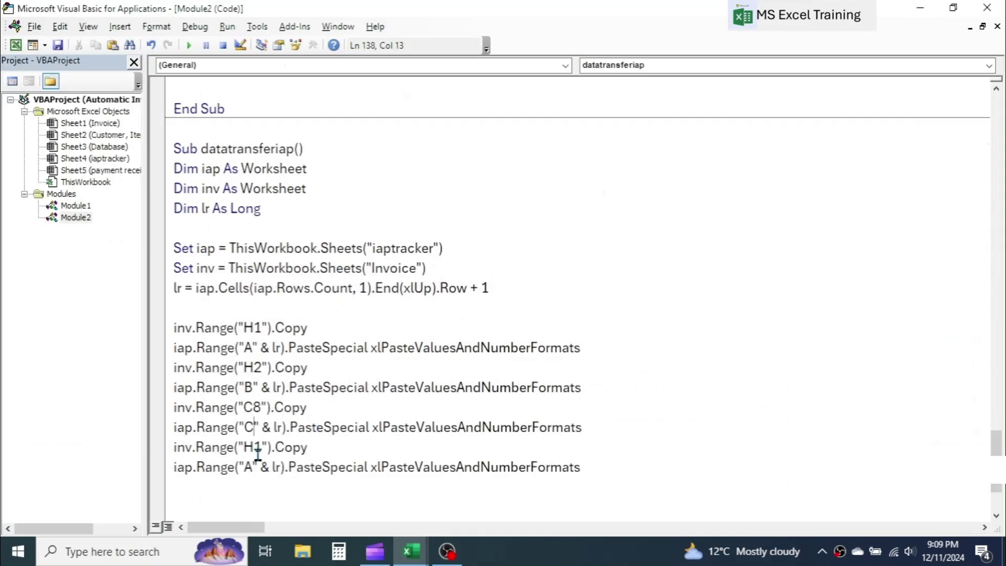
Change the fourth statement pair to copy inv.Range("H29") and paste into iap column "D"
double_click(256, 447)
type("H29")
double_click(248, 467)
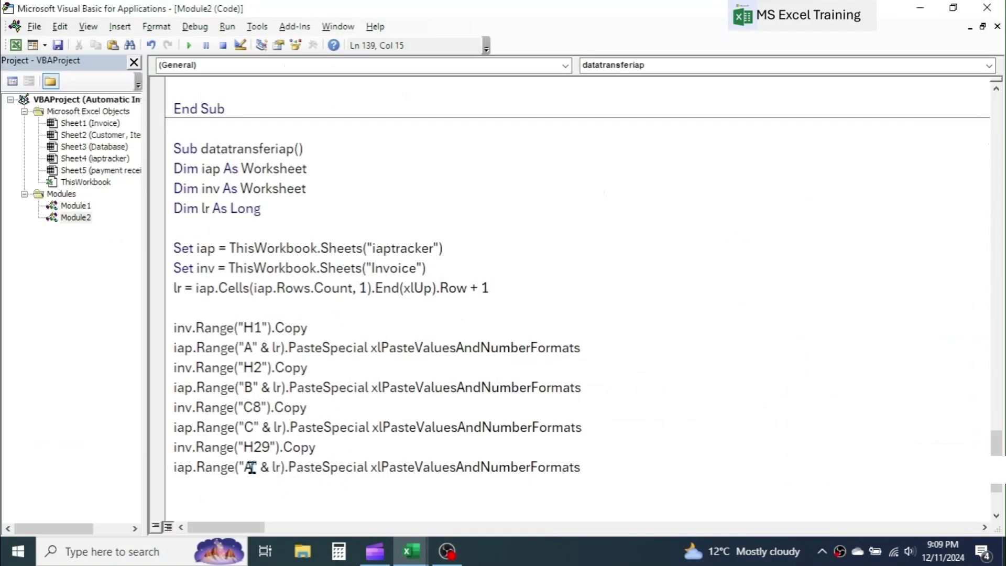
key("BackSpace")
type("D")
Add a fifth statement pair that copies inv.Range("H3") and pastes into iap column "E"
left_click(590, 468)
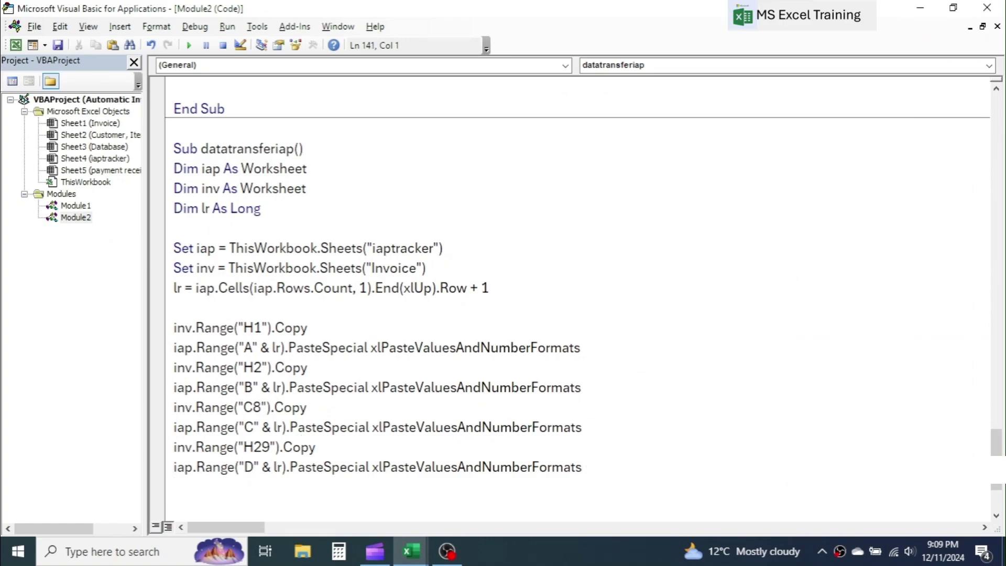
scroll(576, 294, "down", 1)
key("ctrl+v")
double_click(261, 427)
type("H3")
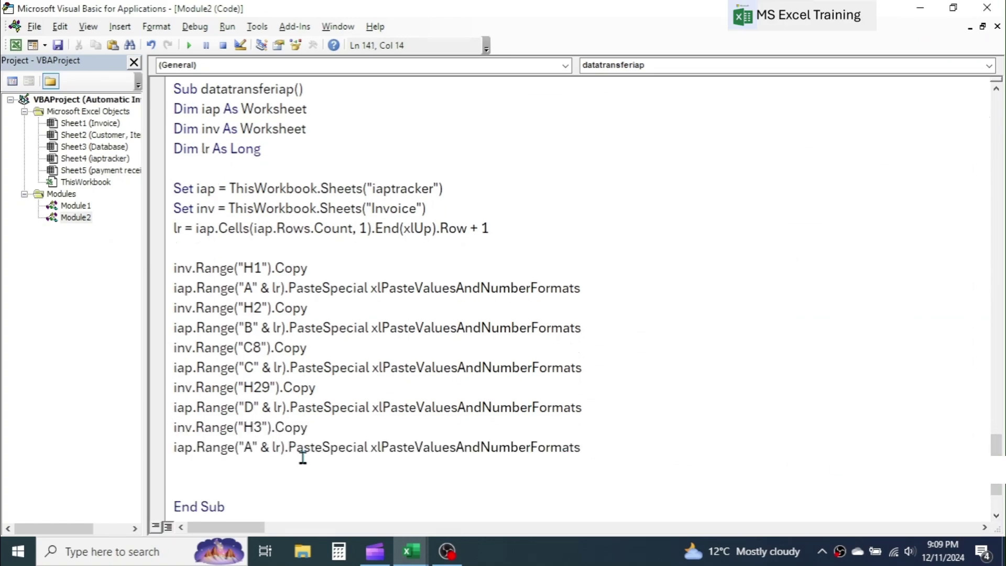
double_click(250, 447)
key("BackSpace")
type("E")
Leave a blank line after the column E paste and add Application.CutCopyMode = False
left_click(590, 459)
key("Return")
scroll(576, 440, "down", 1)
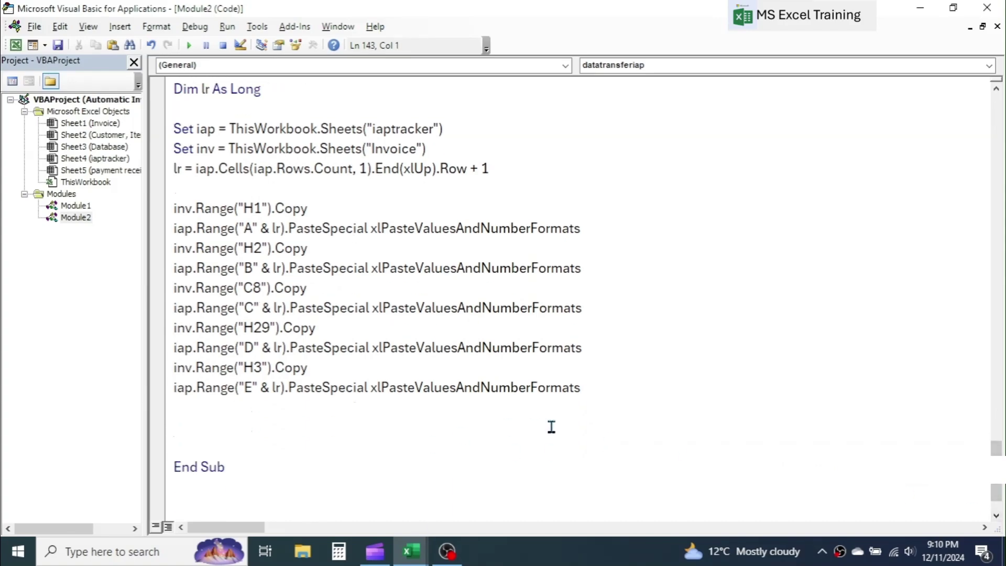
key("Return")
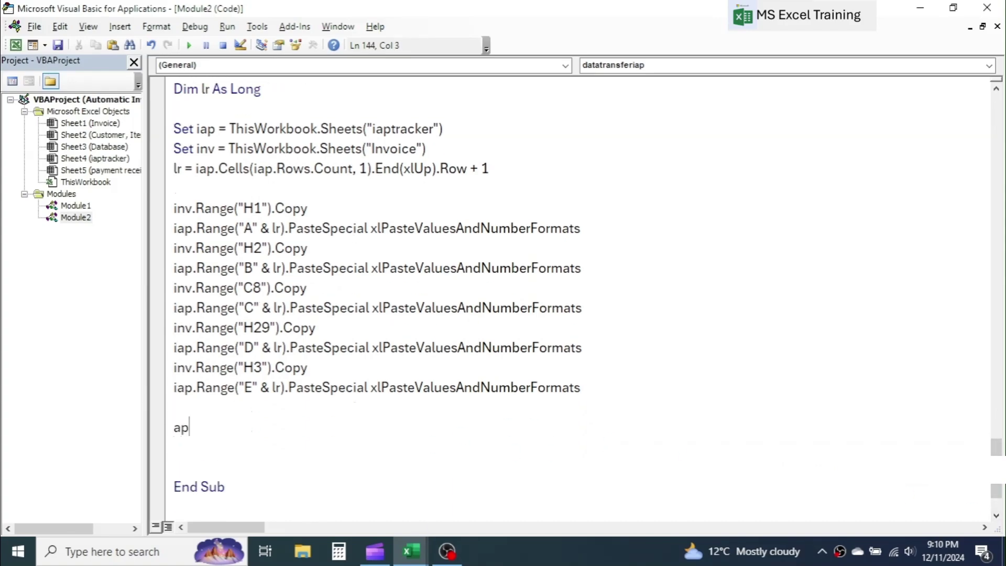
type("application.cut")
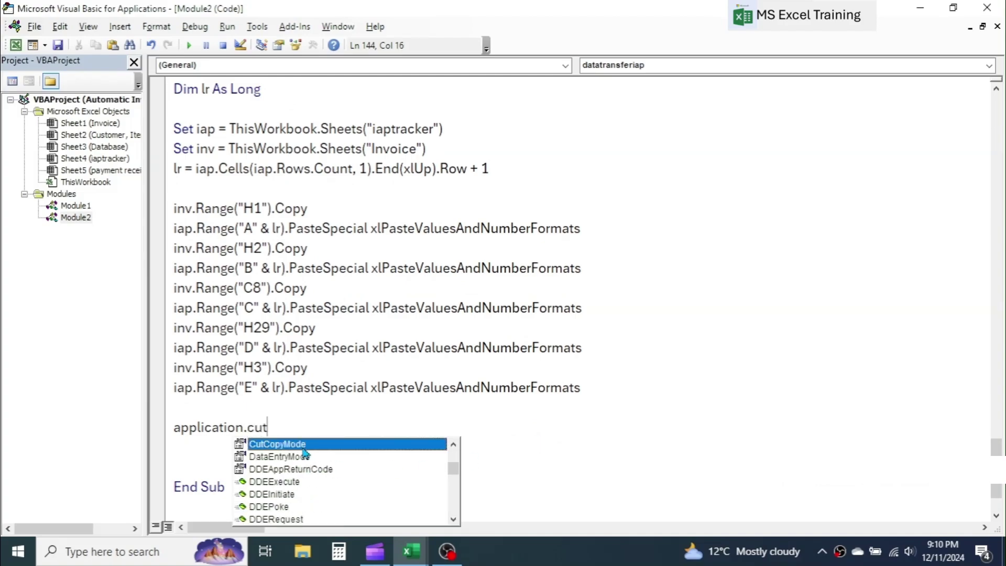
key("Tab")
type("=false")
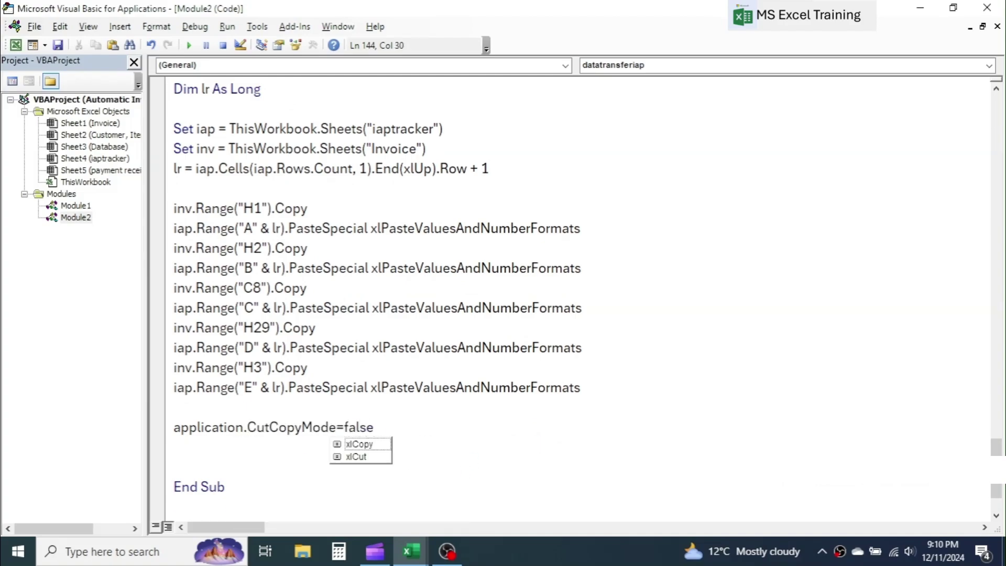
key("Return")
In the printandsaveinvoice macro, add Call datatransferiap directly below Call datatransfer
scroll(361, 411, "down", 1)
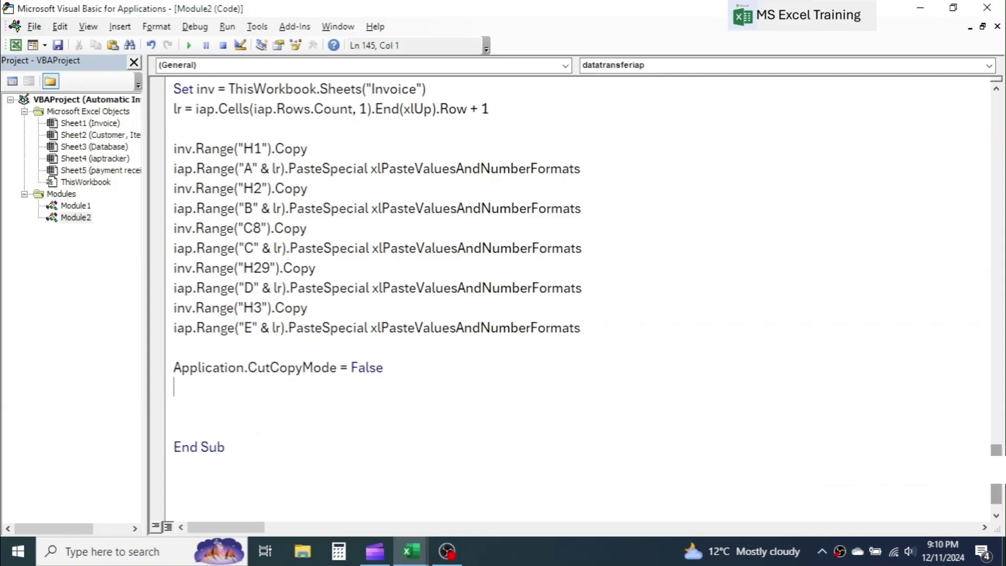
scroll(576, 294, "up", 3)
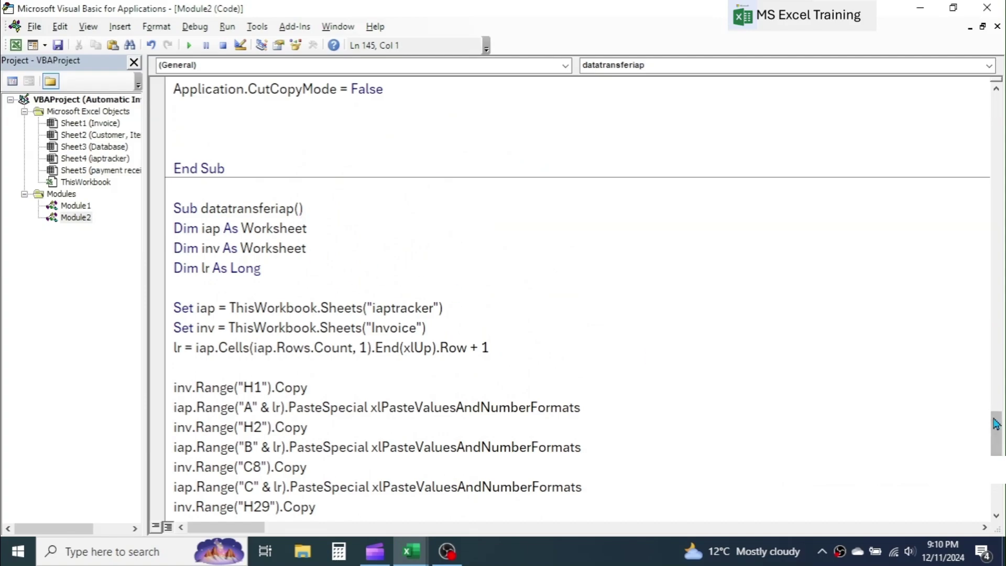
scroll(576, 293, "up", 15)
scroll(372, 255, "up", 6)
scroll(373, 255, "down", 5)
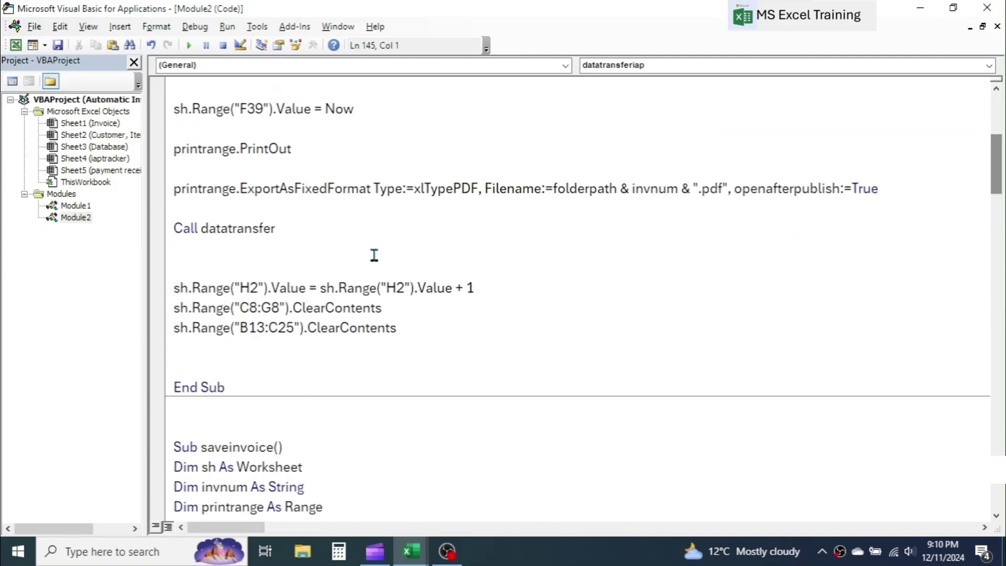
left_click(373, 231)
key("Return")
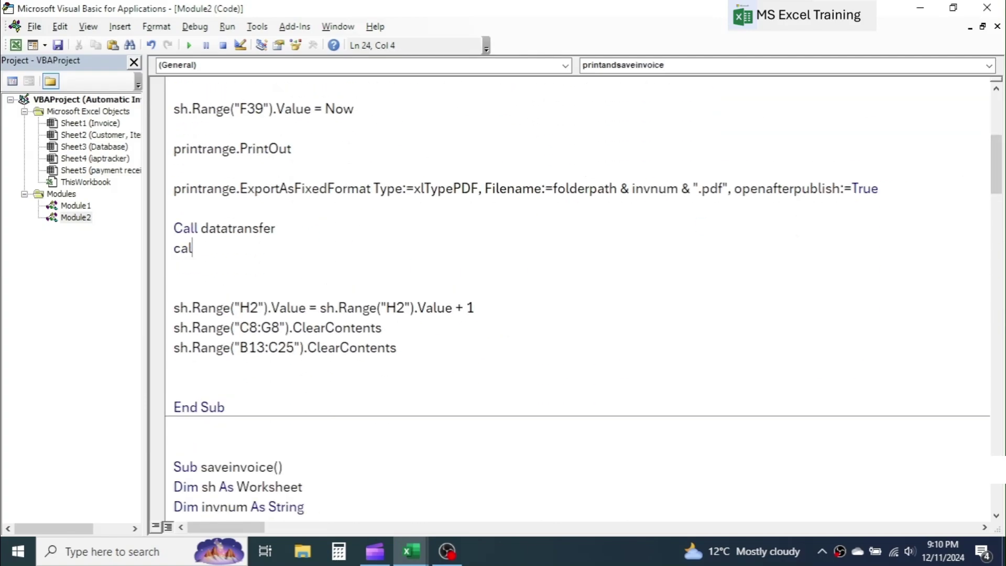
type("call datatransfer")
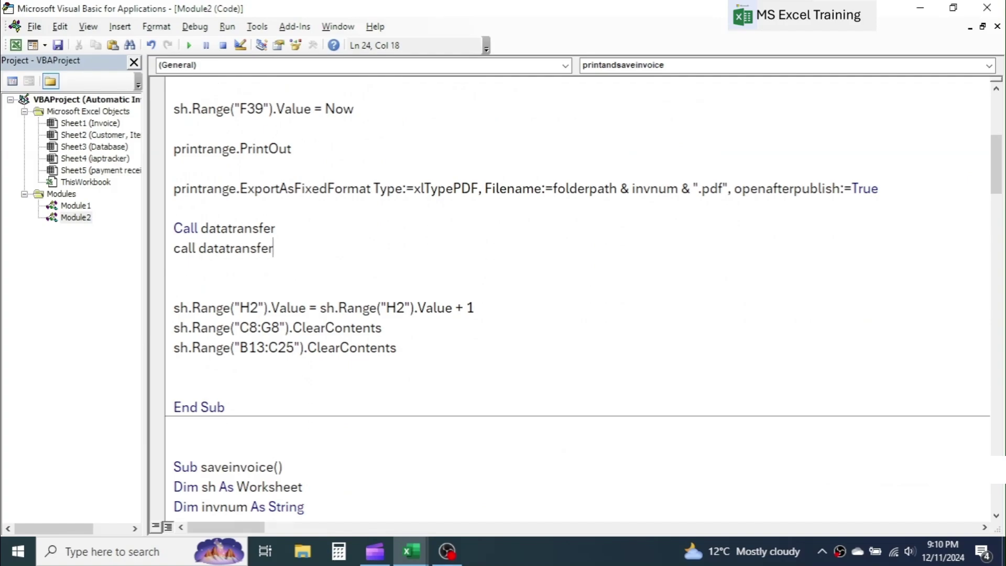
type("iap")
key("Return")
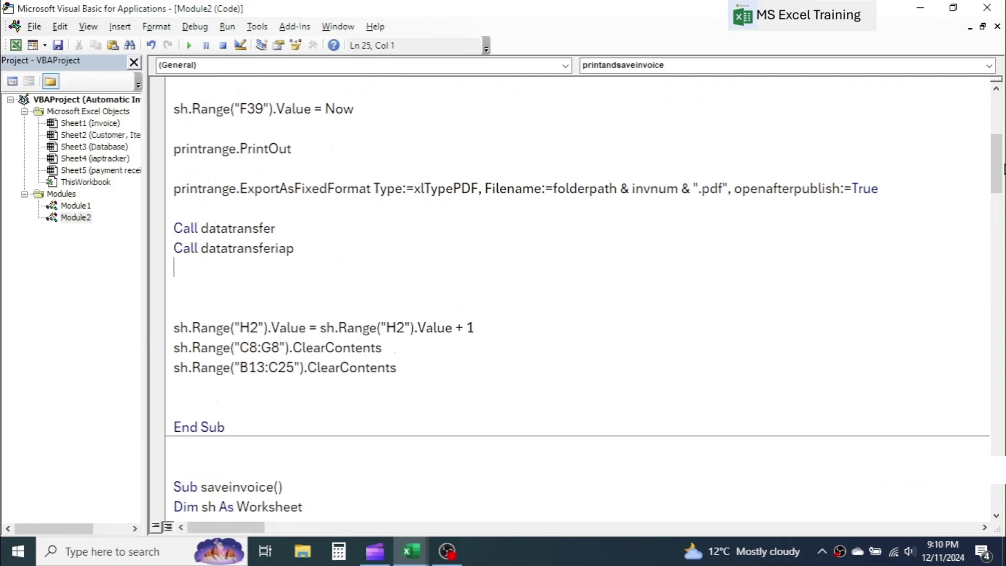
In the saveinvoice macro, add Call datatransferiap directly below Call datatransfer
left_click_drag(1003, 169, 983, 245)
left_click(301, 329)
key("Return")
type("c")
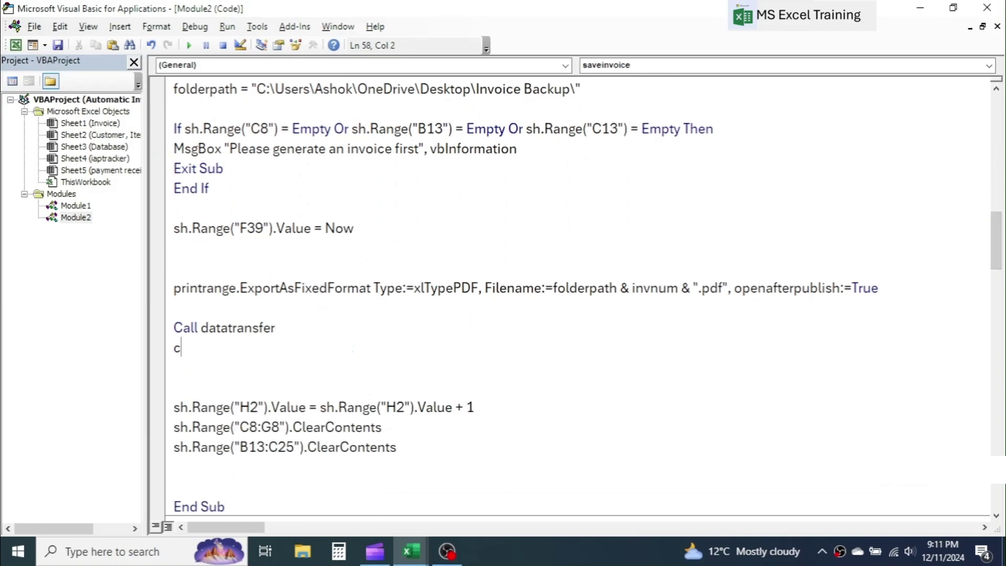
type("tra")
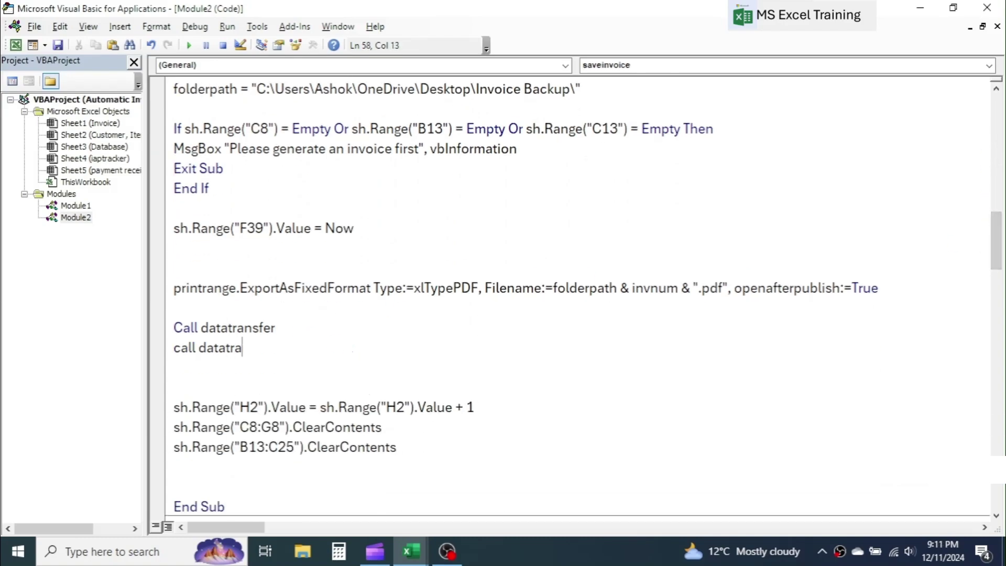
type("nsferiap")
left_click(377, 341)
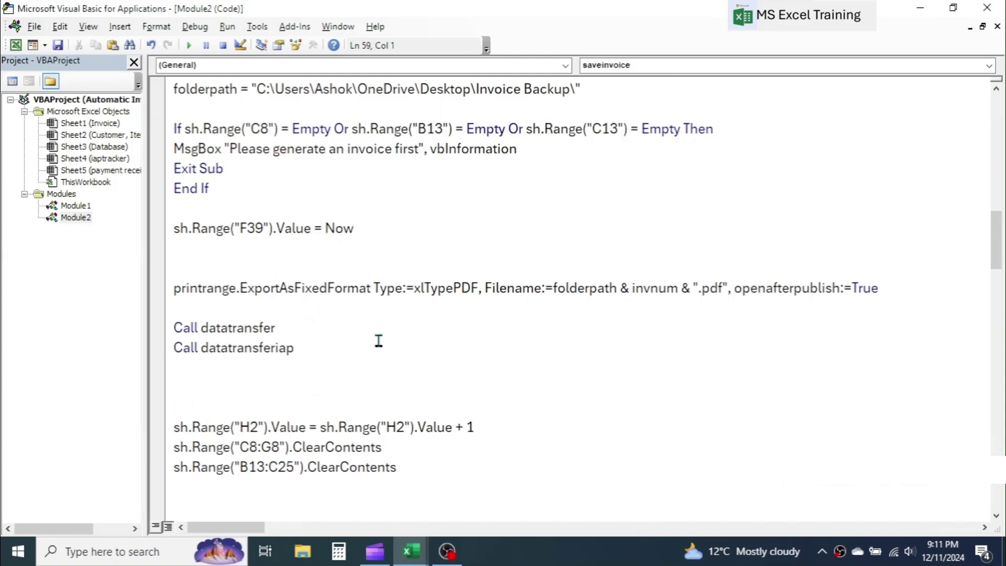
Switch to the Excel workbook and choose Customer CD as the buyer's name on the Invoice sheet
mouse_move(411, 551)
left_click(398, 516)
scroll(472, 315, "up", 7)
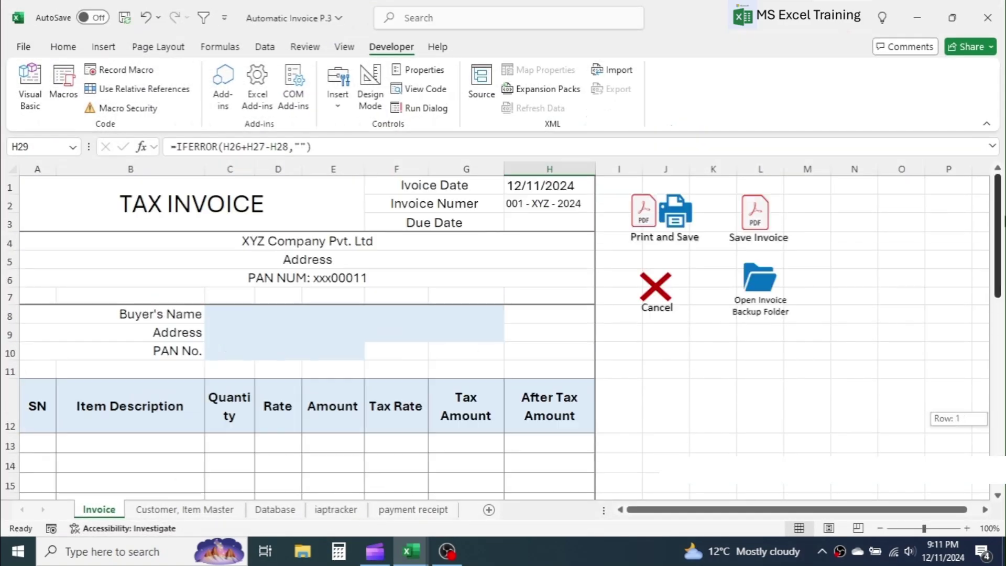
left_click(471, 314)
left_click(510, 316)
left_click(234, 344)
Fill the first invoice line with Product Name D and a quantity of 24
left_click(141, 444)
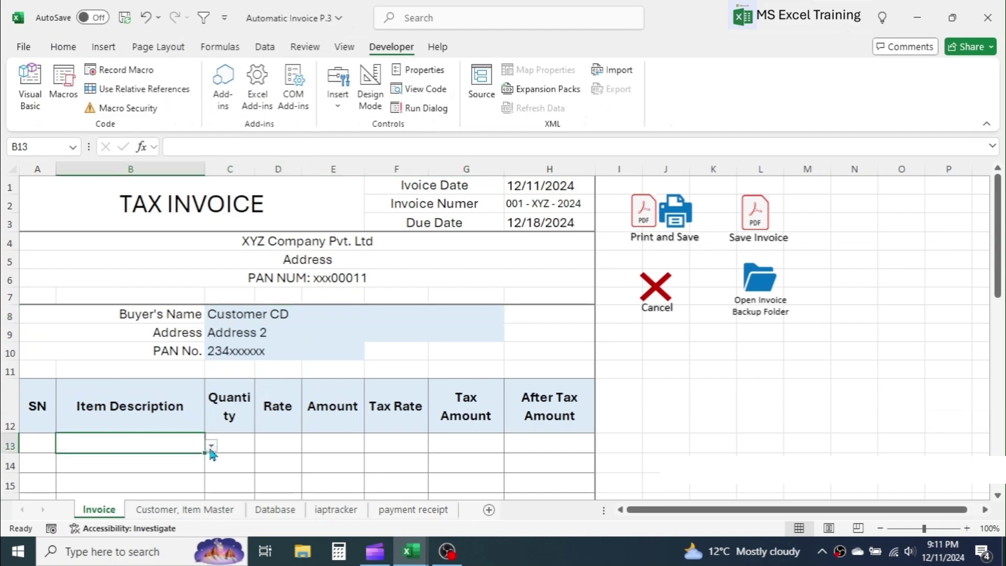
left_click(211, 445)
left_click(110, 376)
key("Right")
type("24")
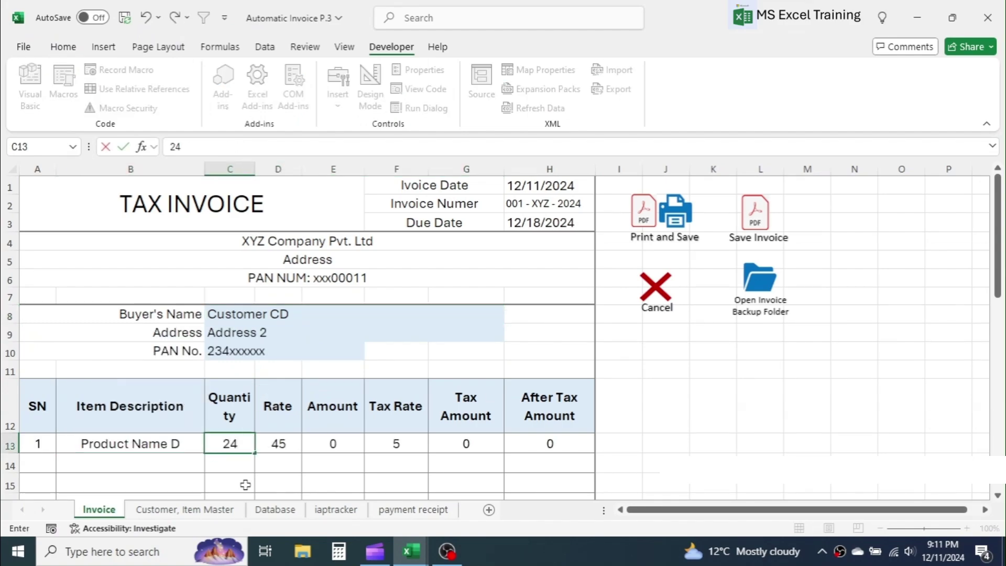
key("Return")
Fill the second invoice line with Product Name F and a quantity of 60
left_click(202, 464)
left_click(212, 465)
left_click(124, 419)
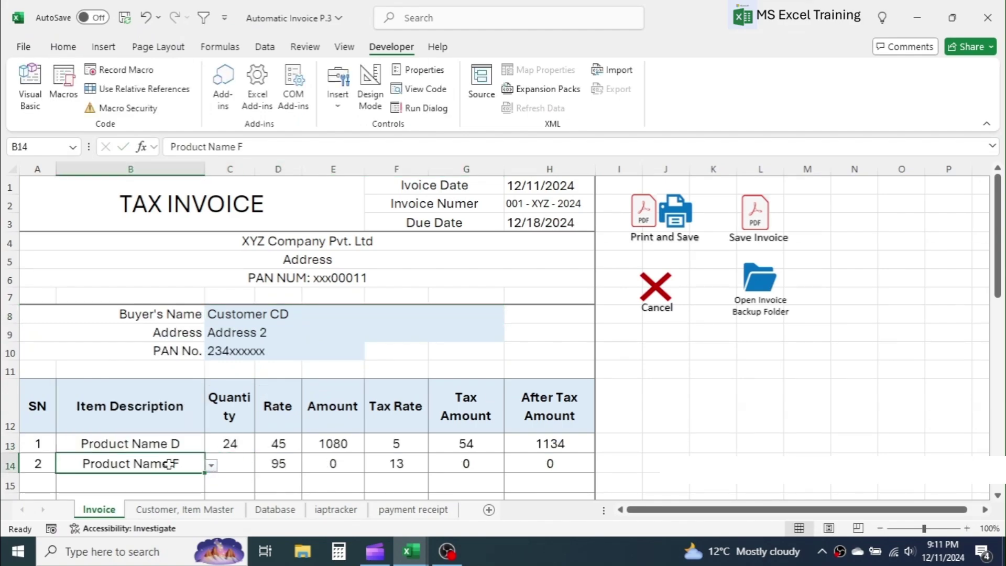
key("Right")
type("60")
key("Return")
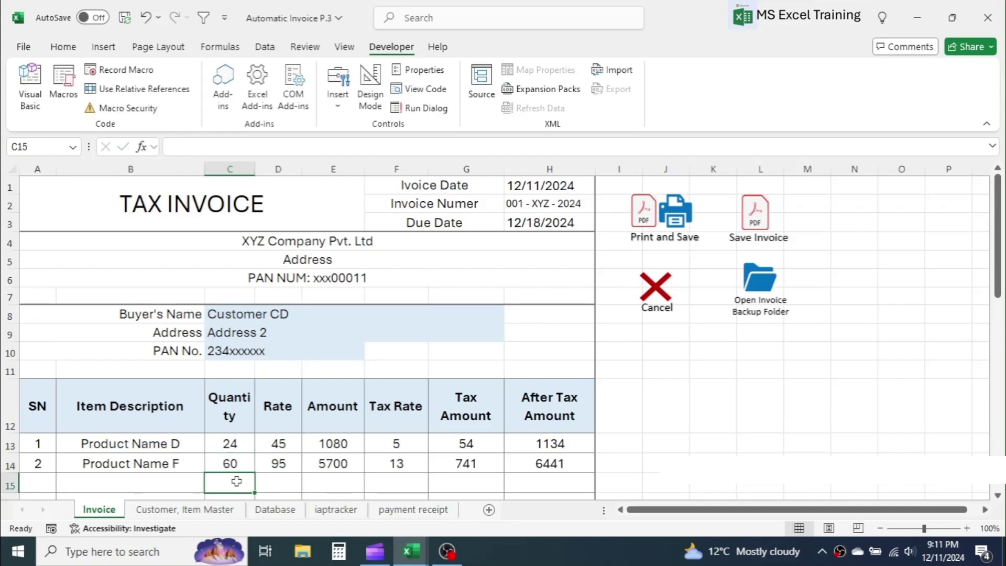
Run Save Invoice for the completed invoice and close the exported PDF
left_click(748, 213)
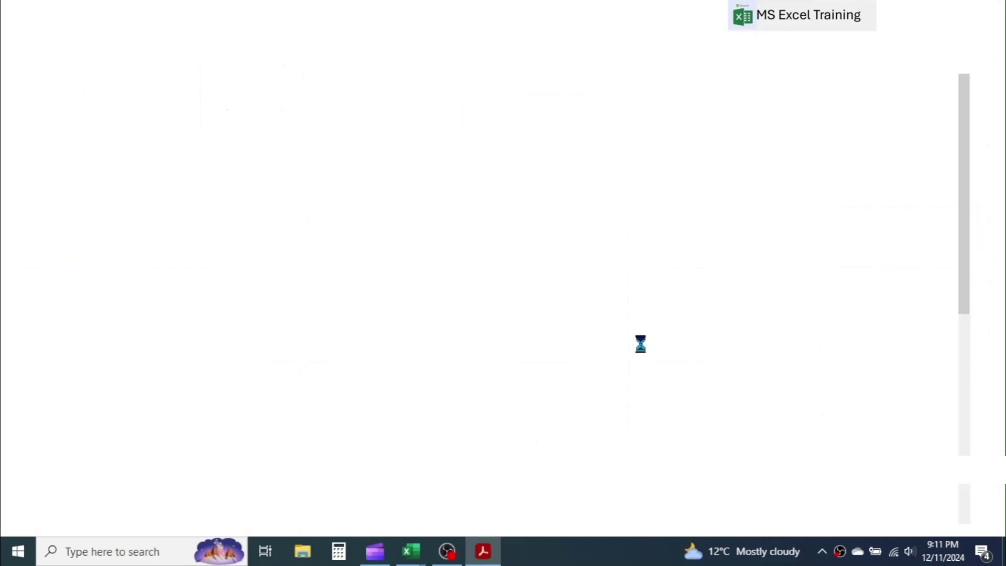
left_click(988, 13)
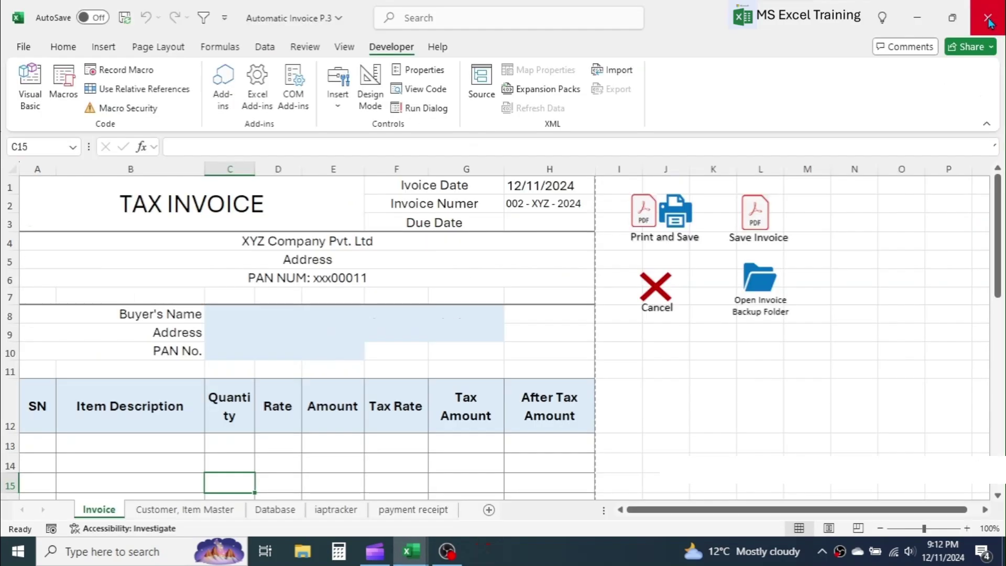
On the iaptracker sheet, check the transferred invoice date, number, buyer's name, amount and due date in row 5
left_click(341, 510)
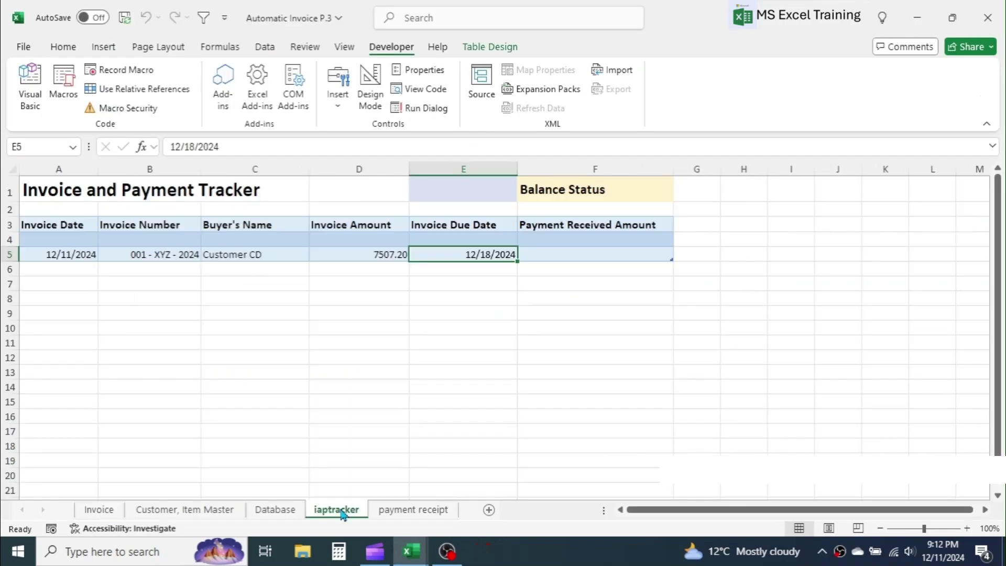
left_click(339, 317)
left_click(70, 254)
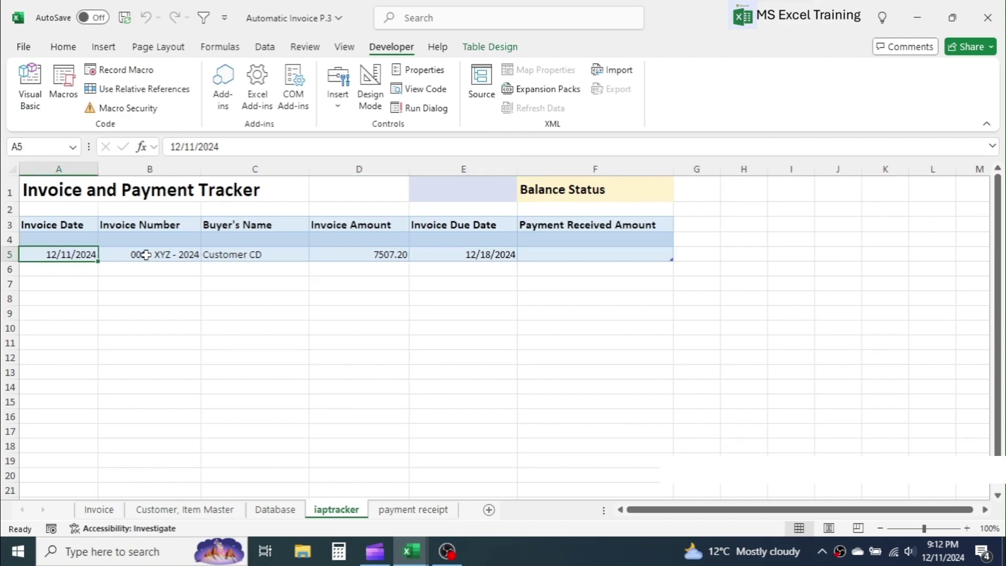
left_click(147, 254)
left_click(239, 255)
left_click(373, 254)
left_click(469, 254)
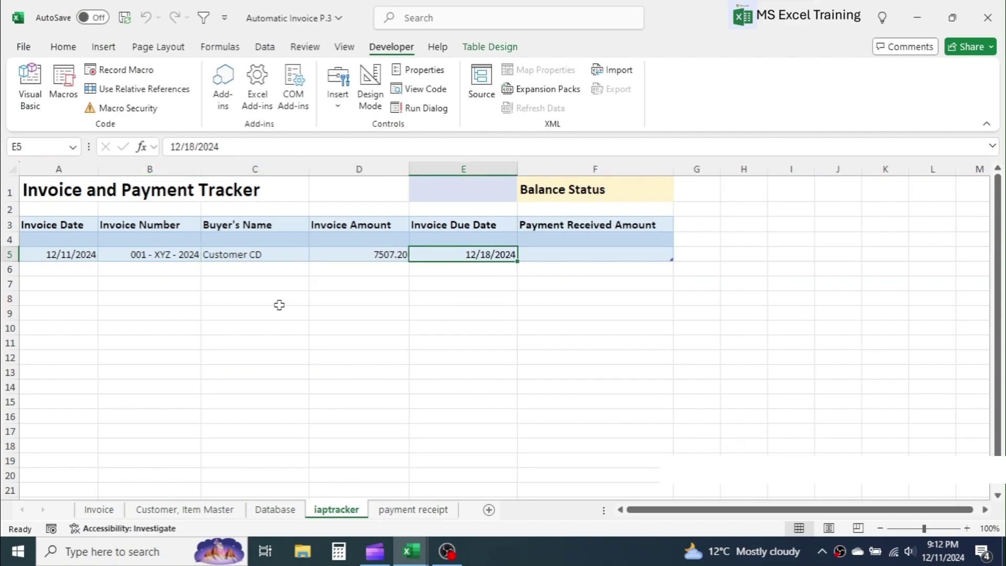
Center the contents of tracker range A3:F5 and increase its font size by one step
left_click_drag(53, 224, 584, 259)
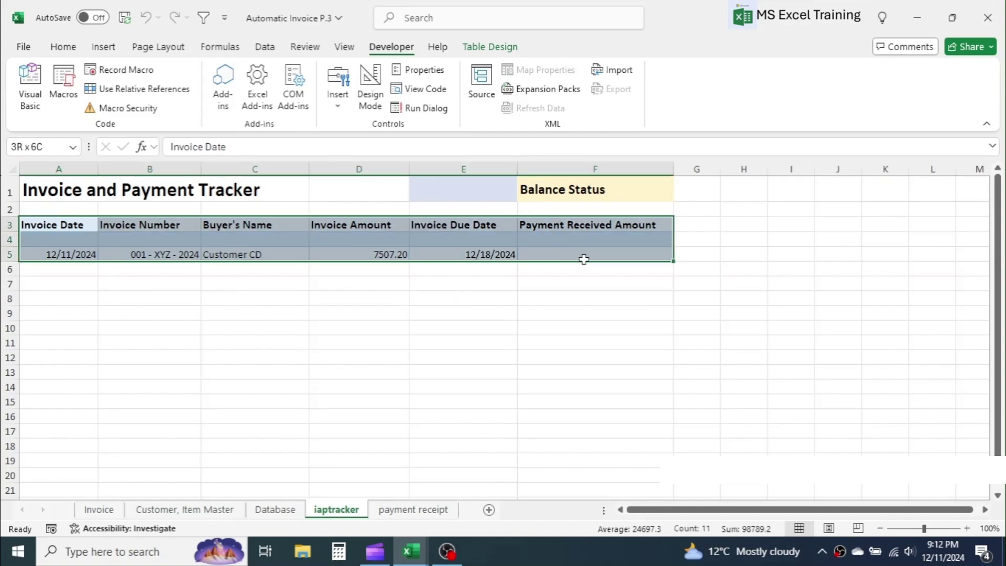
left_click(64, 47)
left_click(291, 99)
left_click(226, 74)
left_click(299, 330)
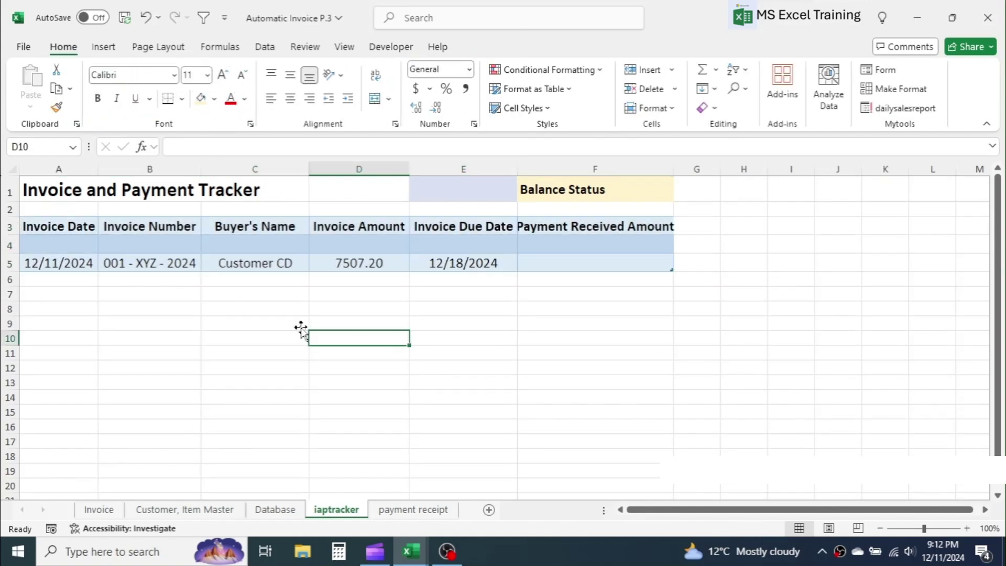
Widen the Payment Received Amount column to fit its header and delete the blank row 4 from the tracker
left_click(463, 338)
left_click_drag(736, 169, 784, 170)
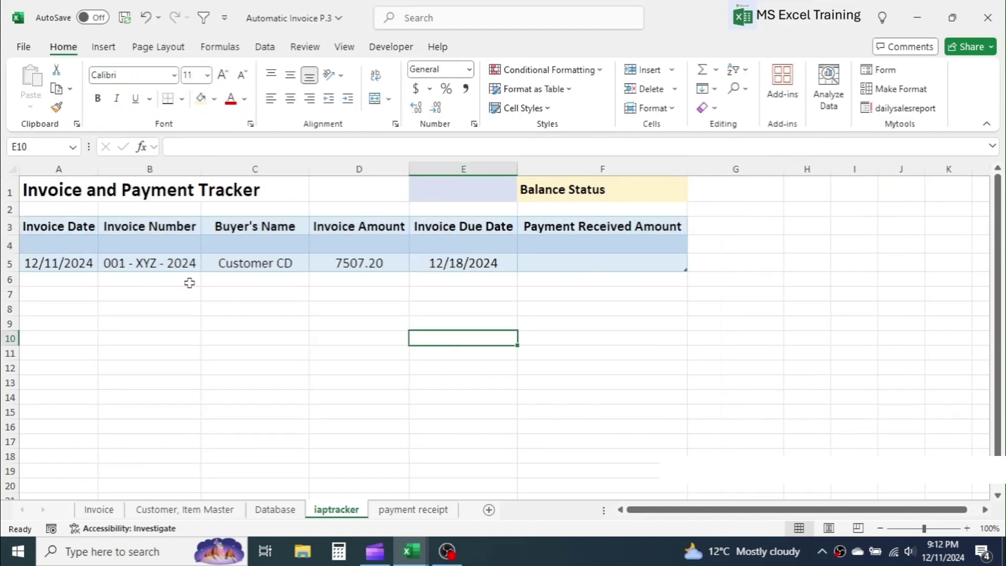
left_click(10, 245)
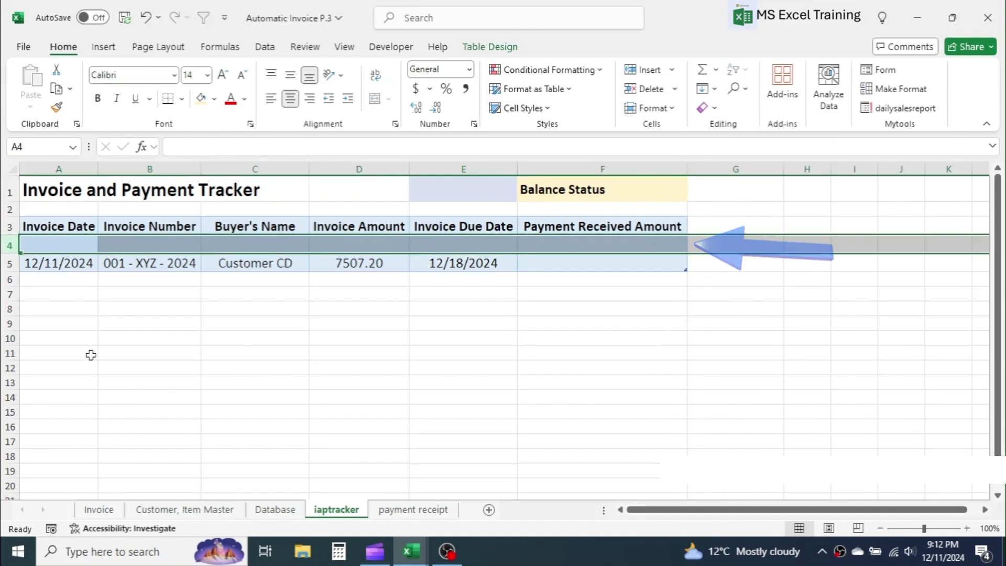
key("Down")
key("Down")
key("Right")
key("Right")
left_click(9, 245)
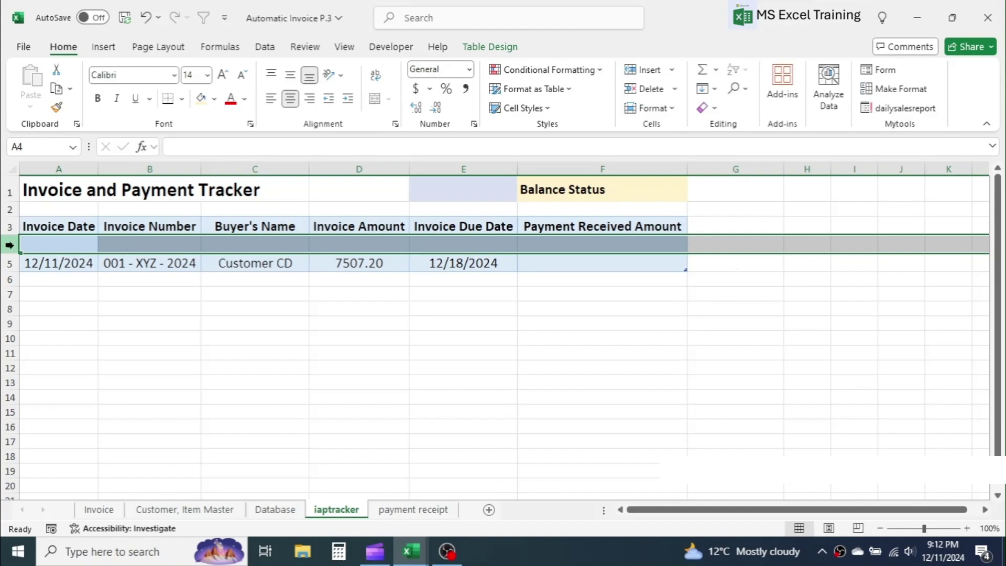
right_click(9, 245)
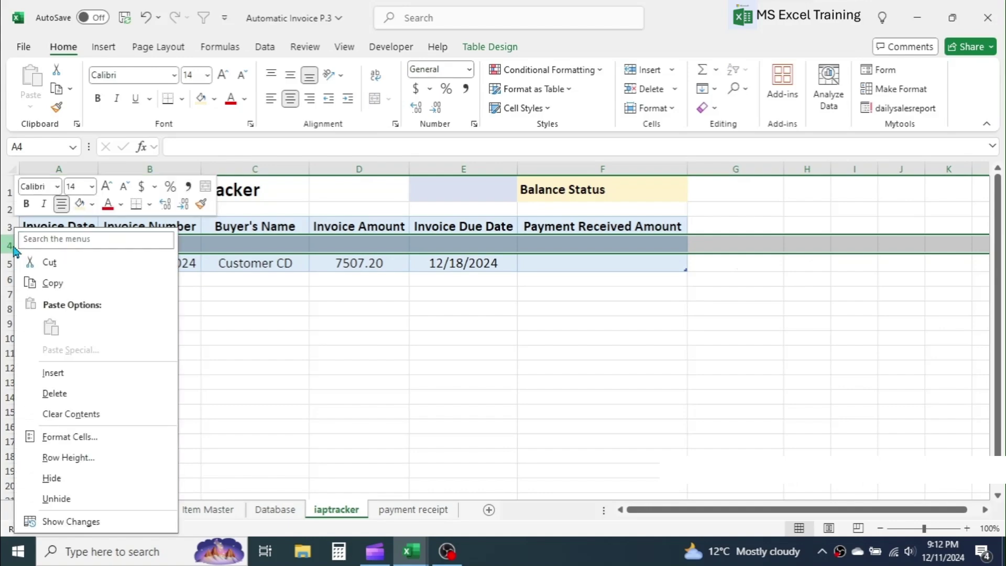
left_click(59, 395)
left_click(393, 322)
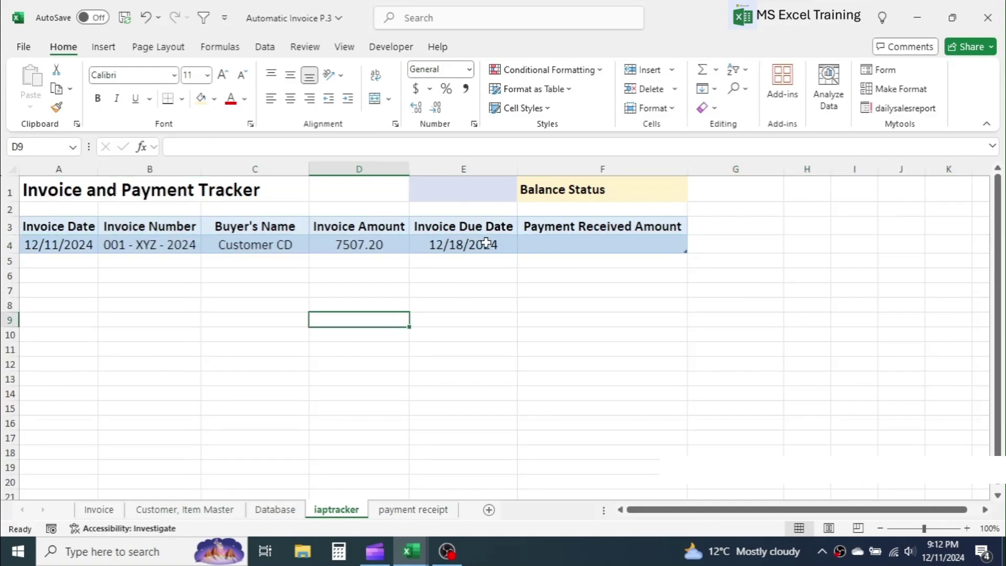
On the Invoice sheet, fill a new invoice for Customer GH with Product Name A and a quantity of 48
left_click(100, 510)
left_click(428, 317)
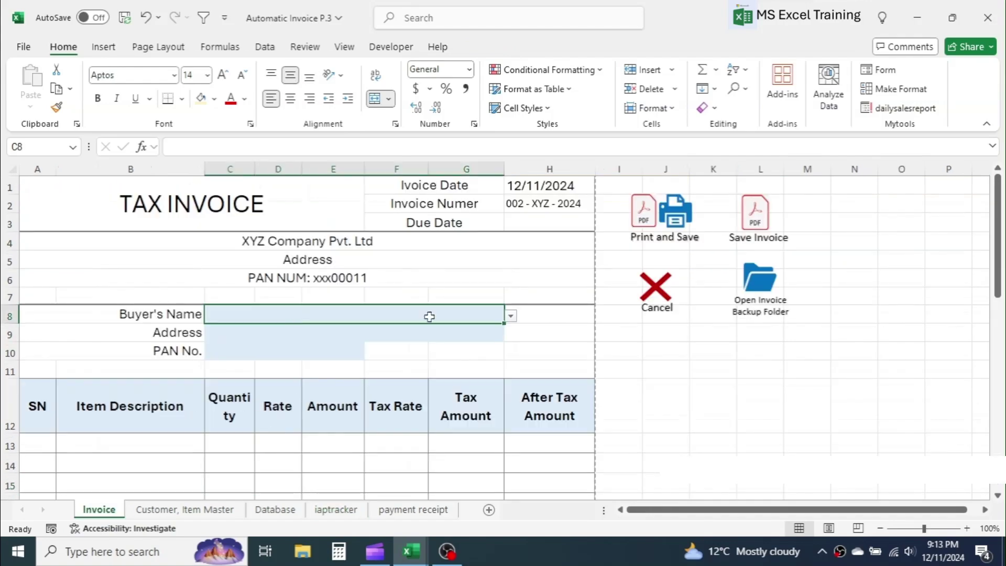
key("alt+Down")
left_click(321, 368)
left_click(144, 445)
key("alt+Down")
left_click(126, 340)
left_click(230, 444)
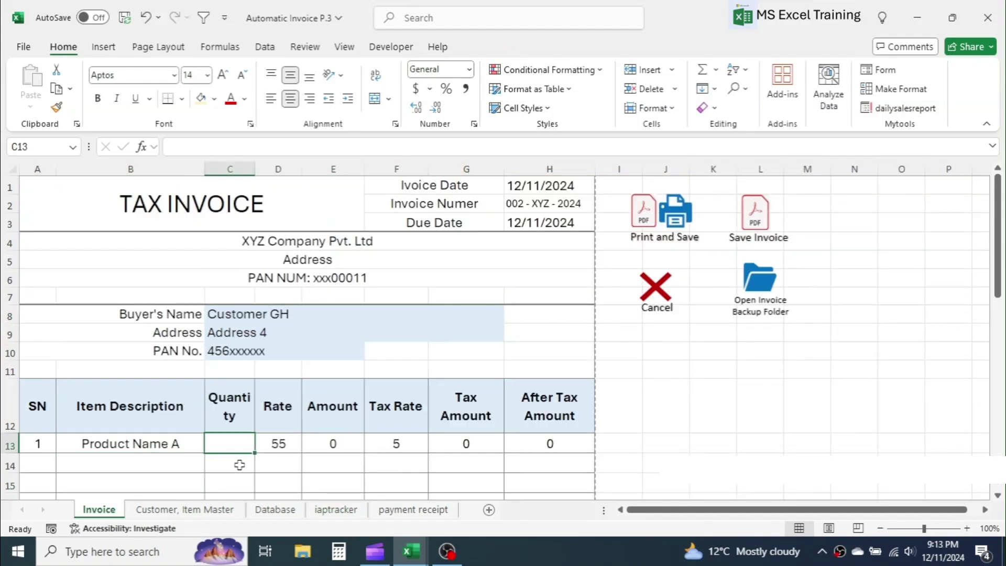
type("48")
Save the Customer GH invoice, close its exported PDF and check its entry on the iaptracker sheet
left_click(749, 220)
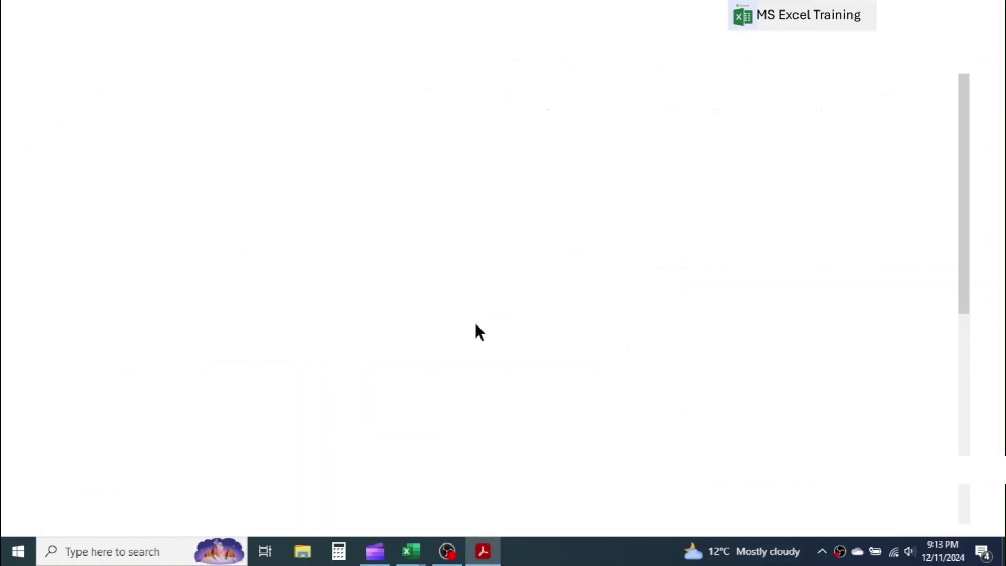
left_click(992, 8)
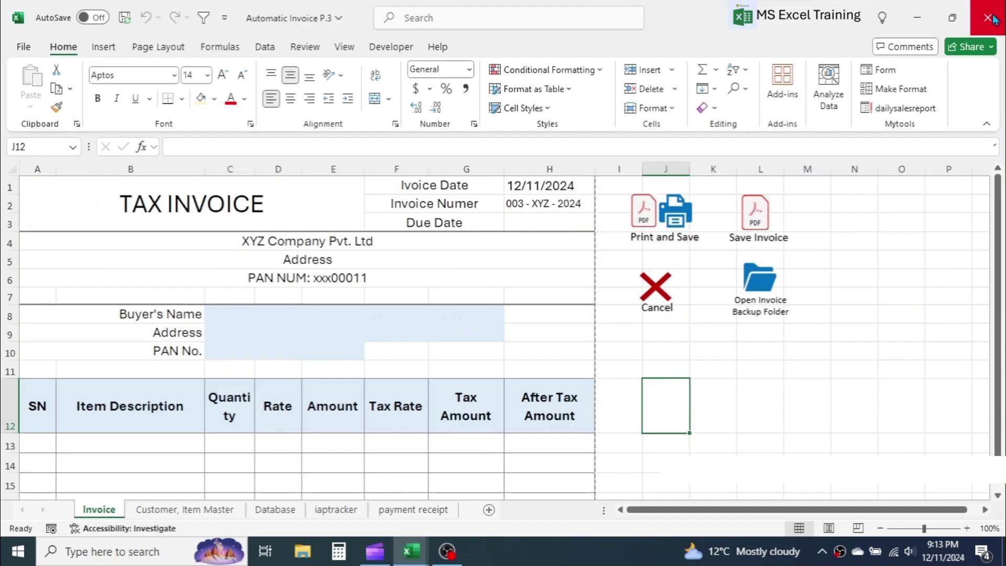
left_click(336, 510)
Start another invoice for Customer CD on the Invoice sheet, with Product Name E and a quantity of 12 on the first line
left_click(120, 508)
left_click(317, 314)
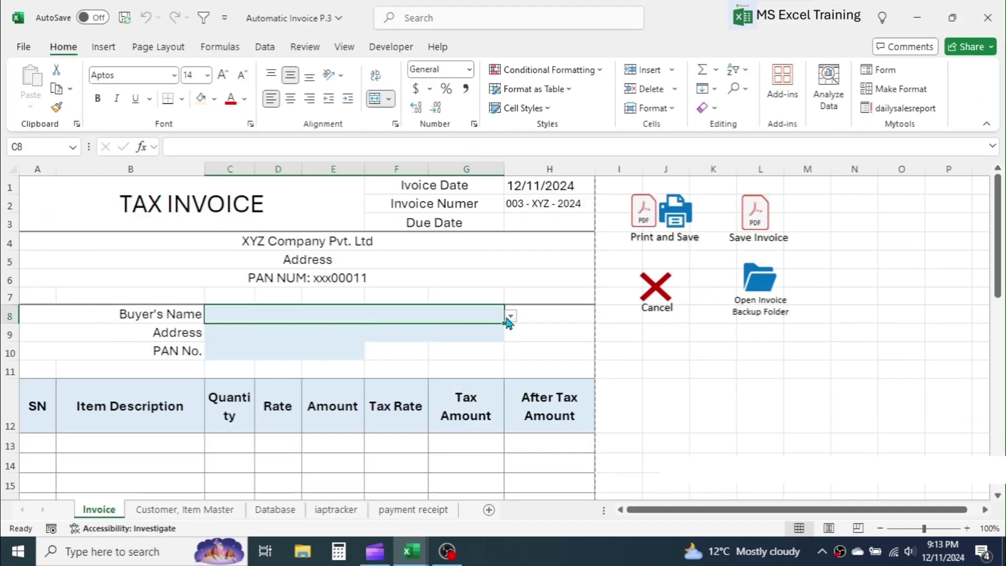
left_click(511, 315)
left_click(234, 343)
left_click(199, 444)
left_click(211, 445)
left_click(142, 389)
left_click(233, 446)
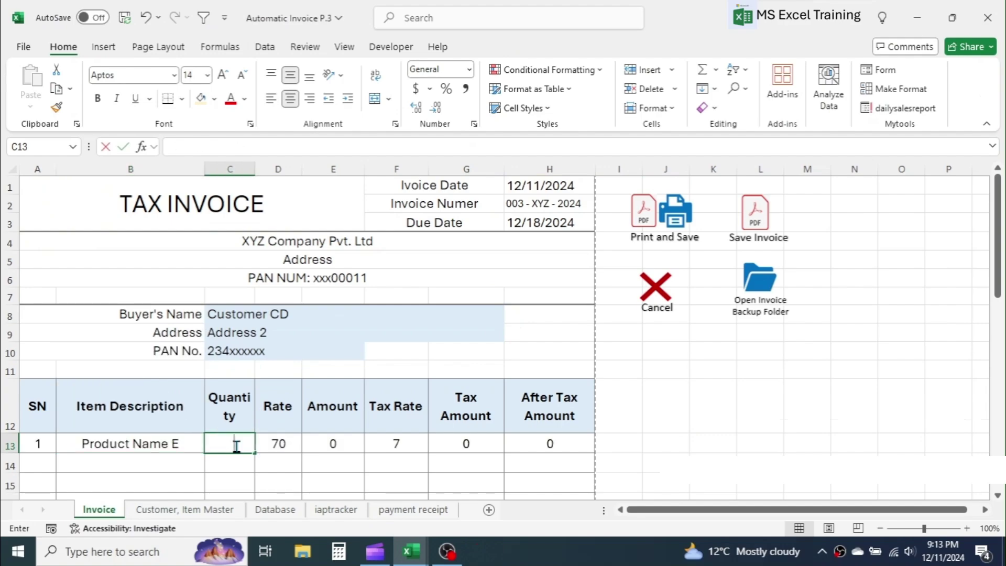
type("12")
Fill the second invoice line with Product Name F and a quantity of 24
left_click(199, 463)
left_click(211, 465)
left_click(90, 421)
left_click(231, 463)
type("24")
left_click(713, 407)
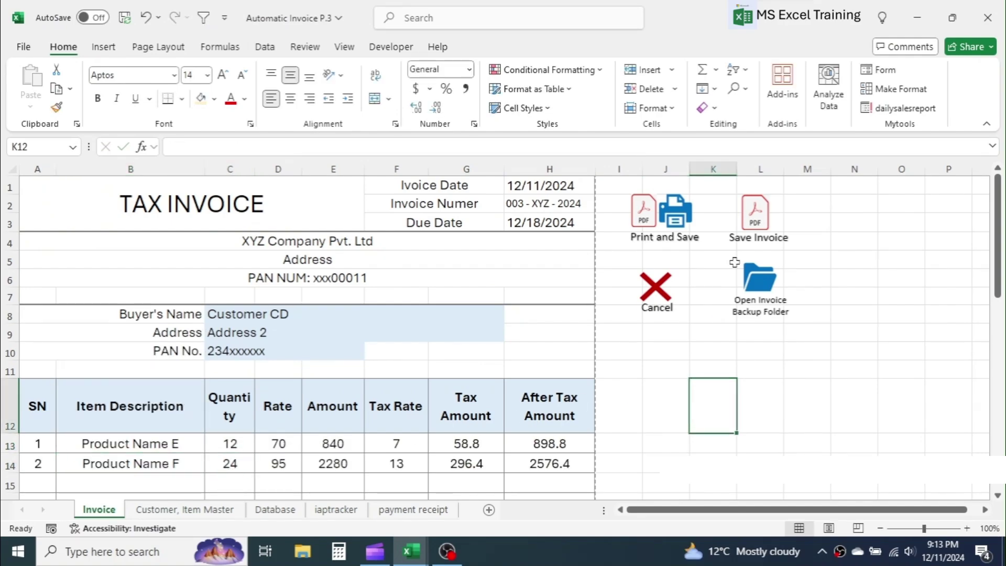
Run Save Invoice for the two-line Customer CD invoice, close the exported PDF and return to the iaptracker sheet
left_click(756, 217)
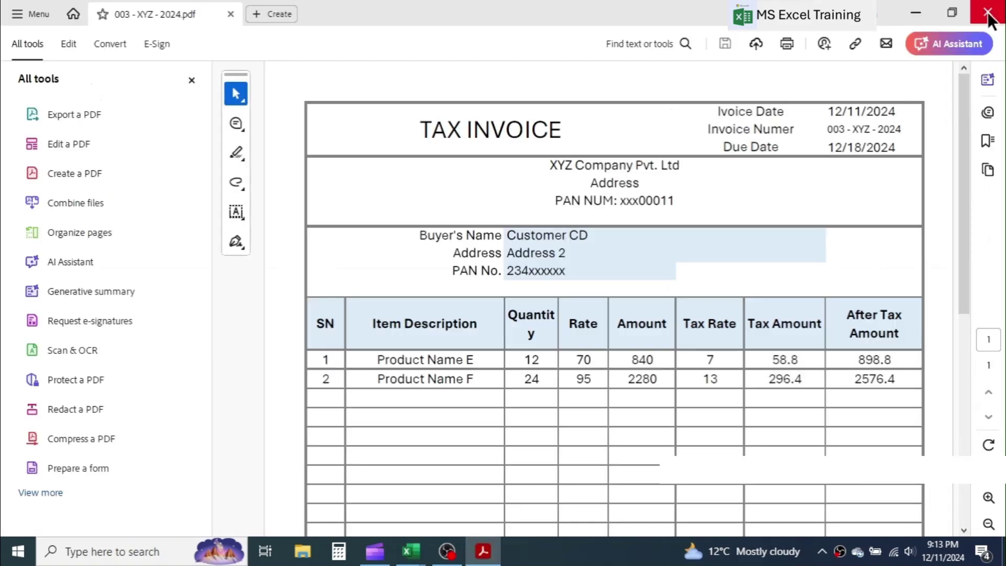
left_click(985, 10)
left_click(366, 513)
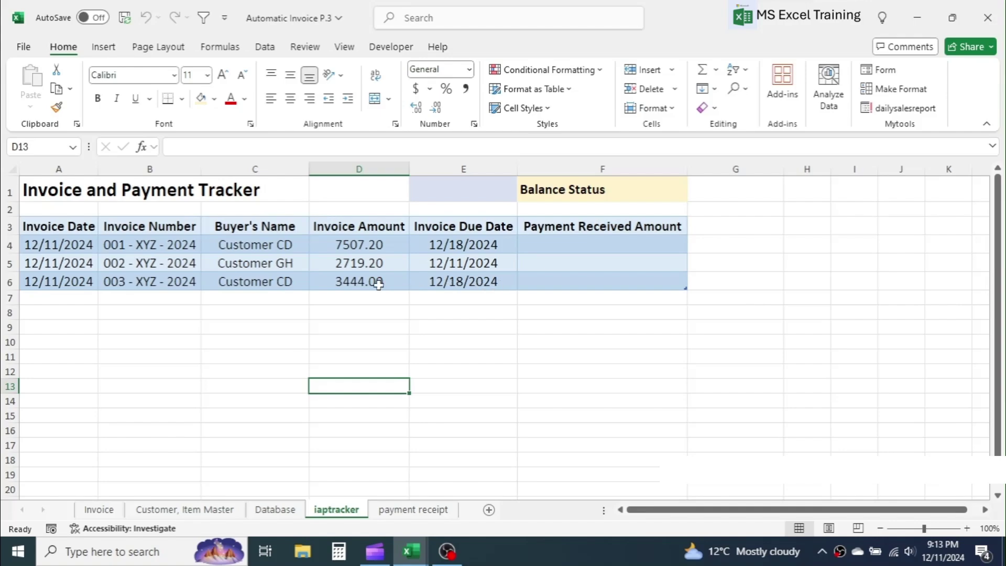
Examine the transferred invoice rows in the tracker and the column layout of the payment receipt sheet
key("Up")
key("Right")
key("Right")
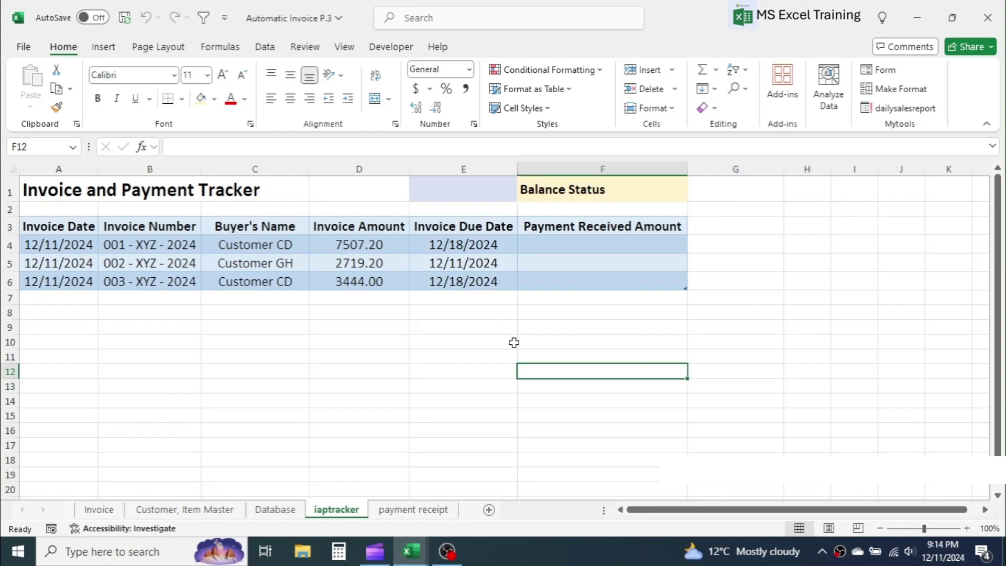
left_click(592, 250)
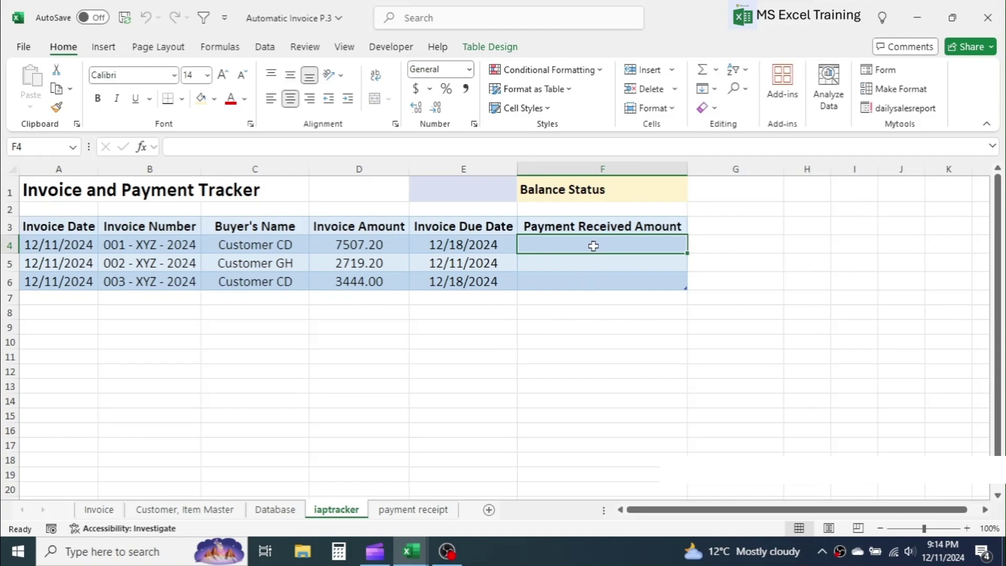
left_click(413, 509)
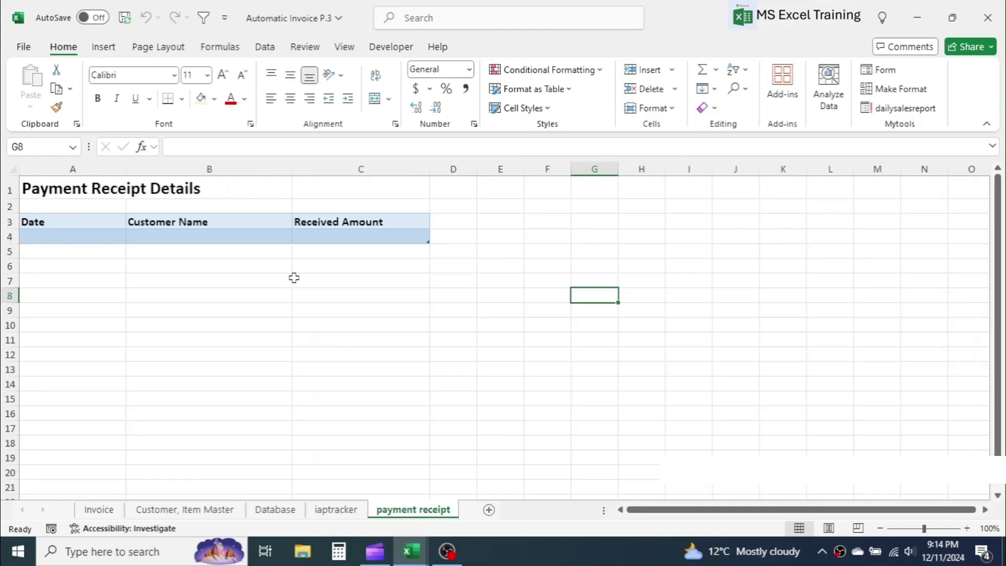
left_click(337, 509)
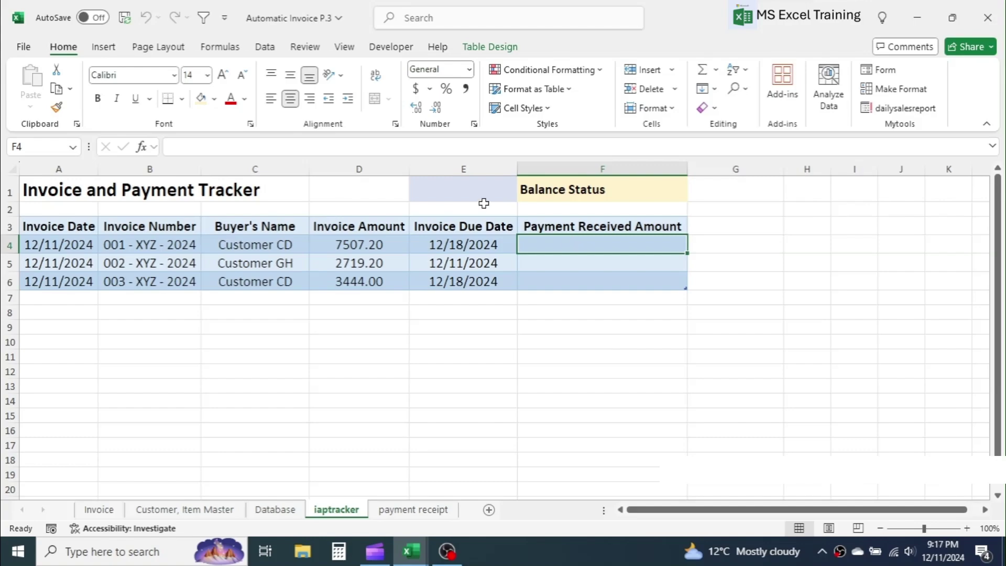
Enlarge the formula bar and start the Payment Received Amount formula in F4 with =MIN(SUMIF(
left_click_drag(426, 163, 427, 193)
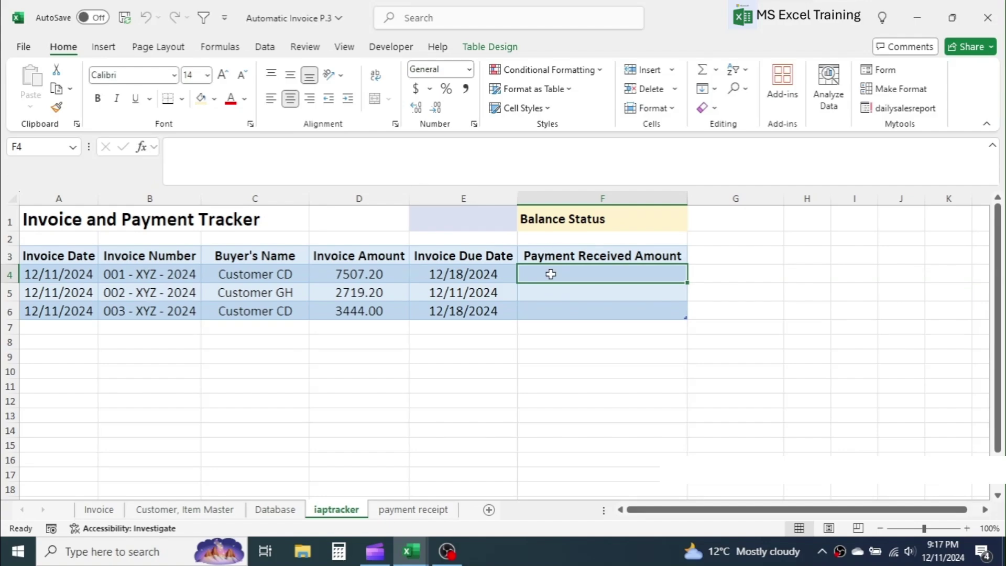
left_click(186, 146)
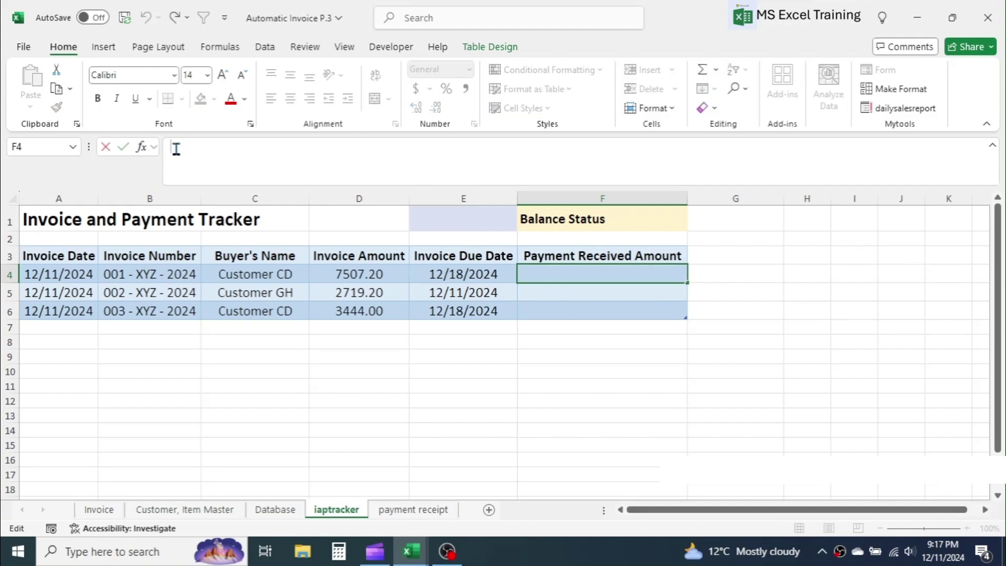
type("=")
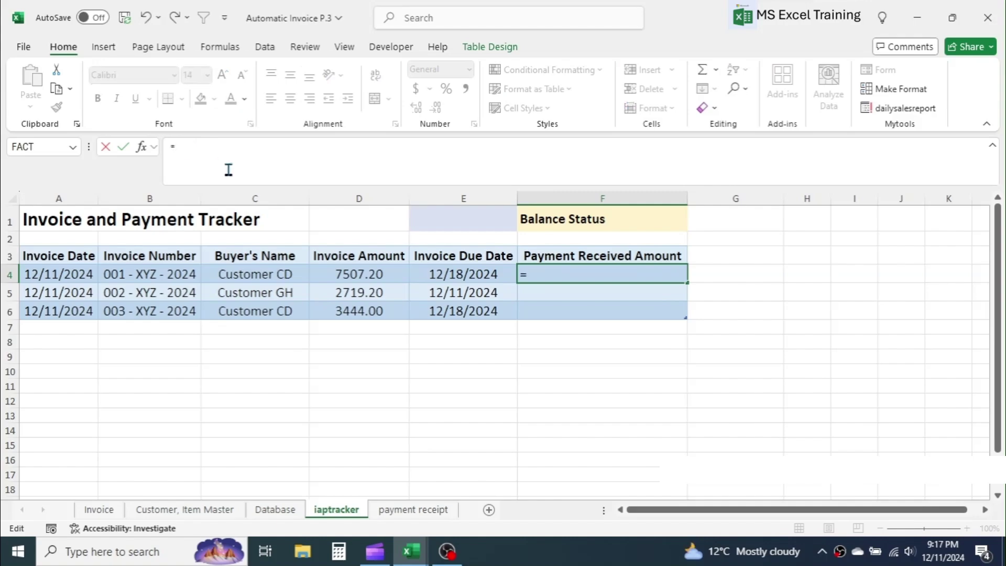
type("MIN(")
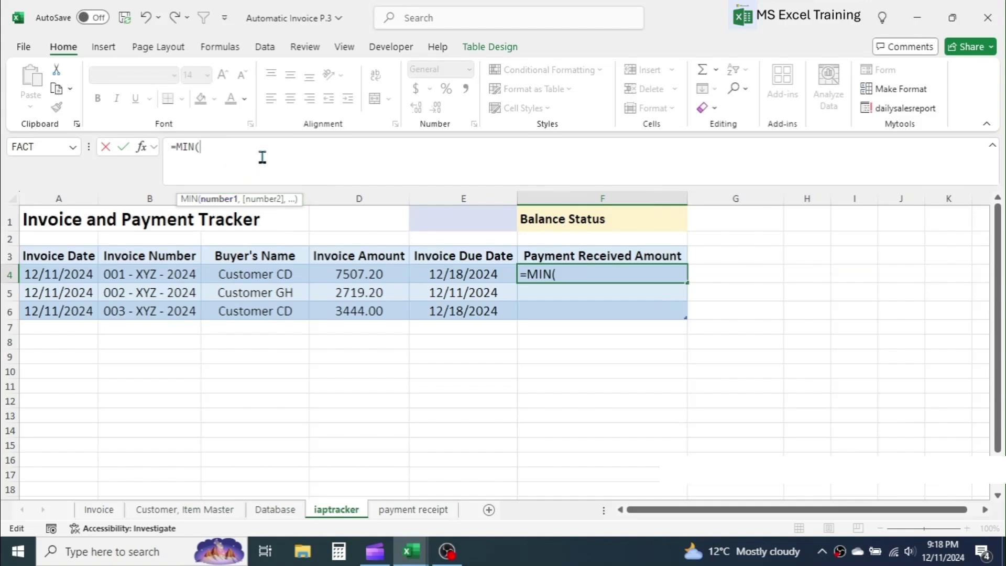
type("SUM")
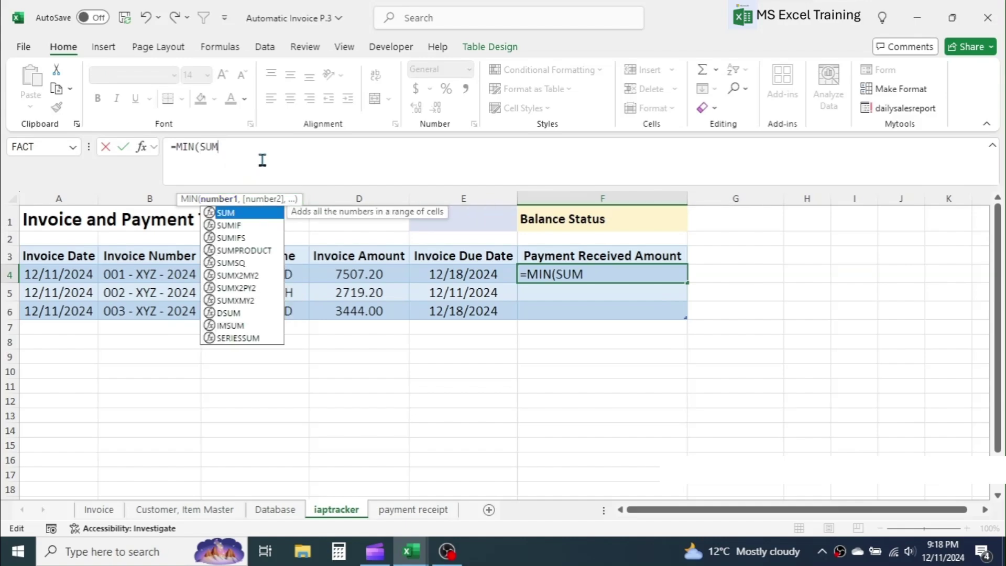
left_click(233, 224)
double_click(233, 224)
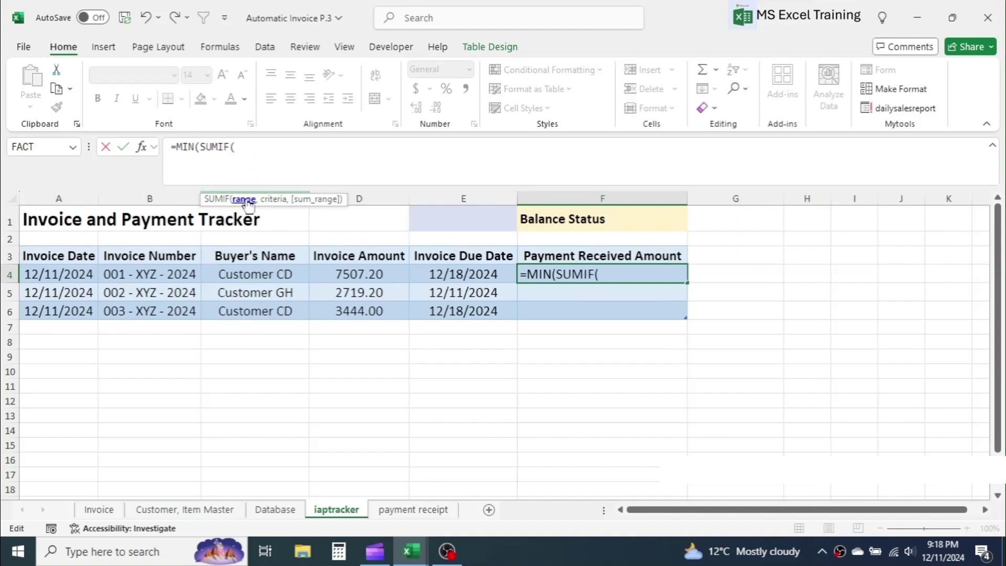
Give SUMIF the range pmtreceipt[Customer Name] and the row's Buyer's Name in C4 as criteria
type("pmt")
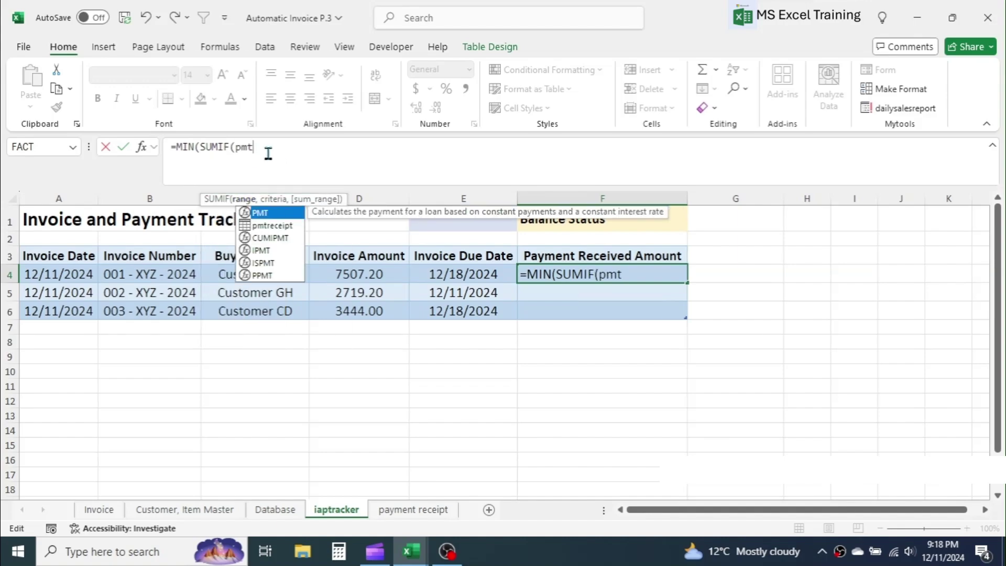
double_click(276, 228)
type("[")
double_click(349, 239)
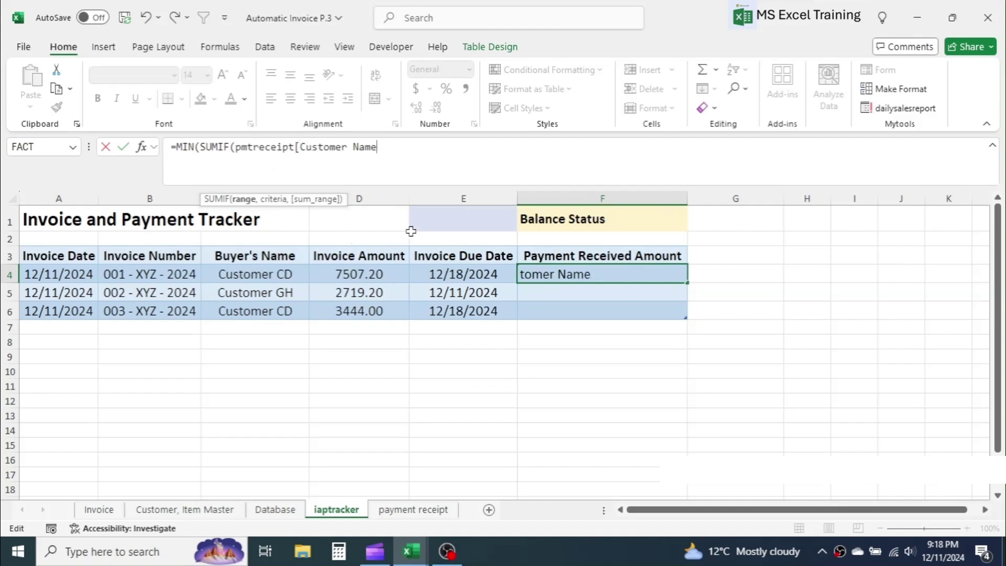
type(",")
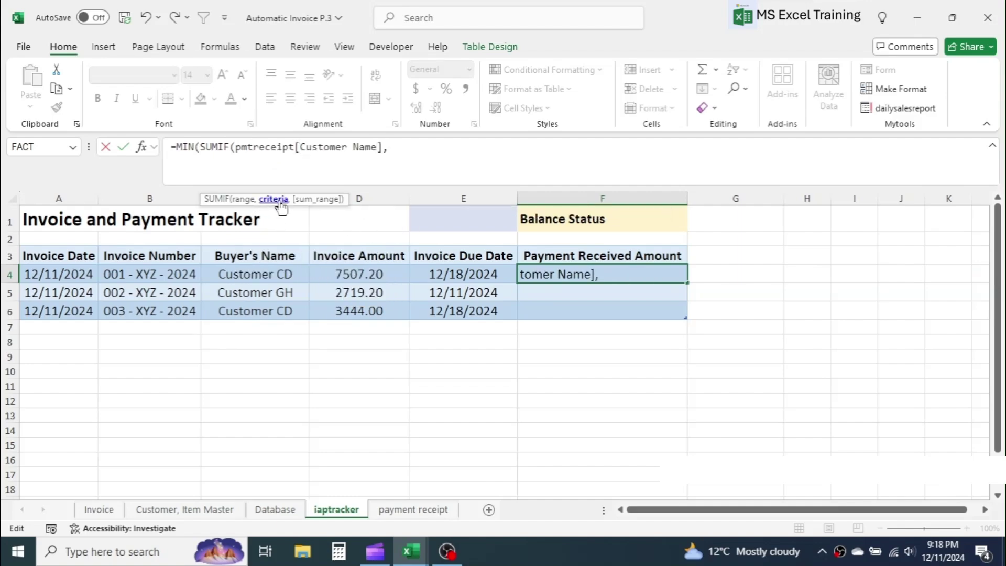
left_click(264, 274)
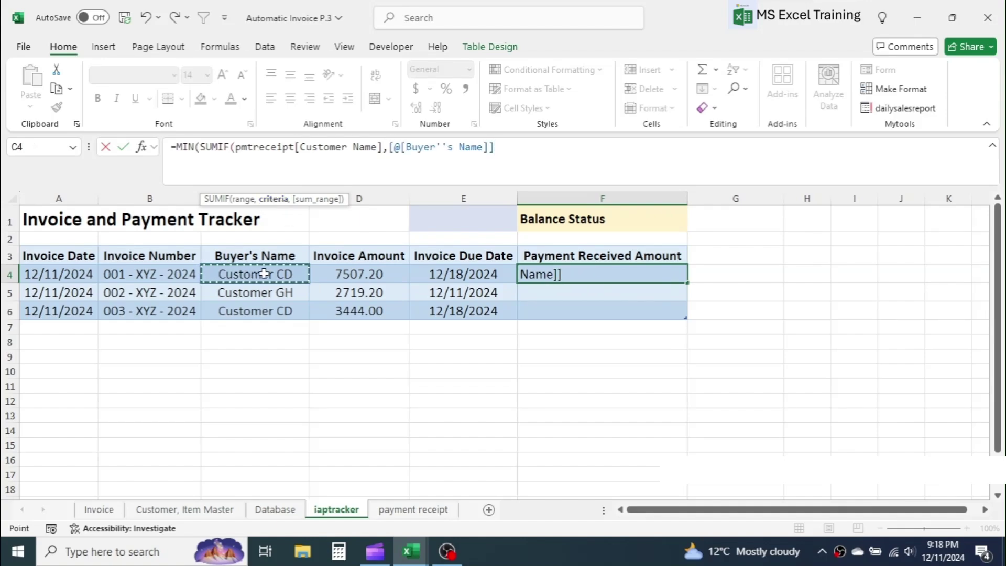
Set pmtreceipt[Received Amount] as the sum range and close the SUMIF function
type(",")
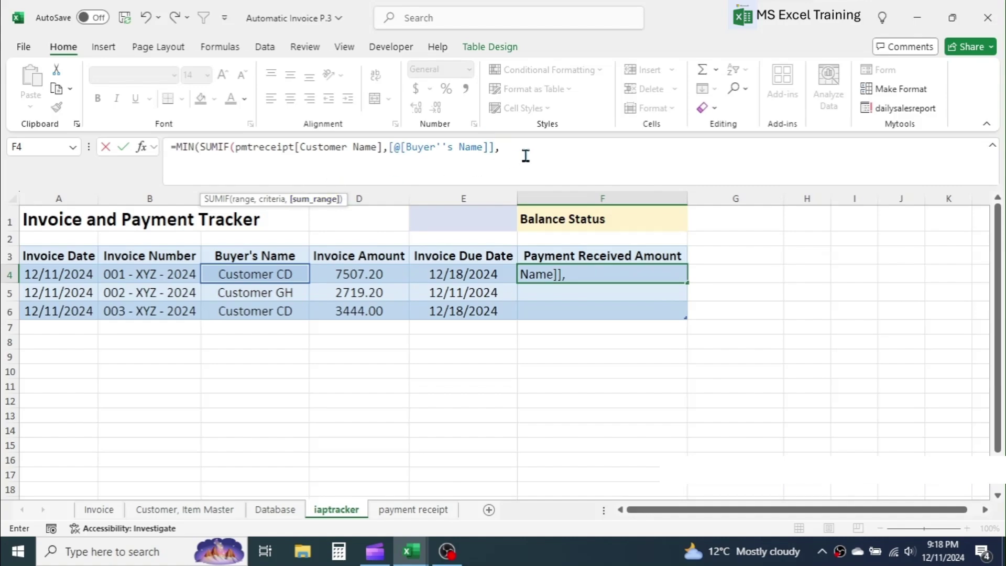
type("pmt")
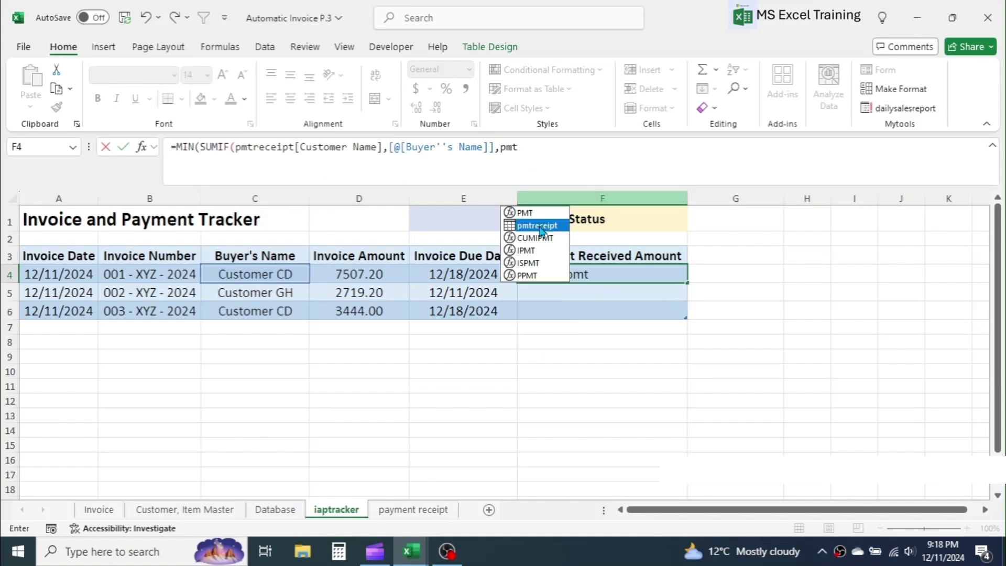
double_click(543, 225)
type("[")
double_click(616, 253)
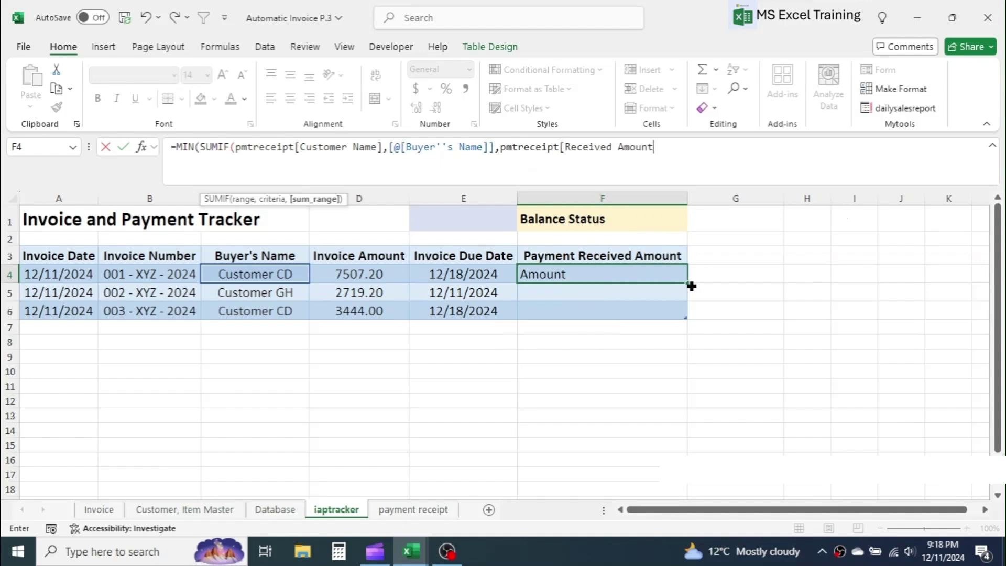
type("])")
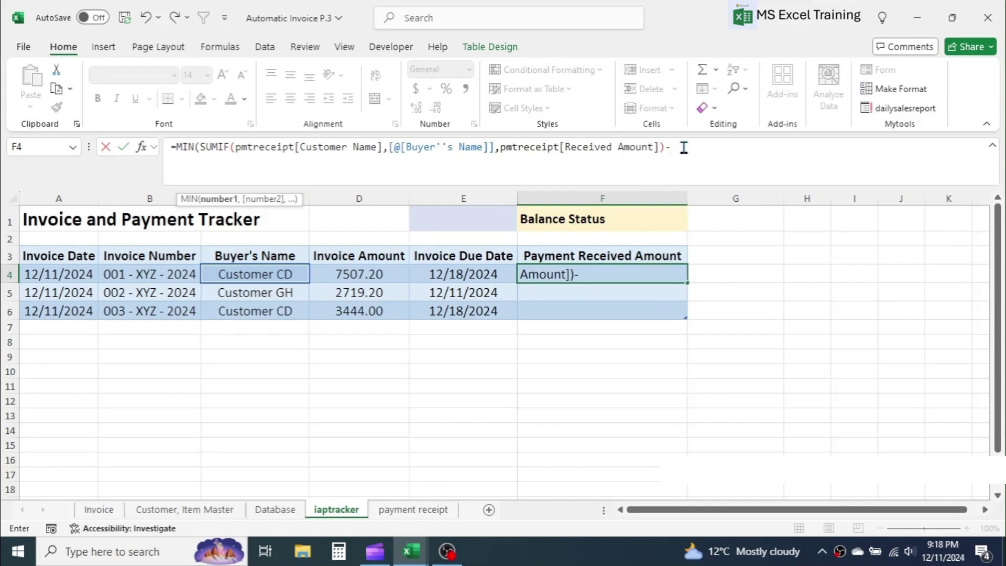
Subtract a second SUMIF whose range starts with OFFSET from the Buyer's Name header in C3, leaving rows and columns empty
type("-SUM")
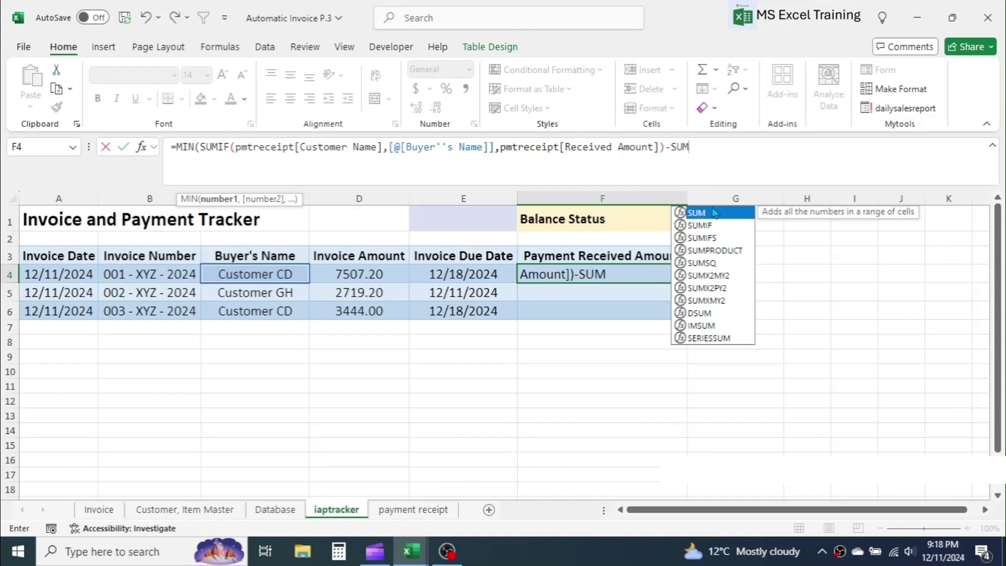
double_click(705, 225)
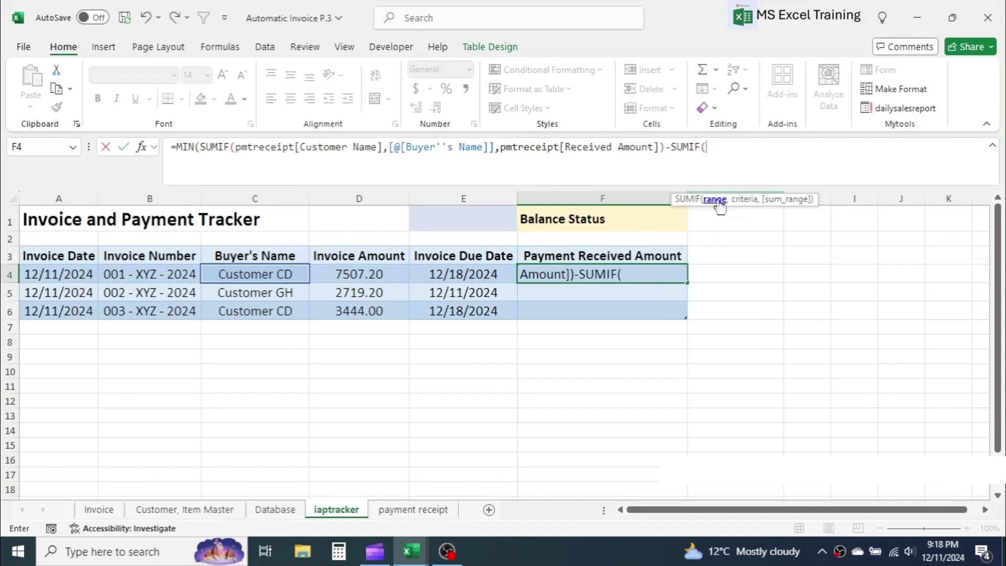
type("OFF")
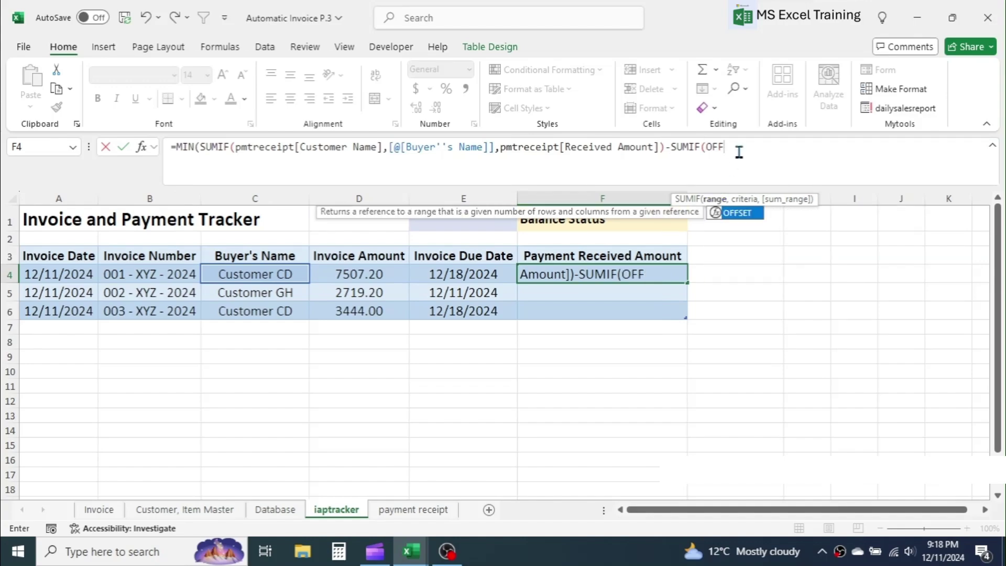
double_click(739, 214)
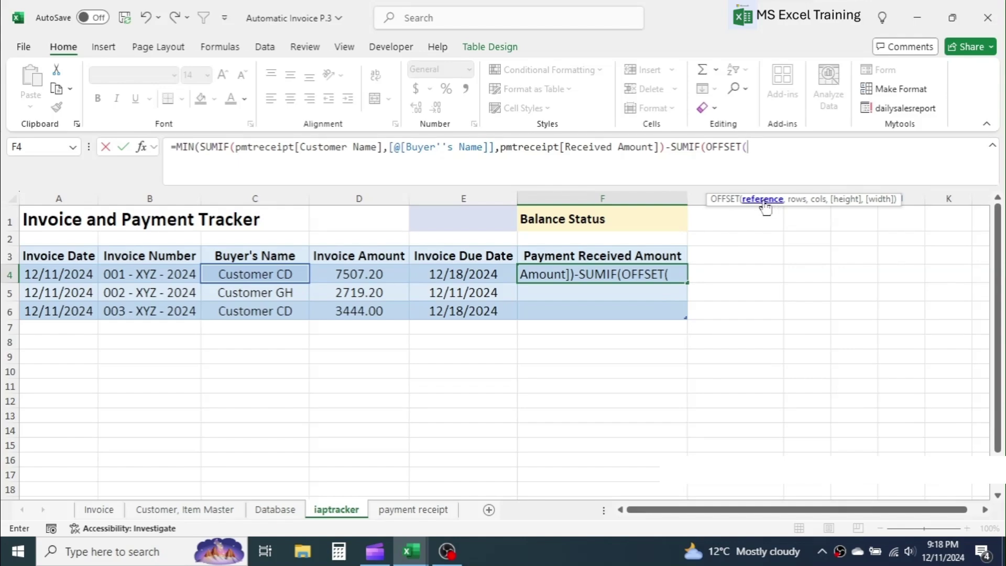
left_click(271, 256)
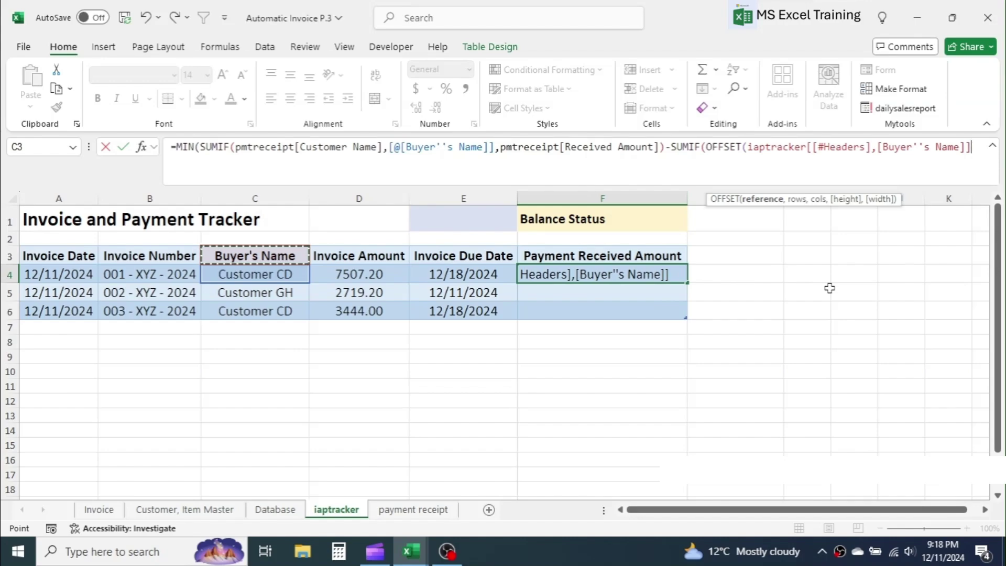
type(",,,")
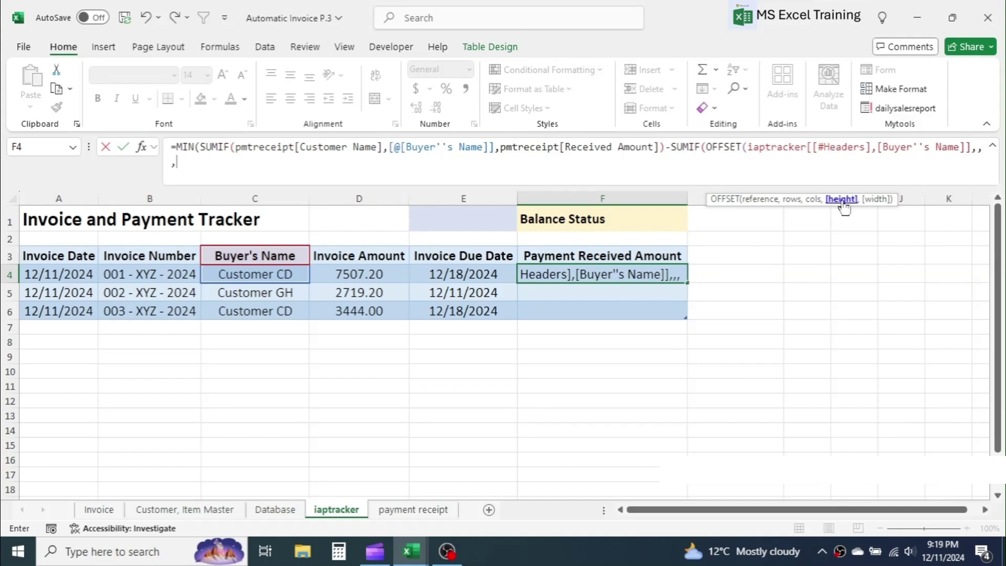
Set the OFFSET height to ROW of C4 minus ROW of the C3 header, and use [@[Buyer''s Name]] as the second SUMIF's criteria
type("ROW")
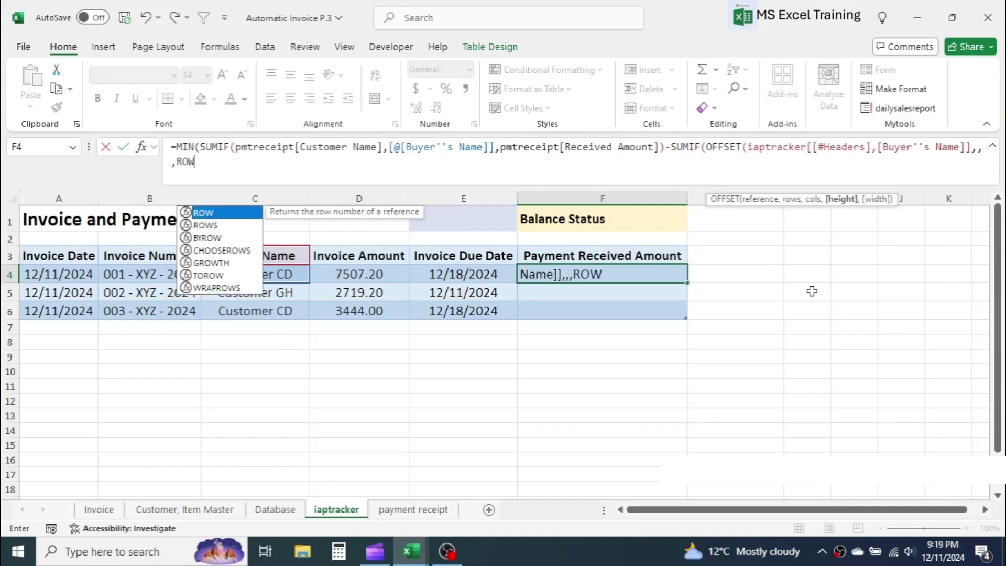
type("(")
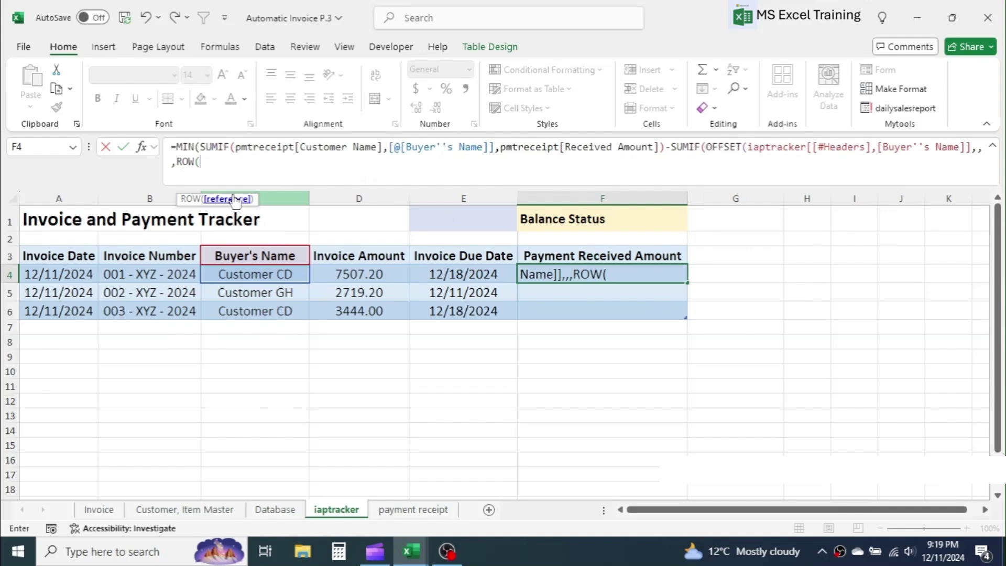
left_click(251, 272)
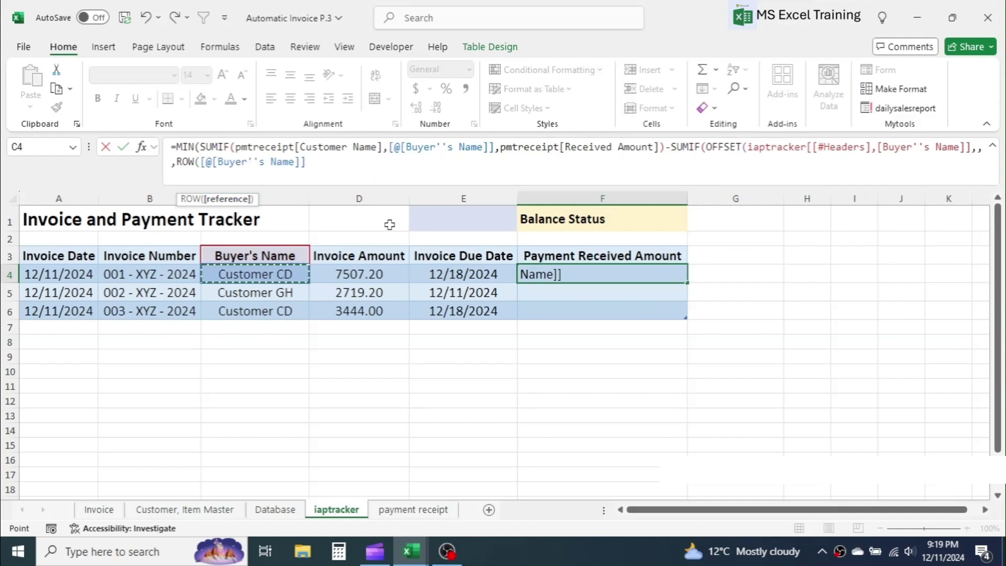
type(")")
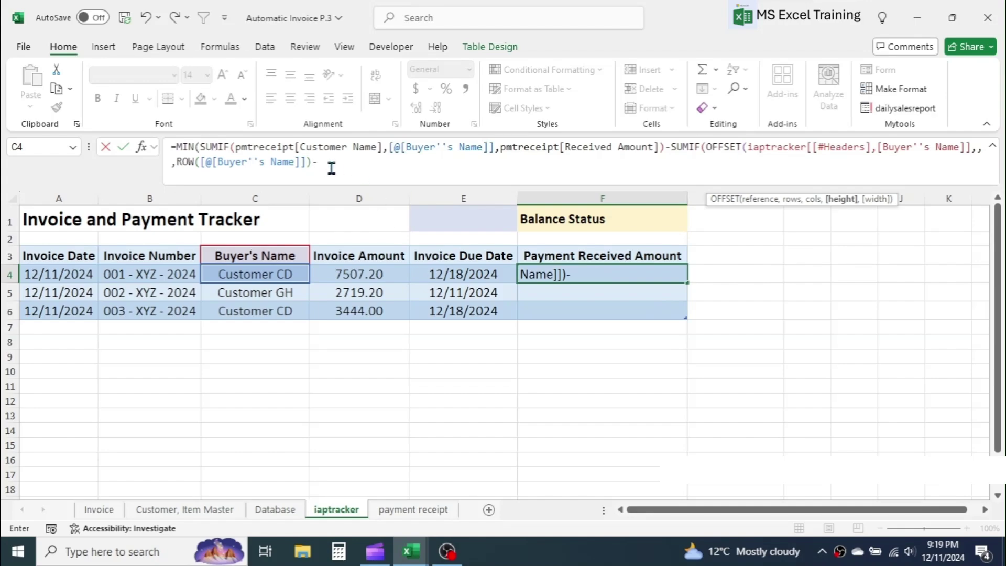
type("-ROW(")
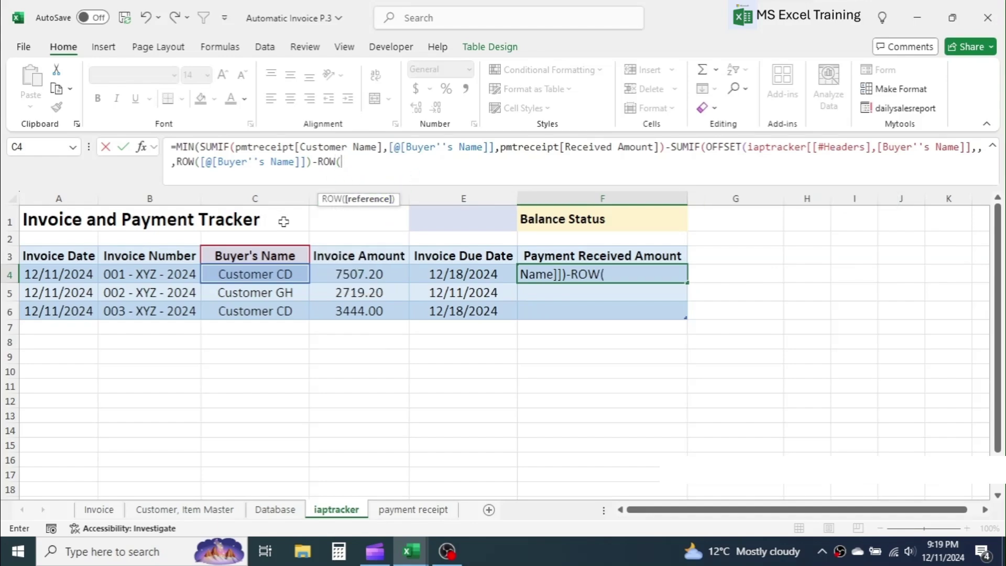
left_click(251, 255)
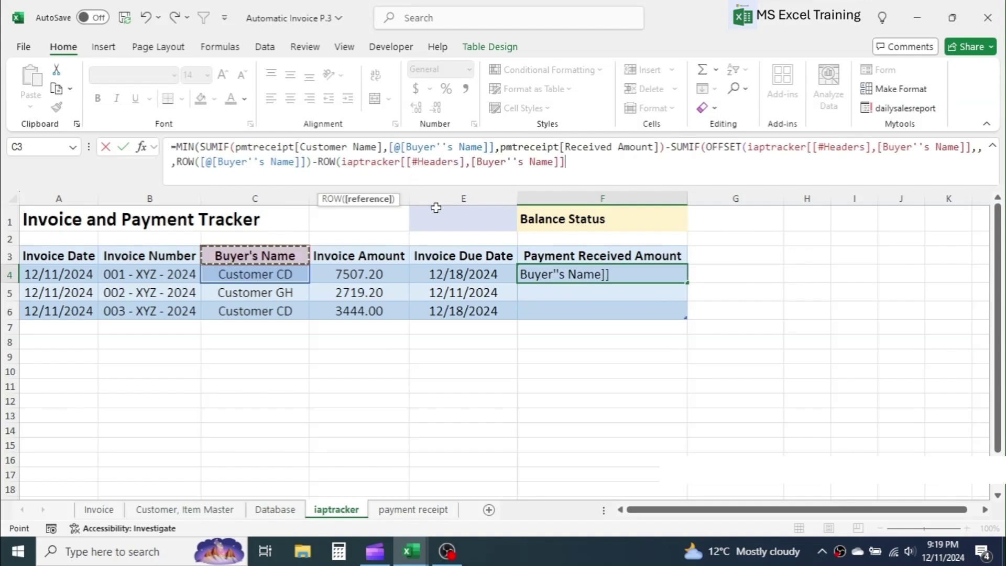
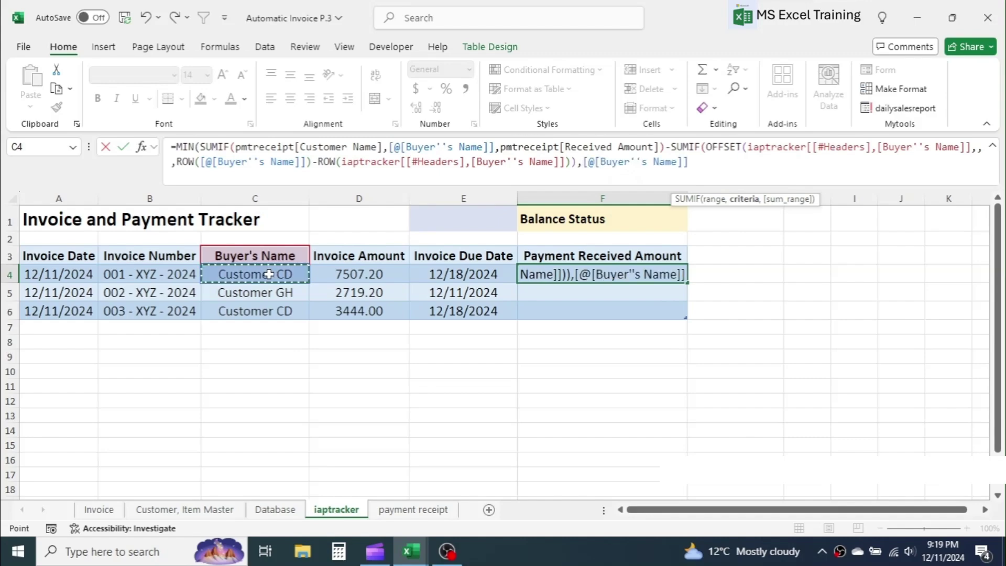
type(",")
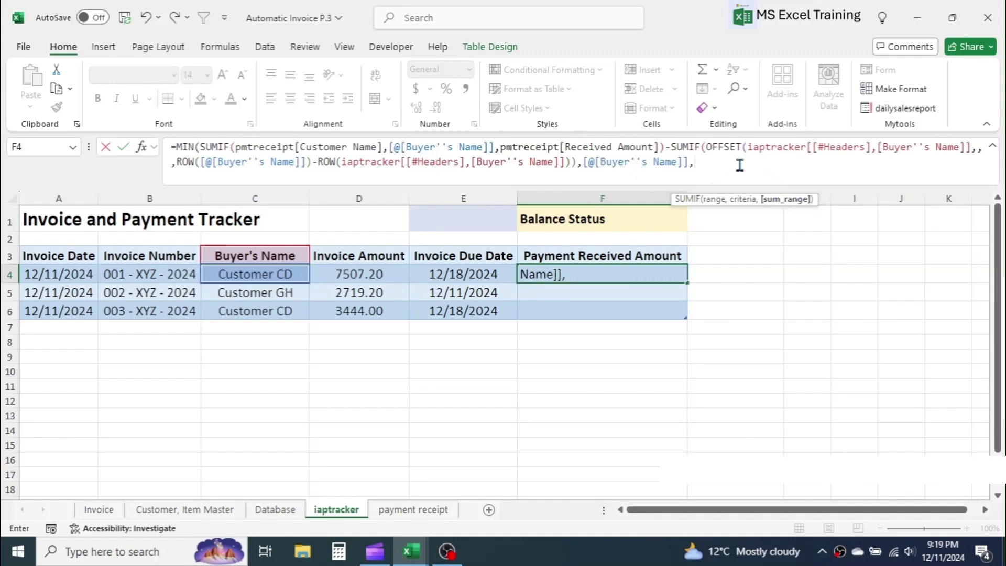
Start the second SUMIF's sum range with OFFSET from the Payment Received Amount header in F3, leaving rows and columns empty
type("OFF")
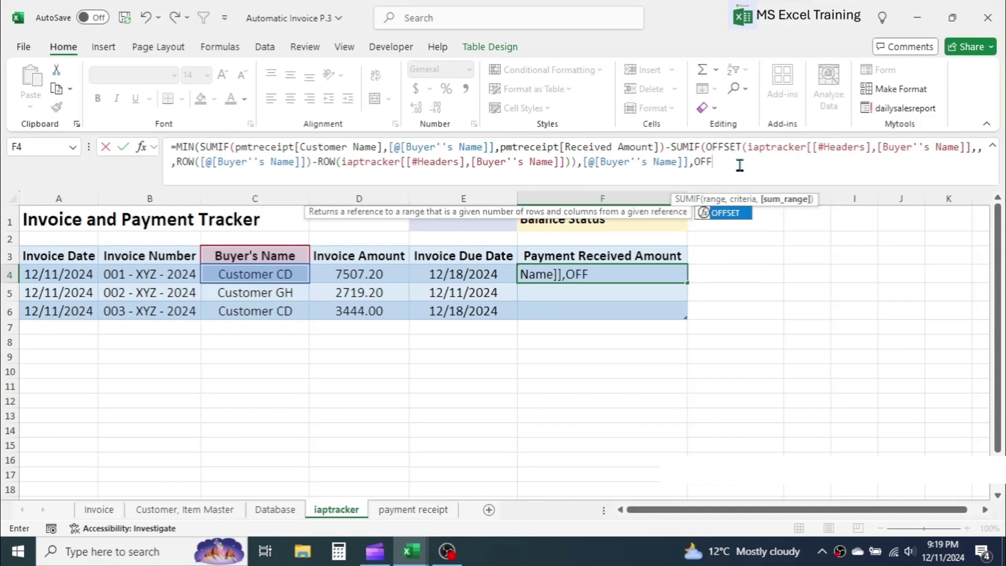
double_click(730, 212)
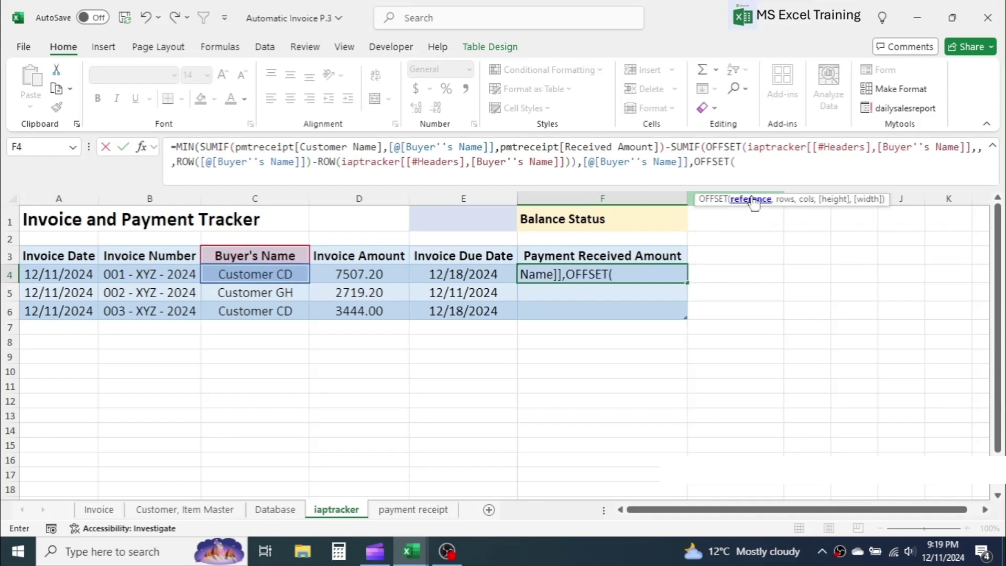
left_click(583, 255)
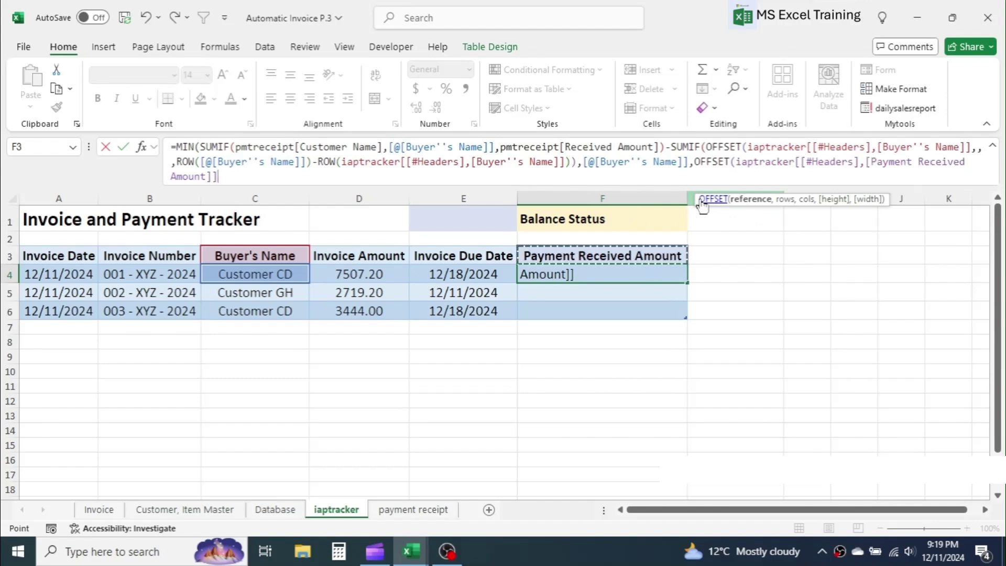
type(",")
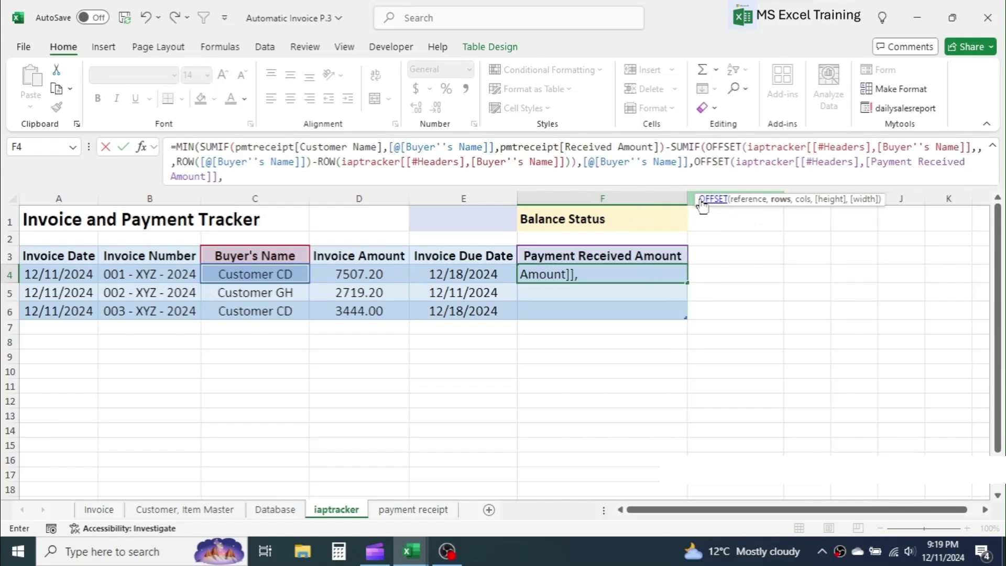
type(",,")
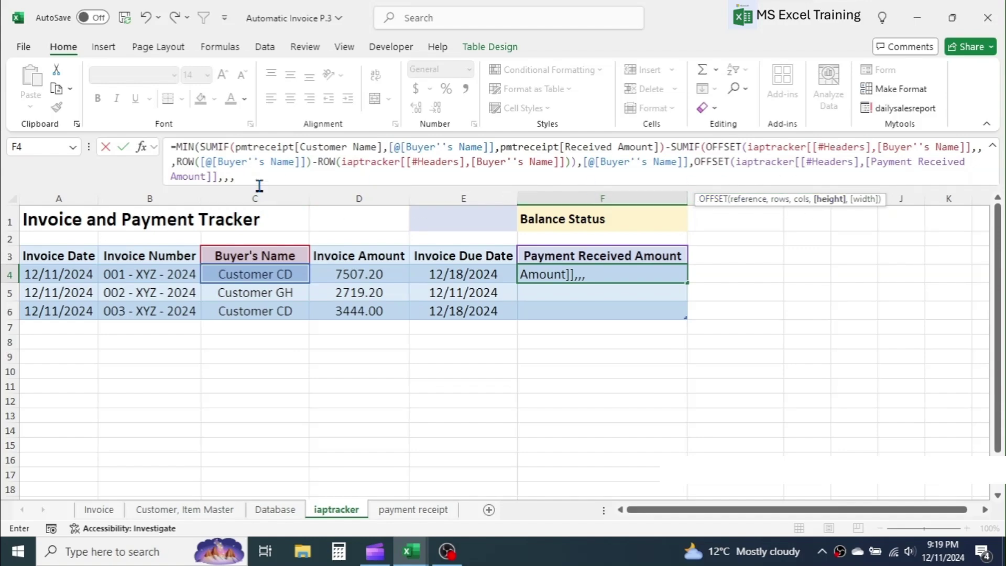
Set this OFFSET's height to ROW([@[Payment Received Amount]]) minus ROW of the F3 header, and close the OFFSET and SUMIF functions
type("ROW(")
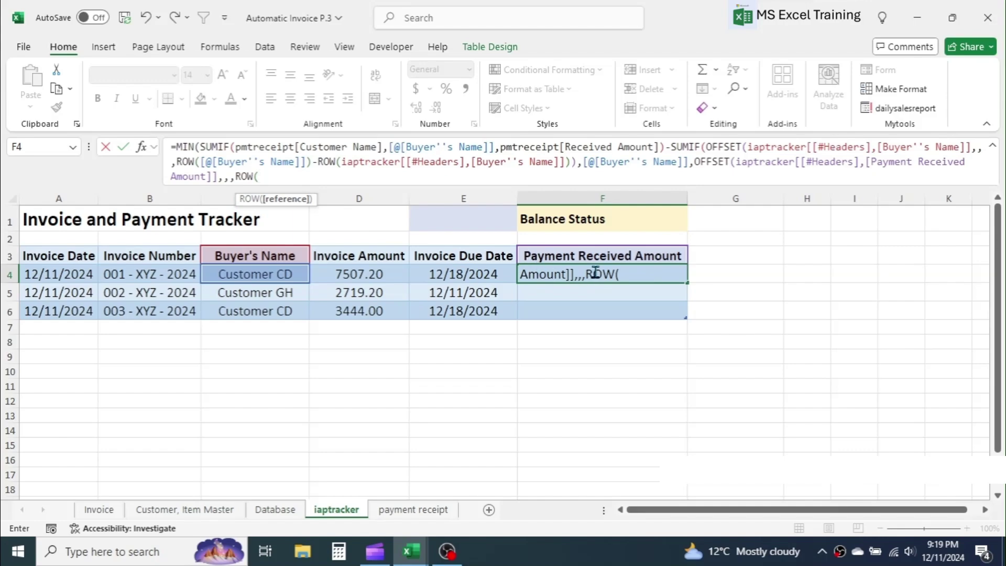
left_click(483, 273)
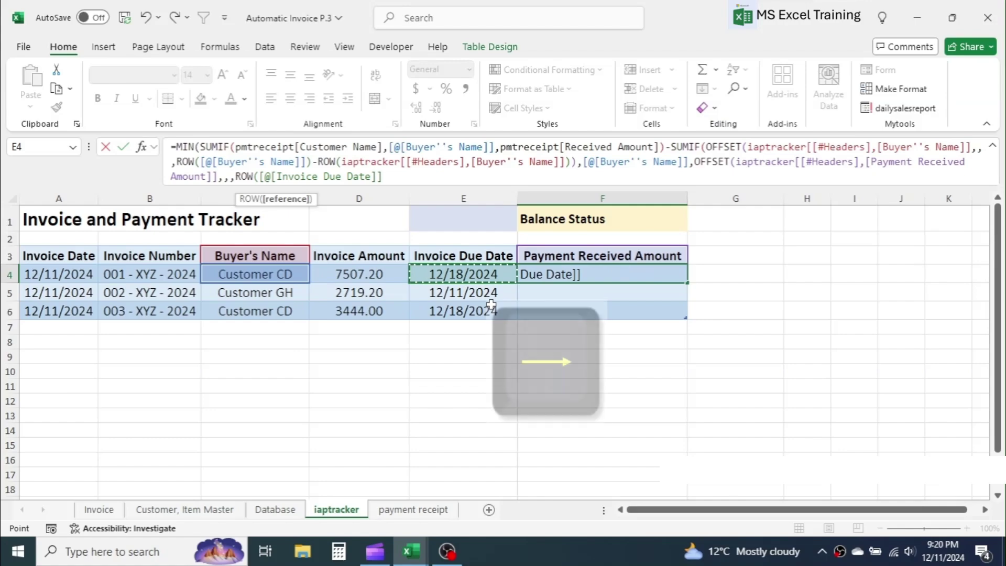
key("Right")
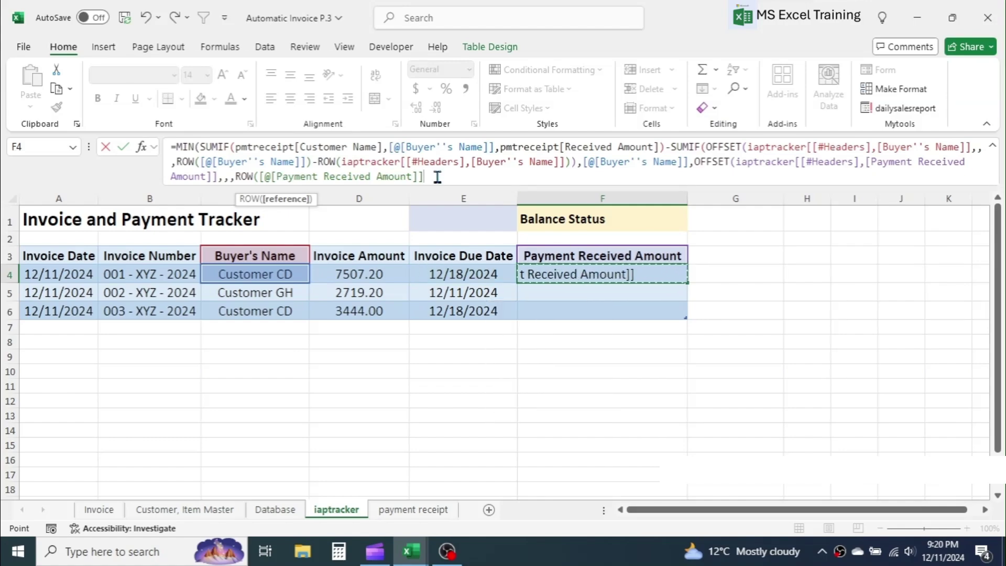
type(")")
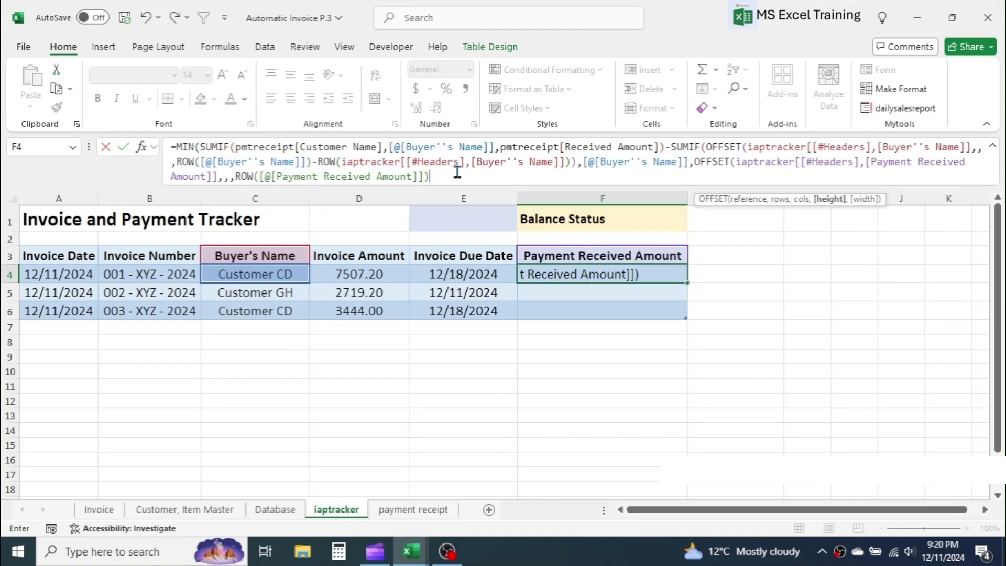
type("-ROW")
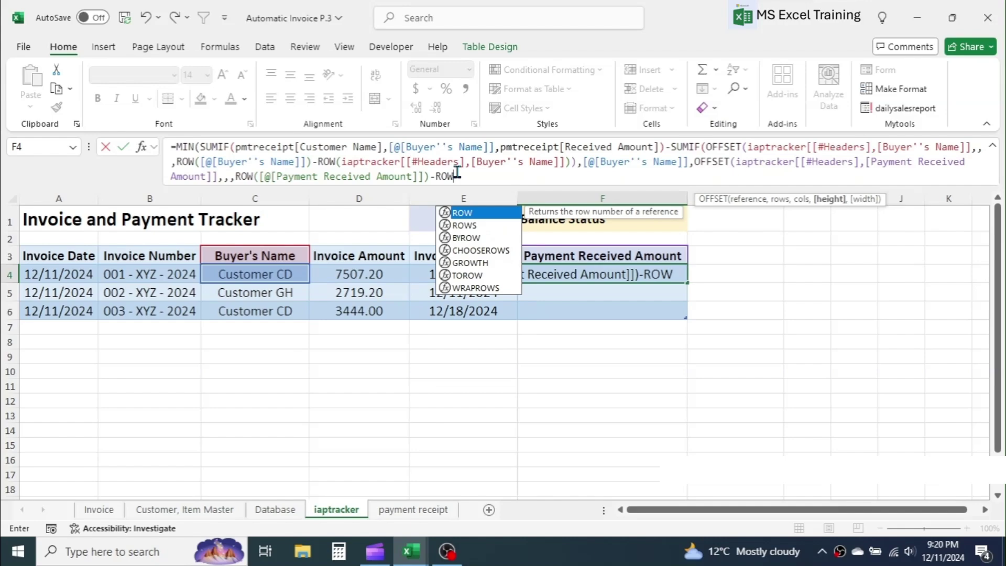
type("(")
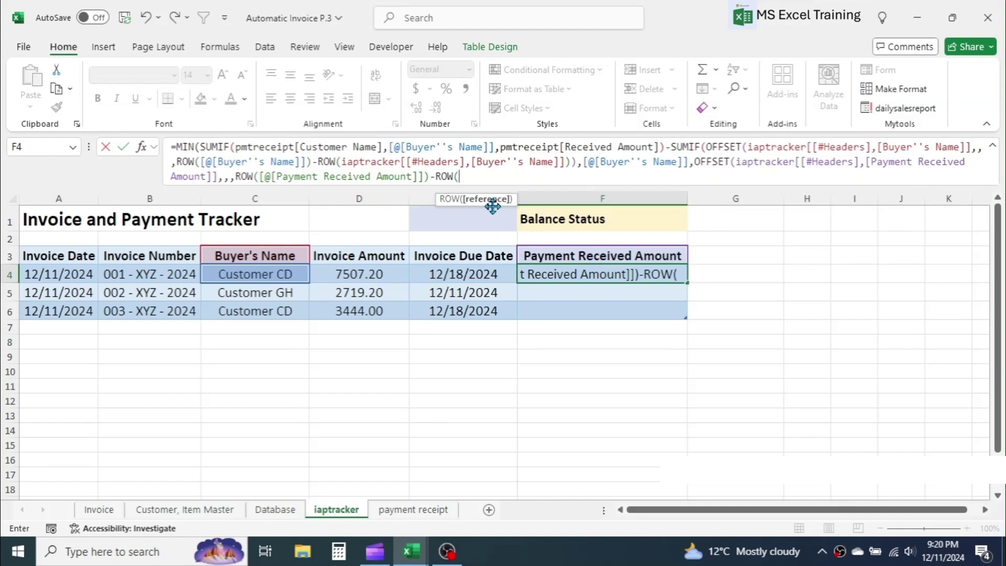
left_click(593, 251)
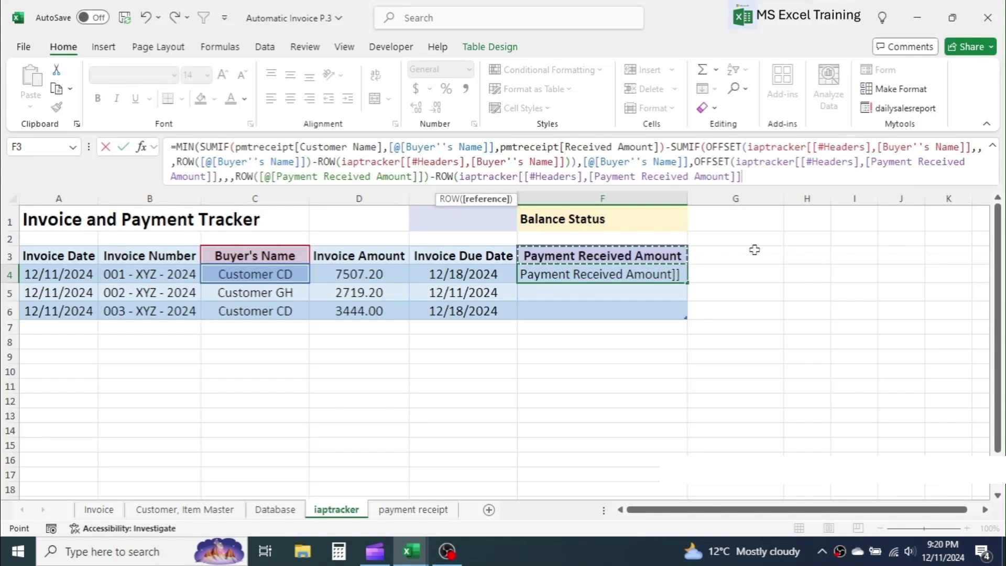
type(")")
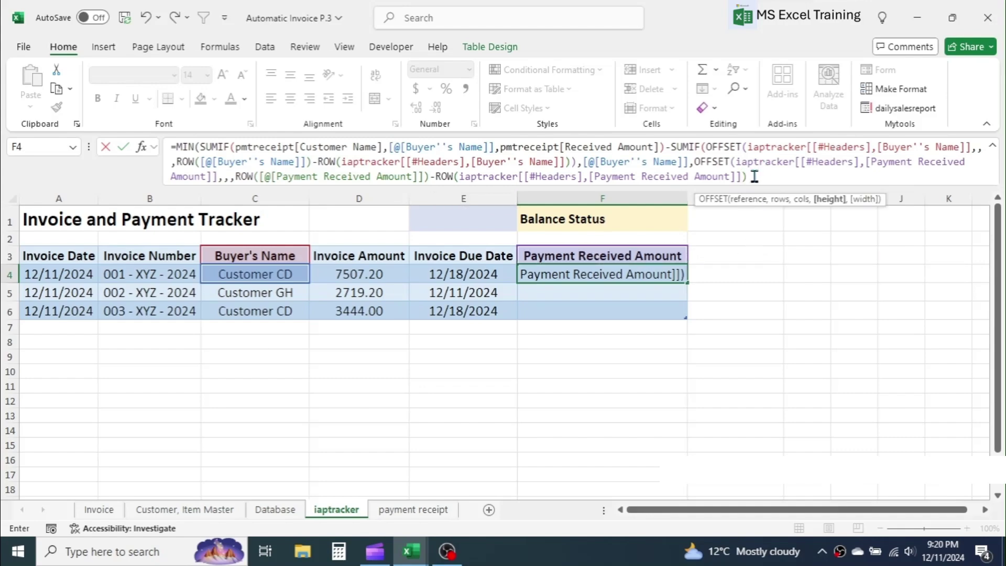
type("))")
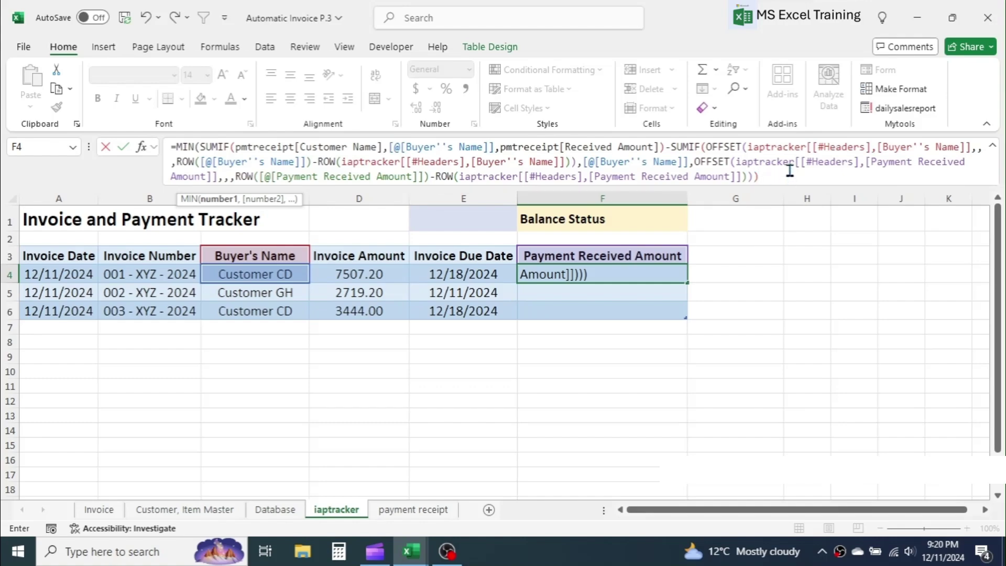
Add [@[Invoice Amount]] from D4 as MIN's second argument, close the function and enter the formula
type(",")
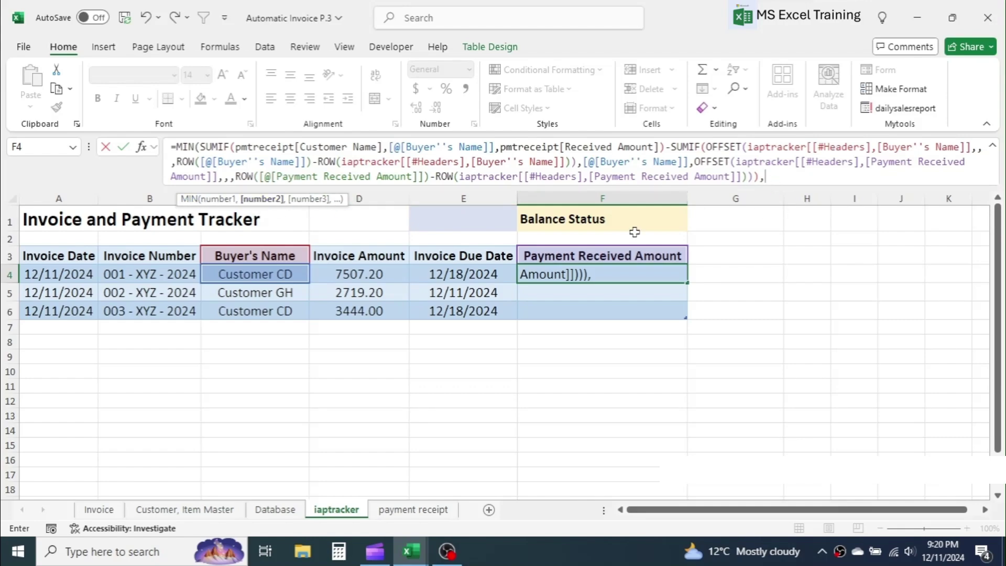
left_click(368, 273)
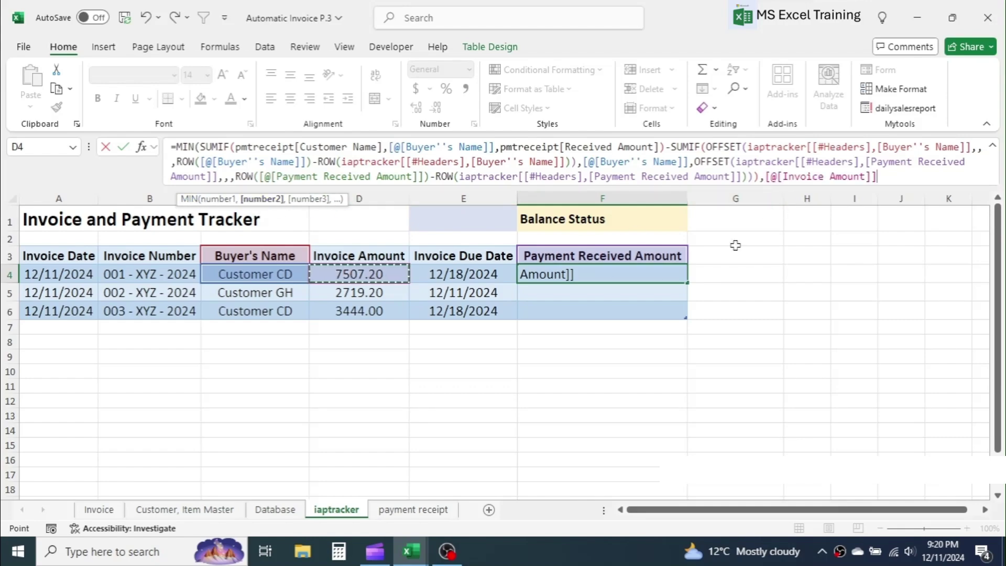
type(")")
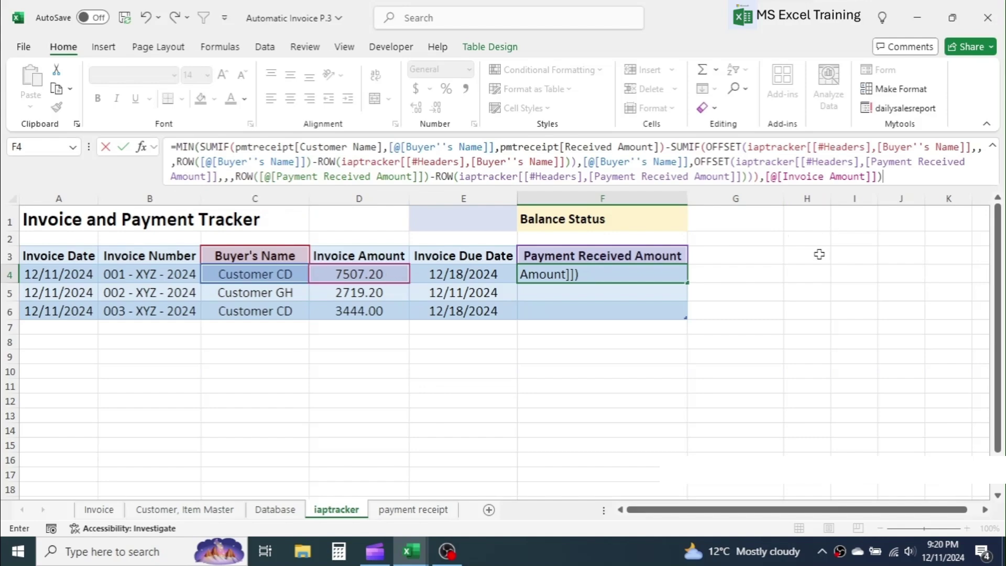
key("Return")
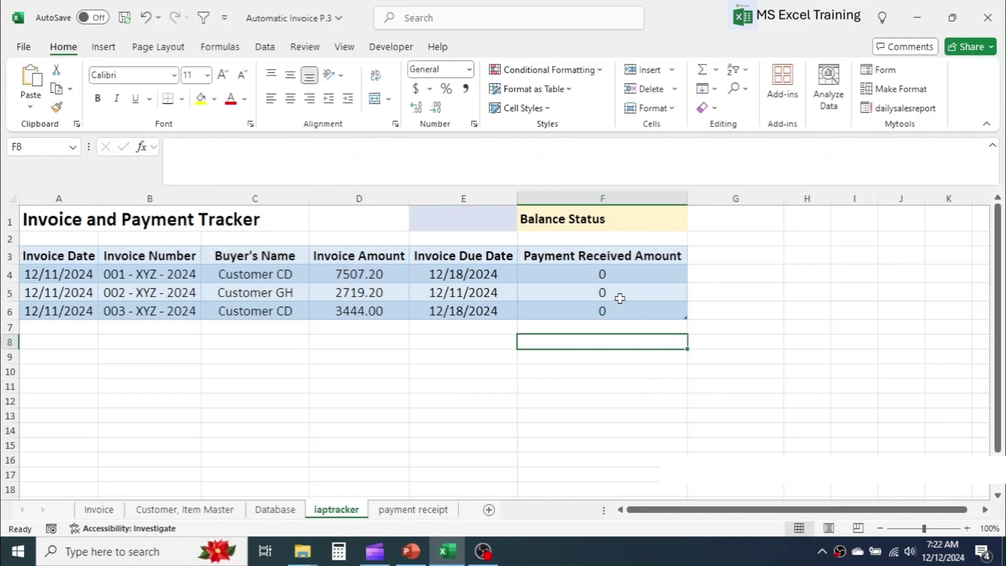
Check the Payment Received Amount results in F4:F6 and open the payment receipt sheet
left_click_drag(625, 277, 622, 310)
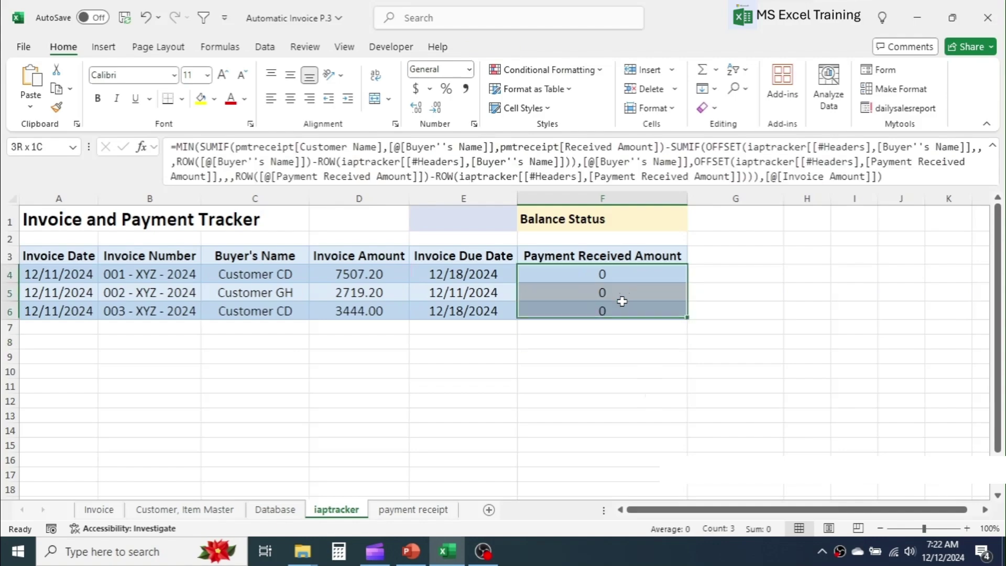
left_click(600, 354)
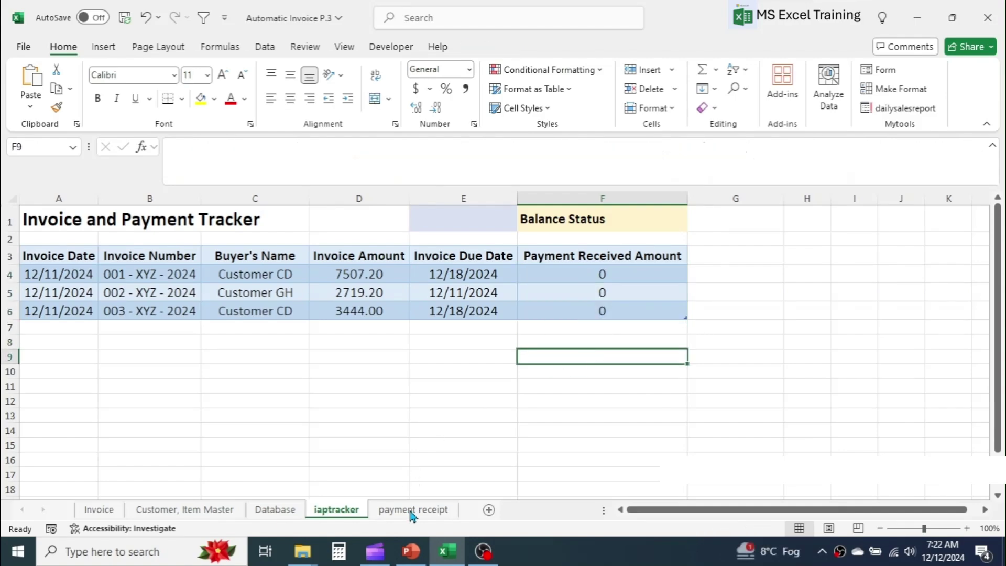
left_click(412, 511)
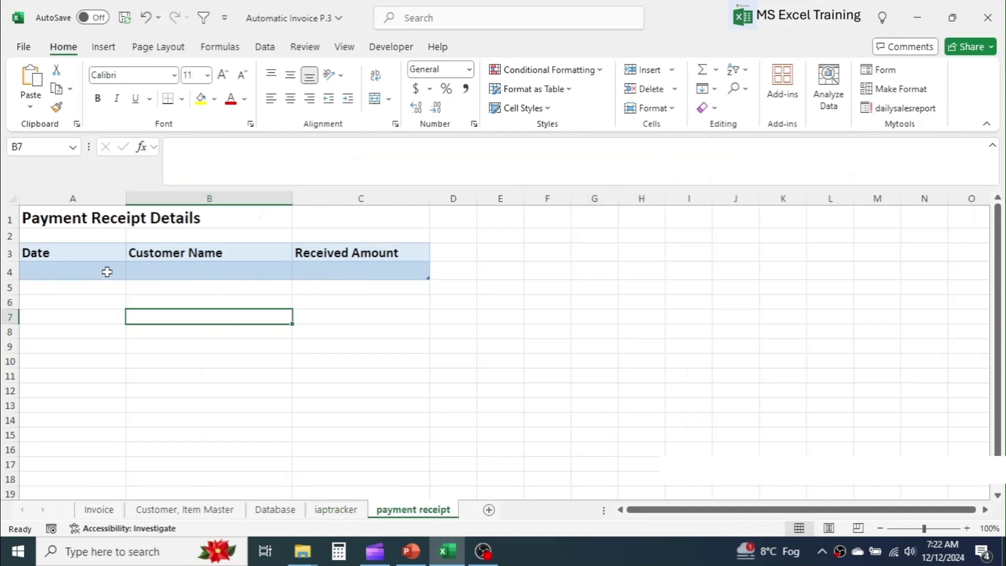
Check the Customer CD invoice in iaptracker and enter the date 12/12/2024 in A4 of the payment receipt table
left_click(347, 511)
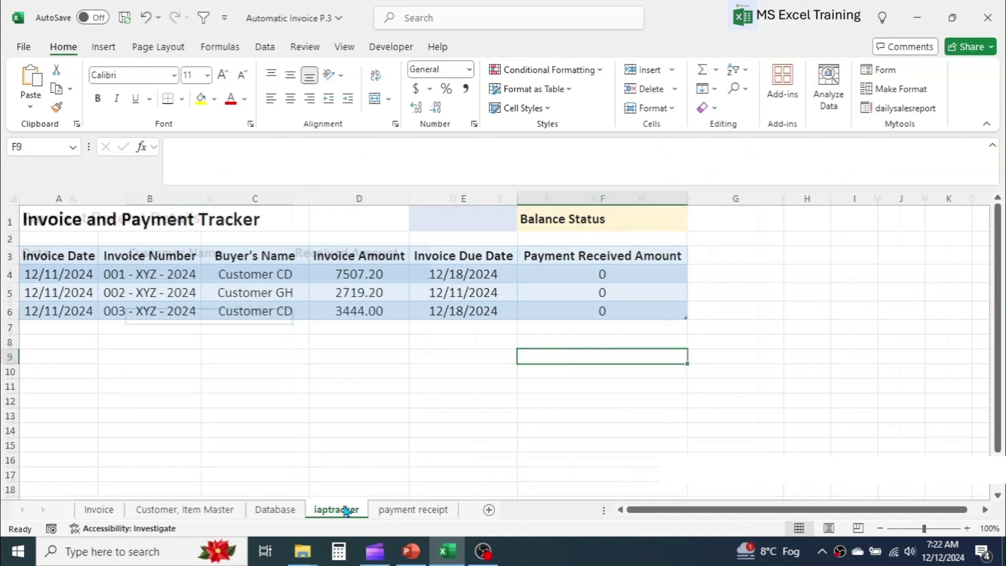
left_click(278, 277)
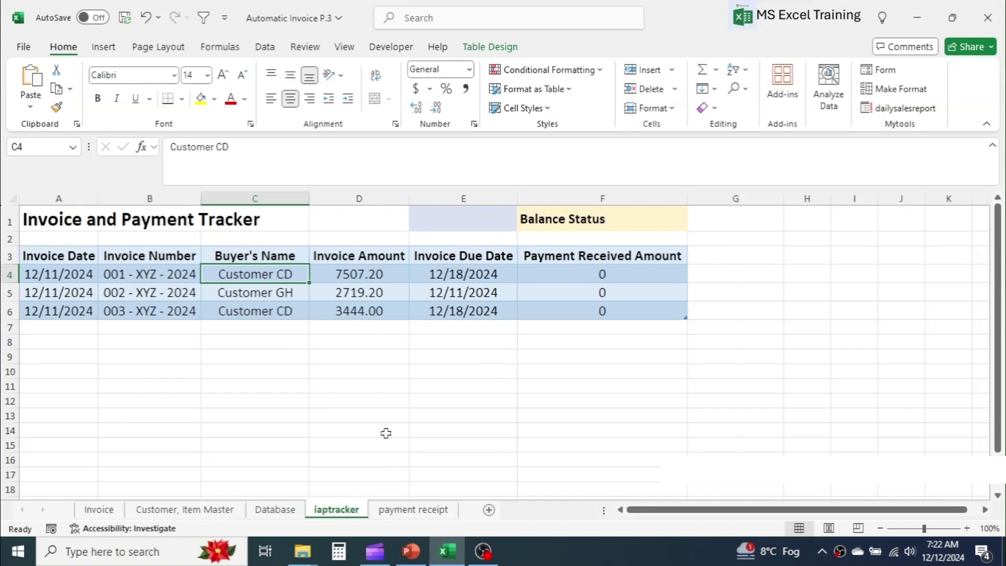
left_click(419, 511)
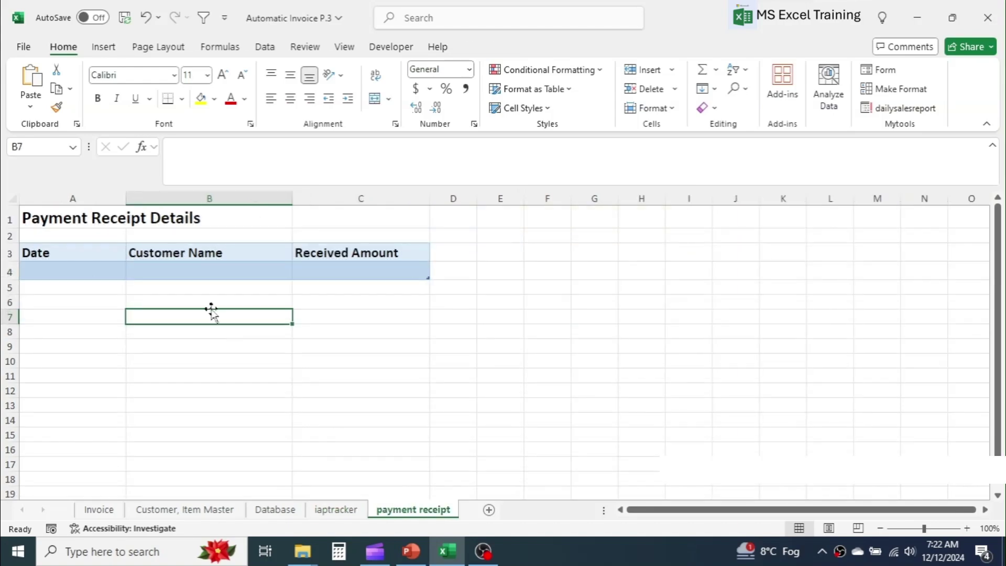
left_click(92, 272)
key("ctrl+semicolon")
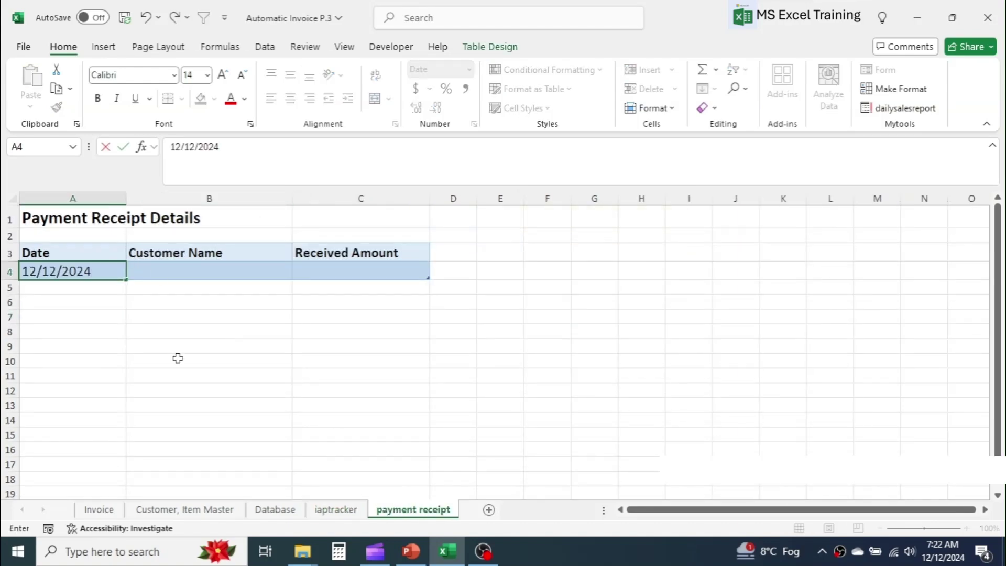
key("Return")
Add list data validation with the source =customername to the Customer Name cell B4
left_click(201, 271)
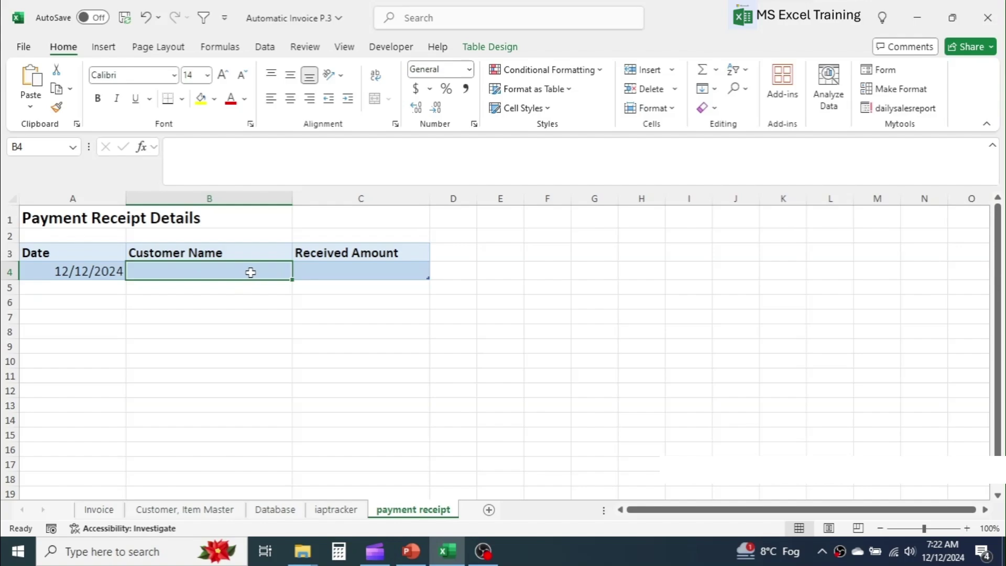
left_click(265, 46)
left_click(781, 108)
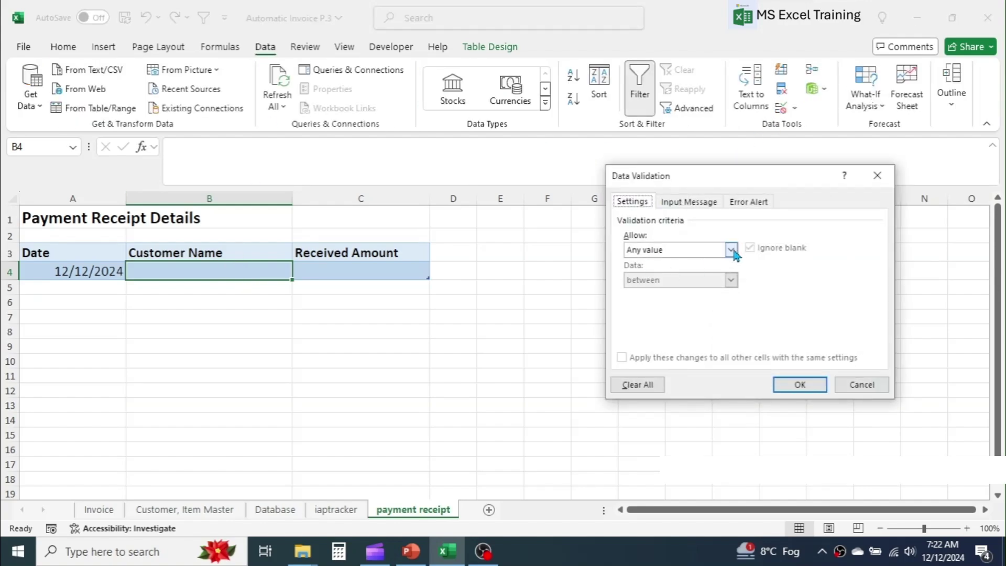
left_click(731, 250)
left_click(642, 292)
left_click(645, 310)
type("=cust")
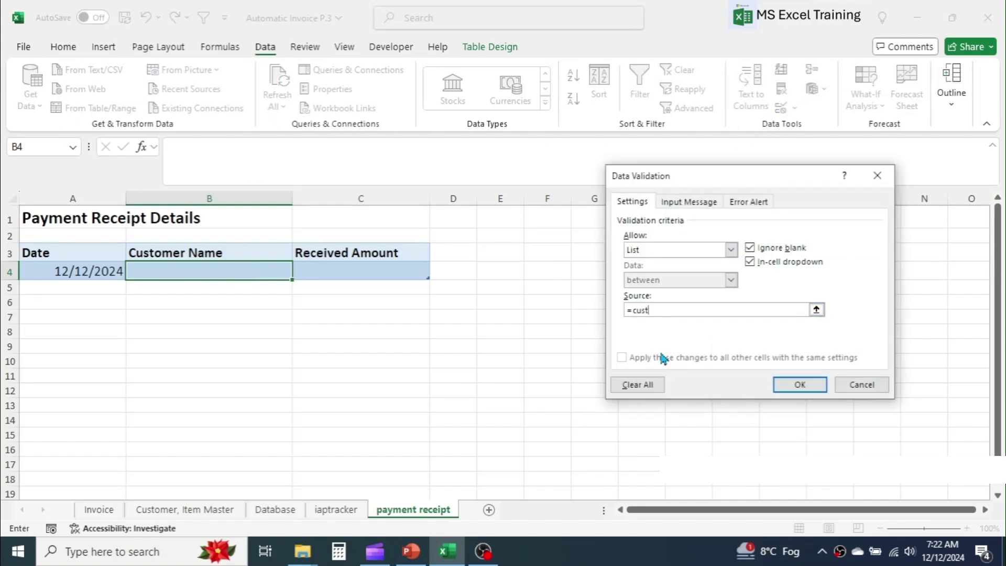
type("omername")
key("Return")
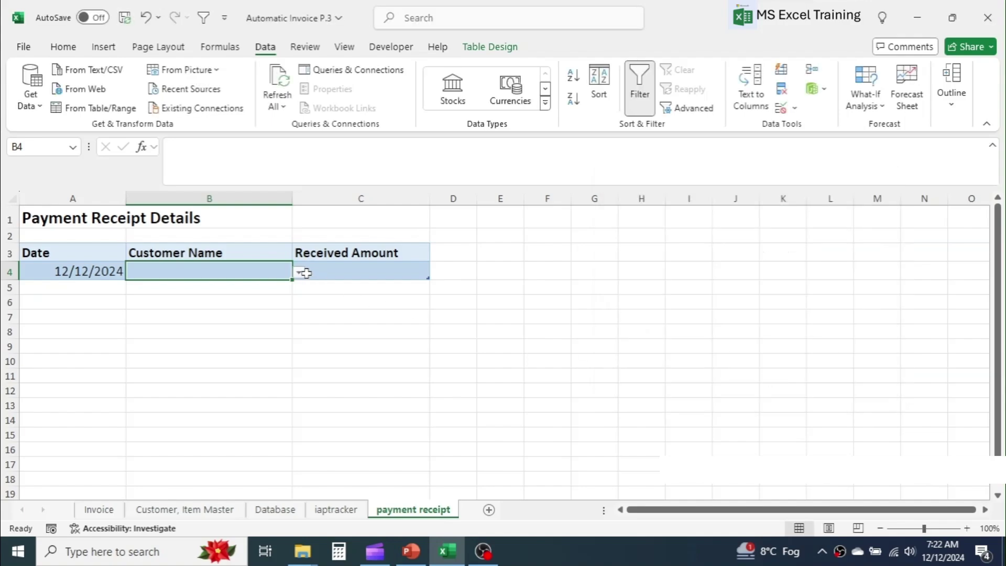
Choose Customer CD as the customer name in B4 and enter 8000 as the received amount in C4
left_click(301, 272)
left_click(157, 299)
key("Tab")
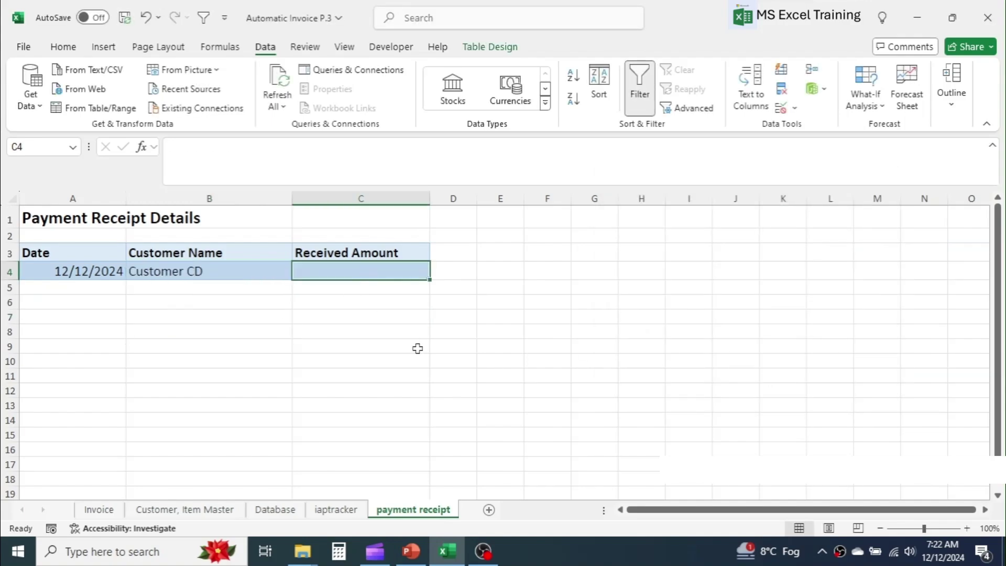
type("8000")
key("Return")
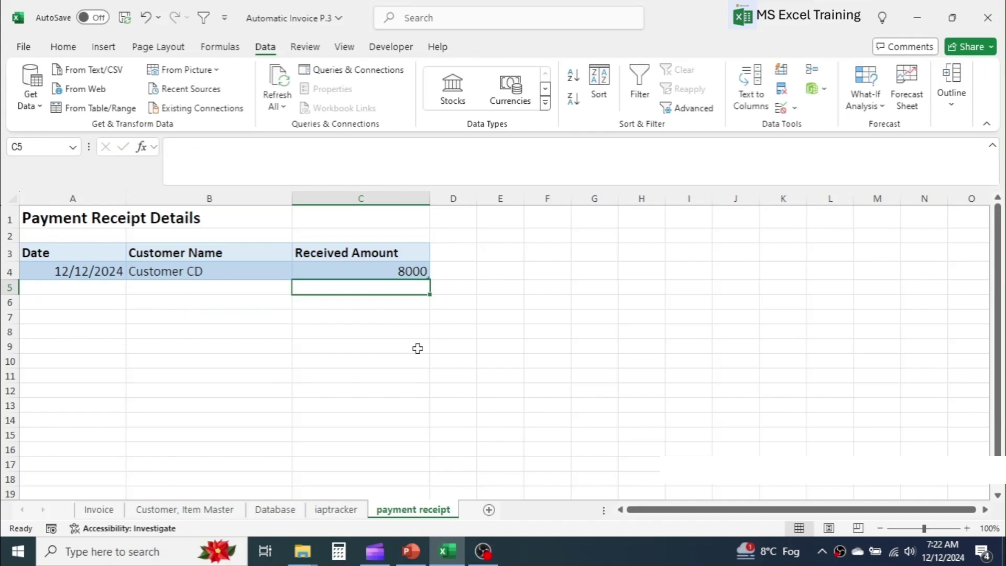
Examine how the received payment is allocated across the Customer CD invoices in iaptracker, comparing Invoice Amount with Payment Received Amount
left_click(335, 509)
left_click(527, 368)
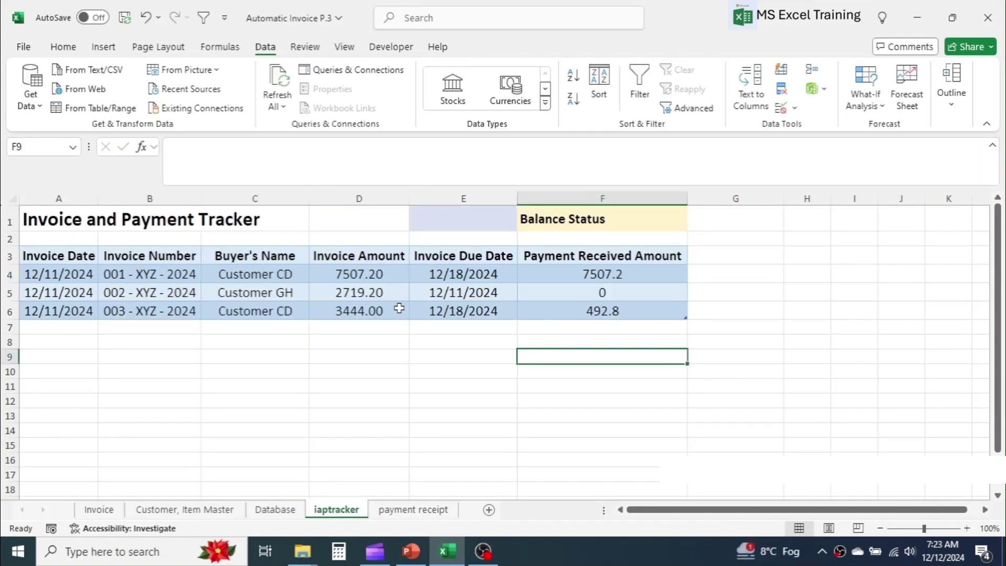
left_click(608, 274)
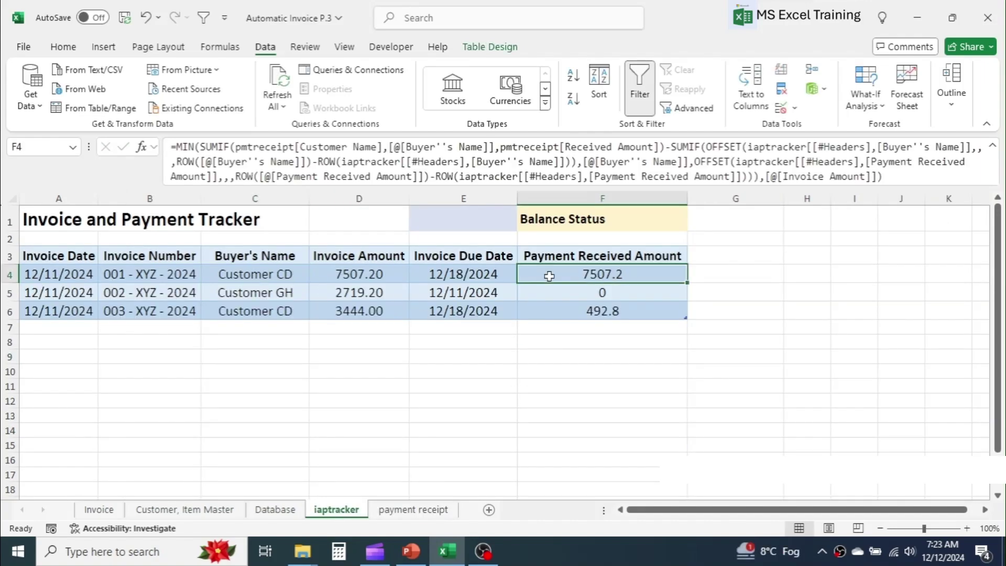
left_click(365, 273)
left_click(582, 274)
left_click(329, 277)
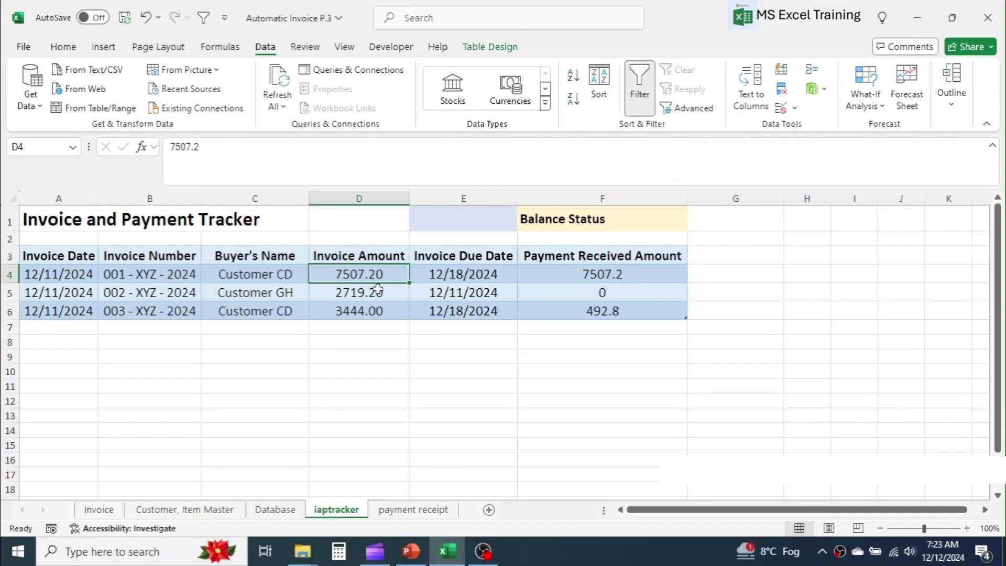
left_click(591, 311)
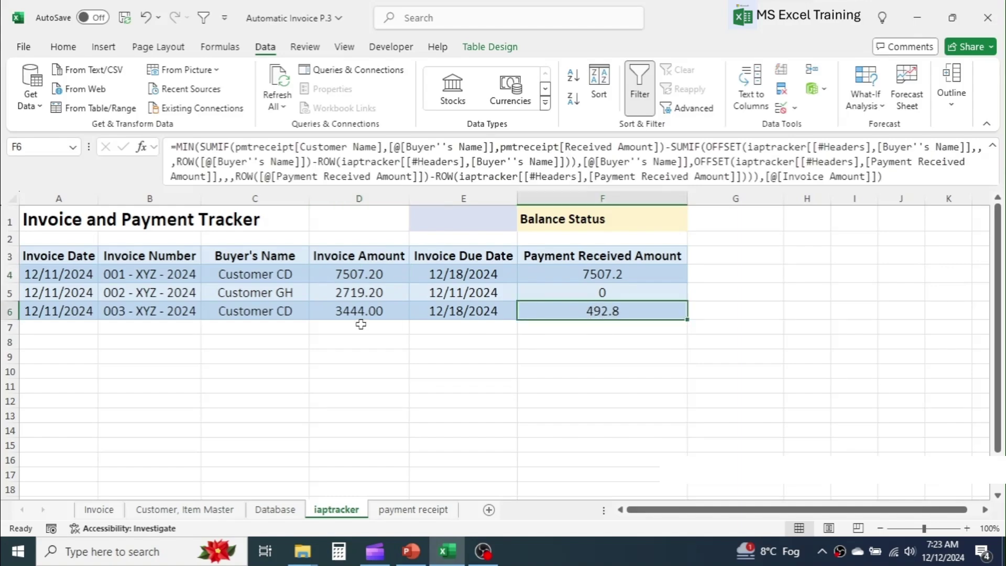
left_click(336, 313)
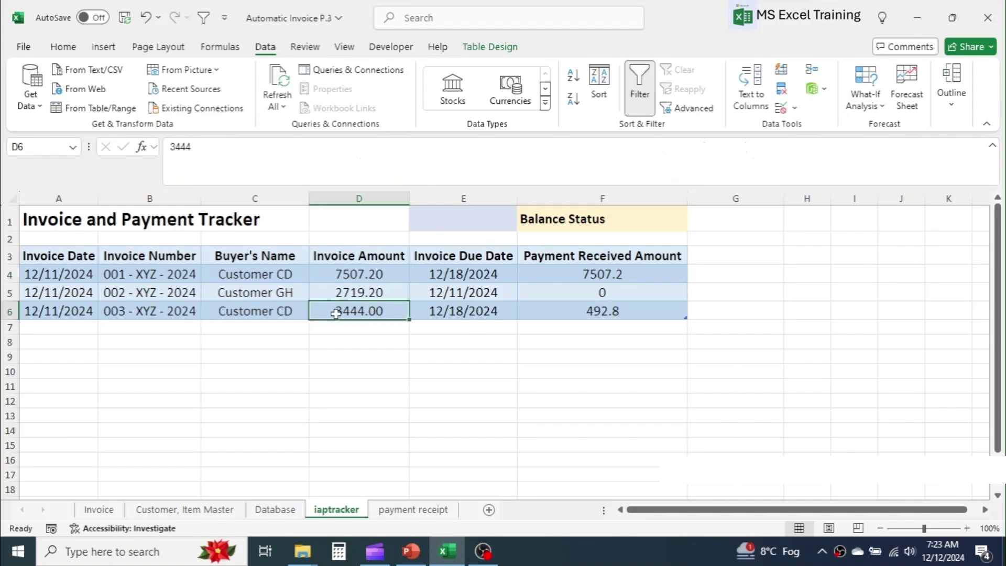
left_click(263, 314)
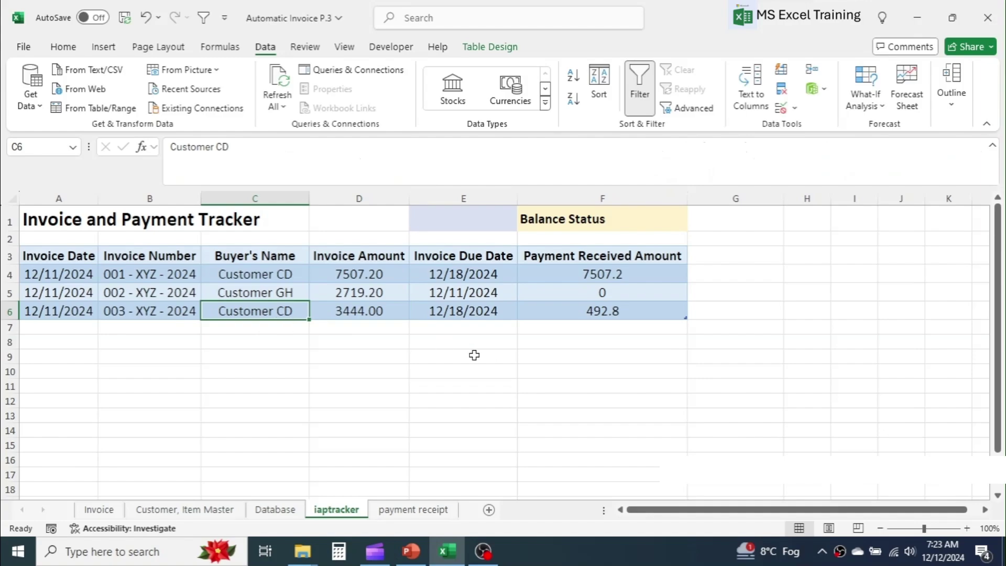
left_click(475, 355)
Choose Customer CD in cell E1, beside the Balance Status label
left_click(577, 222)
left_click(506, 222)
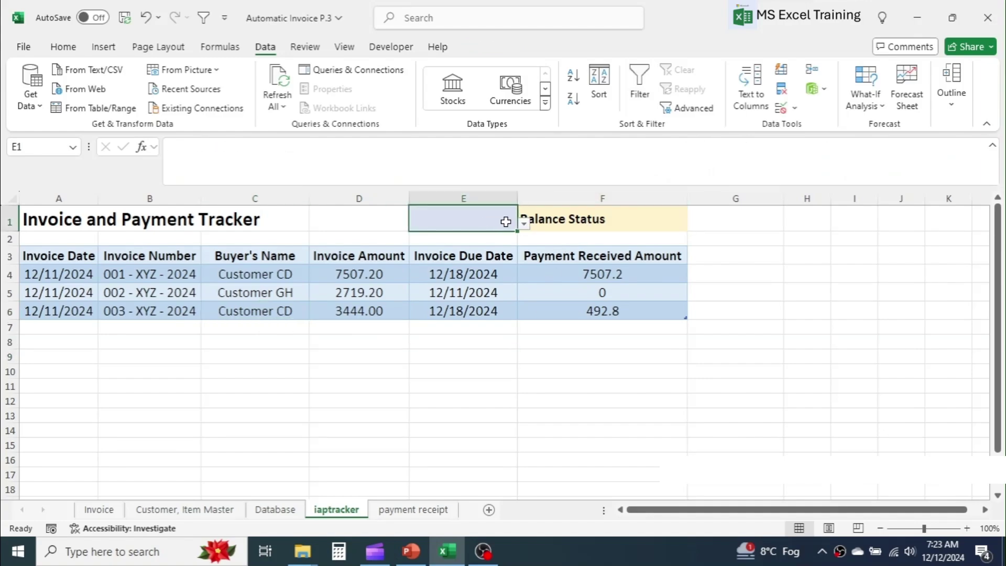
left_click(524, 224)
left_click(439, 250)
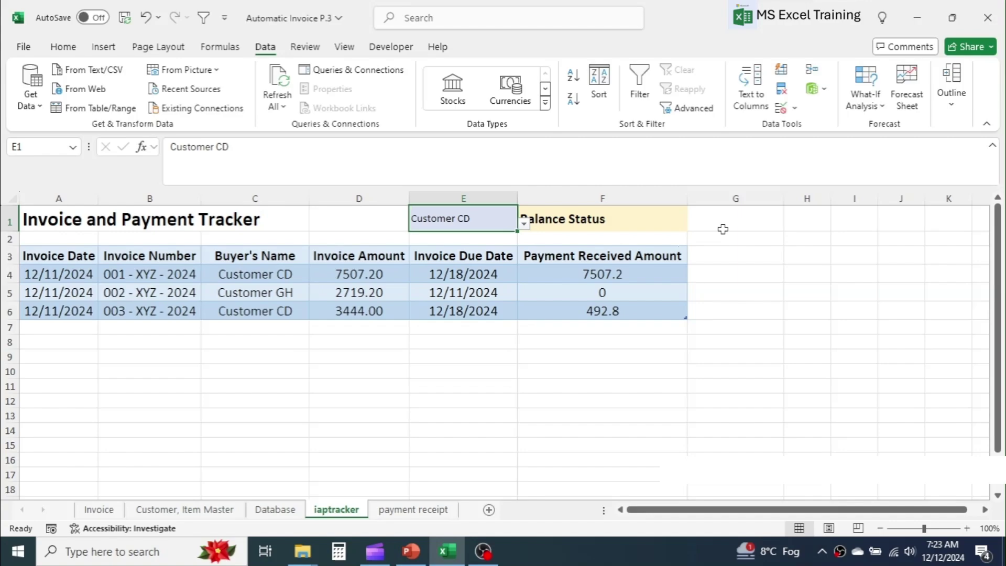
Format the customer name in E1 as bold at font size 14
left_click(711, 217)
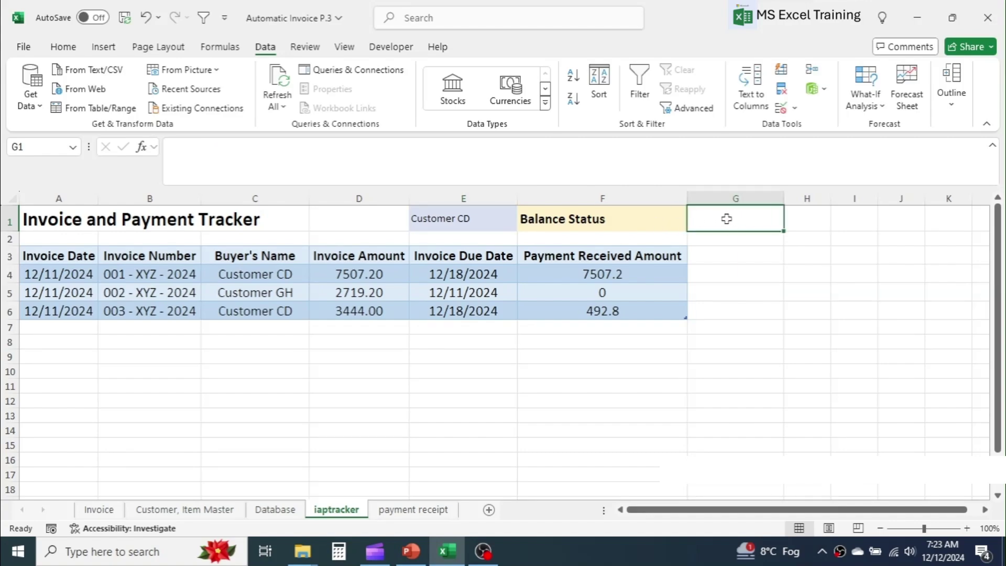
left_click(483, 218)
left_click(63, 47)
left_click(222, 74)
left_click(223, 75)
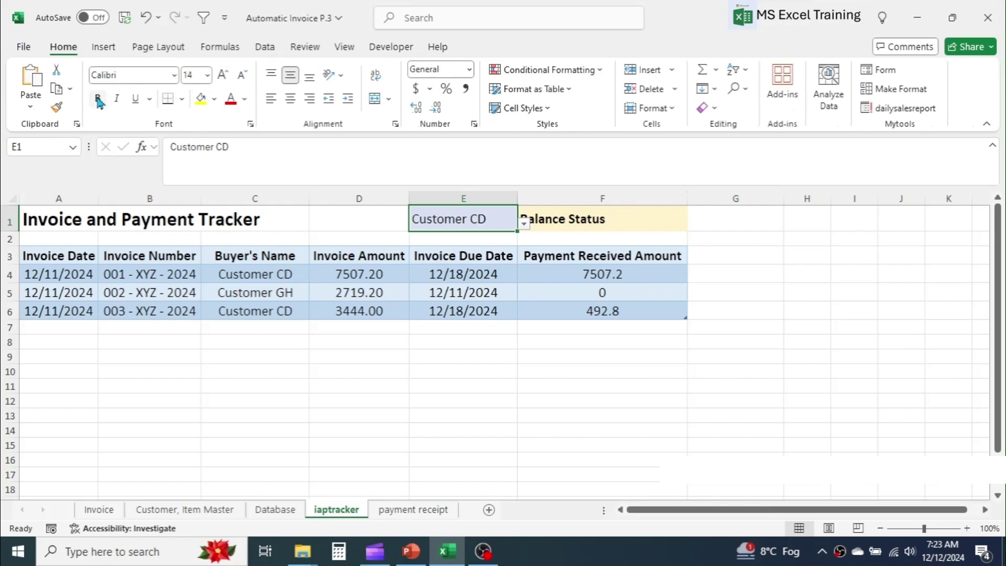
left_click(98, 100)
Fill cell G1 with the same light lavender-blue shade as E1
key("Right")
key("Right")
left_click(213, 99)
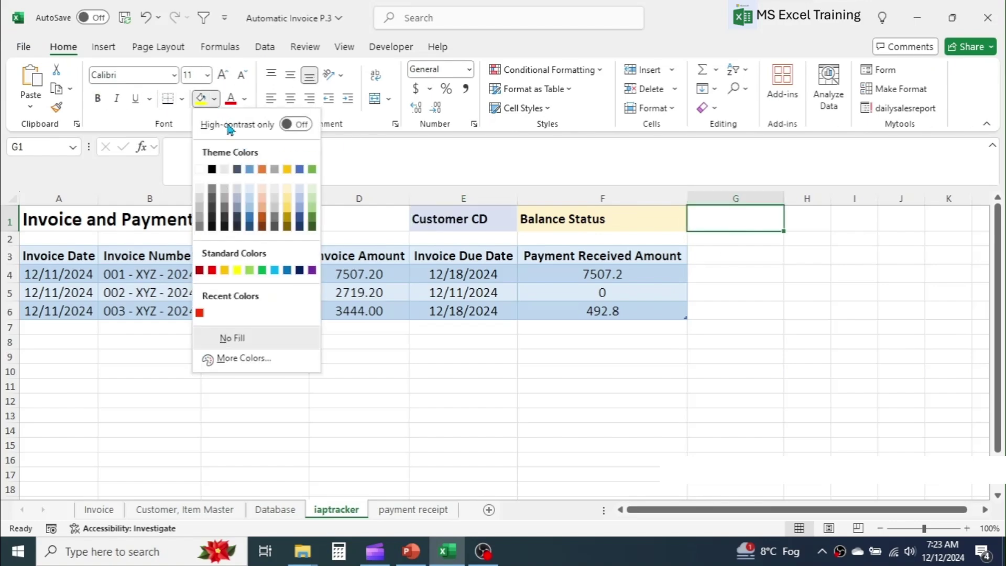
left_click(297, 186)
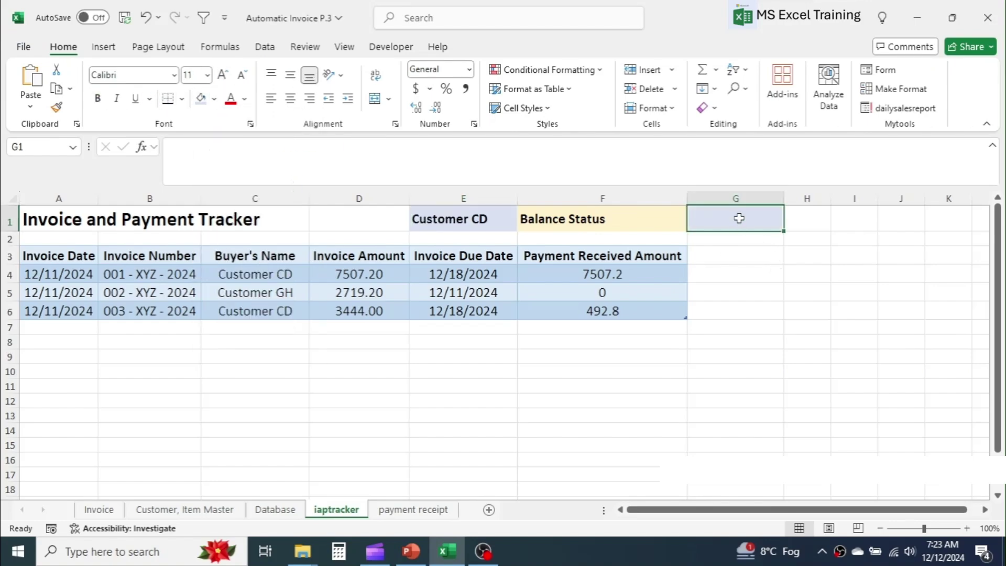
Start a SUMIF formula in G1 with pmtreceipt[Customer Name] as the range and E1 as the criteria
type("=SUMIF")
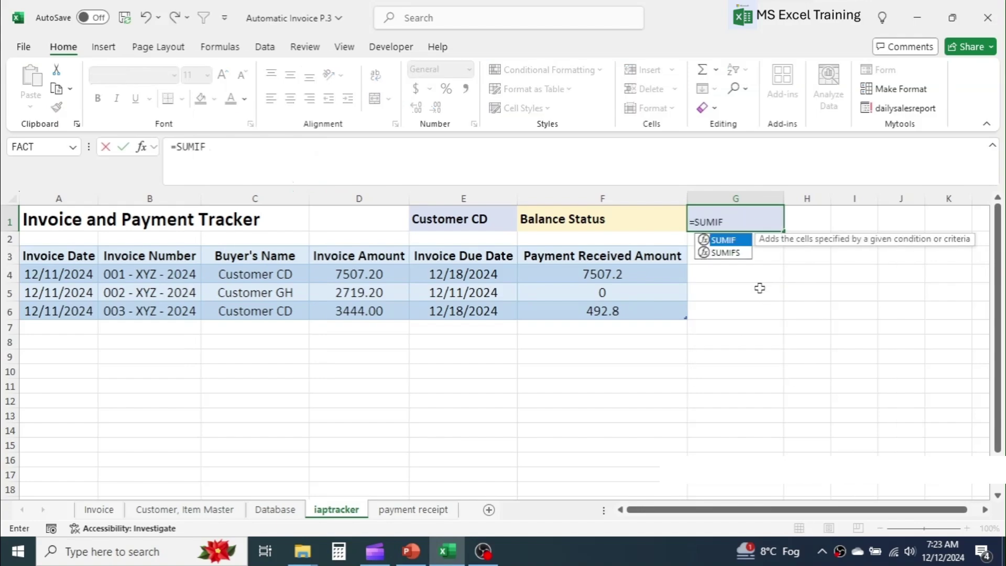
type("(")
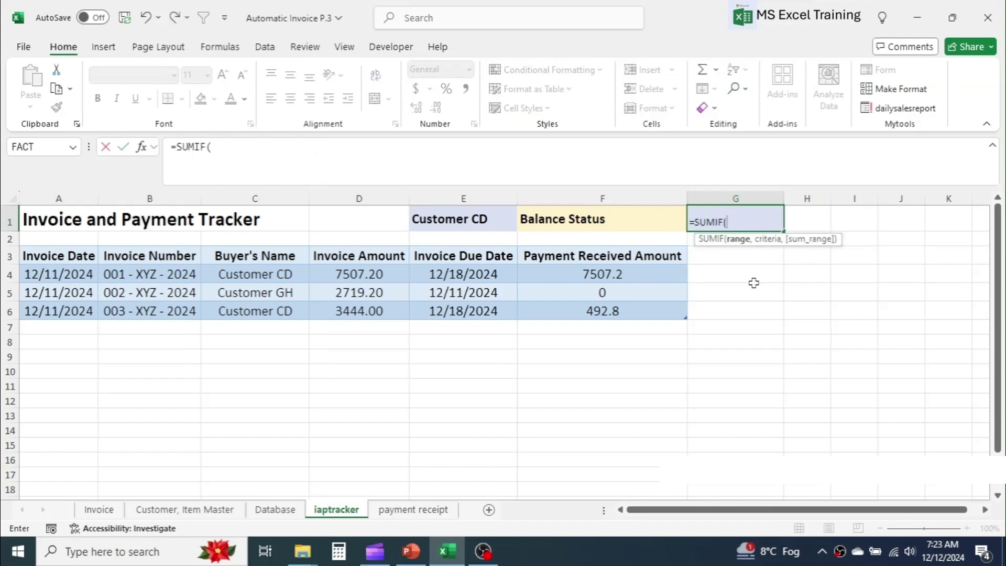
type("pmt")
double_click(768, 269)
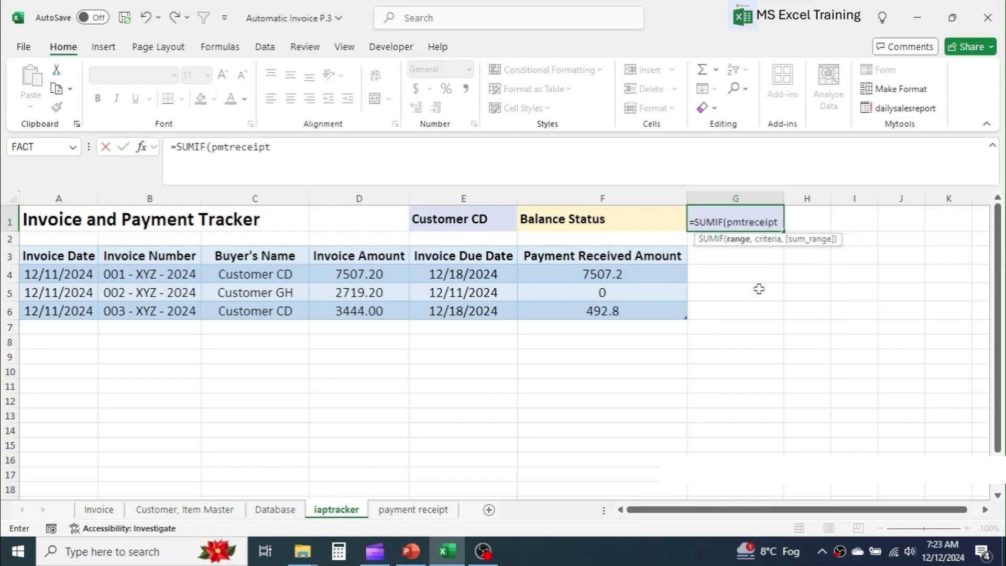
type("[")
double_click(829, 277)
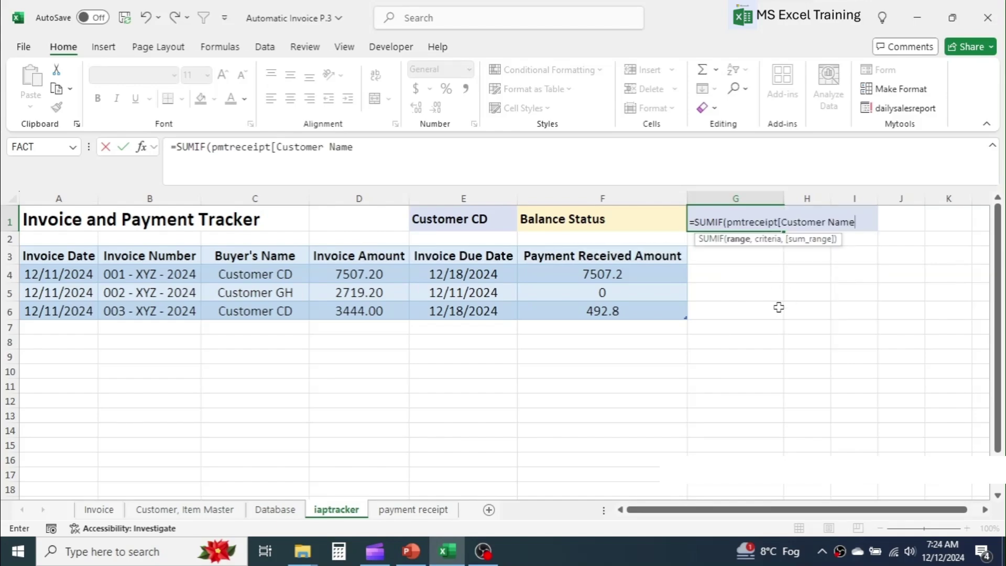
type("],")
key("Left")
key("Left")
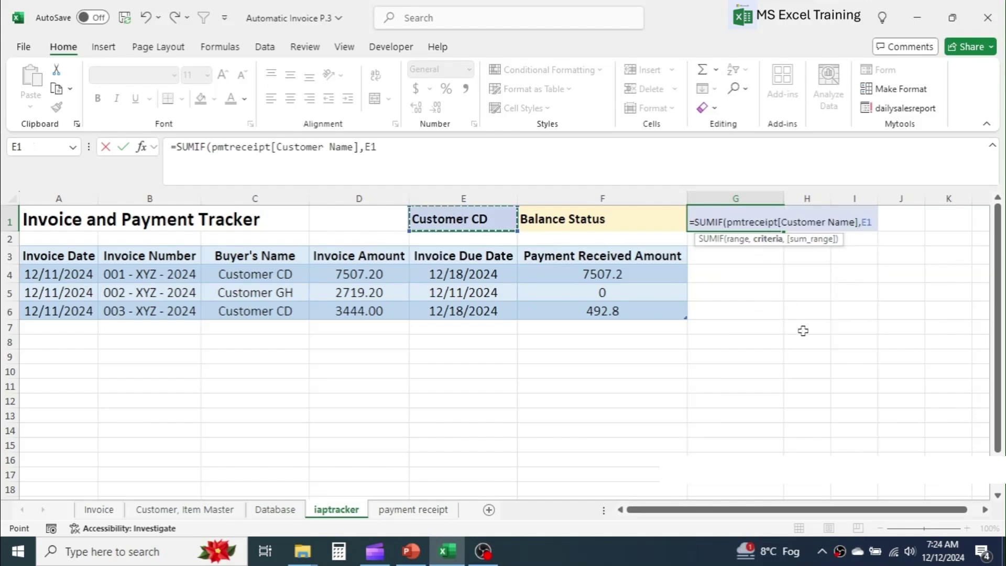
Set the SUMIF's sum range to pmtreceipt[Received Amount]
type(",pmt")
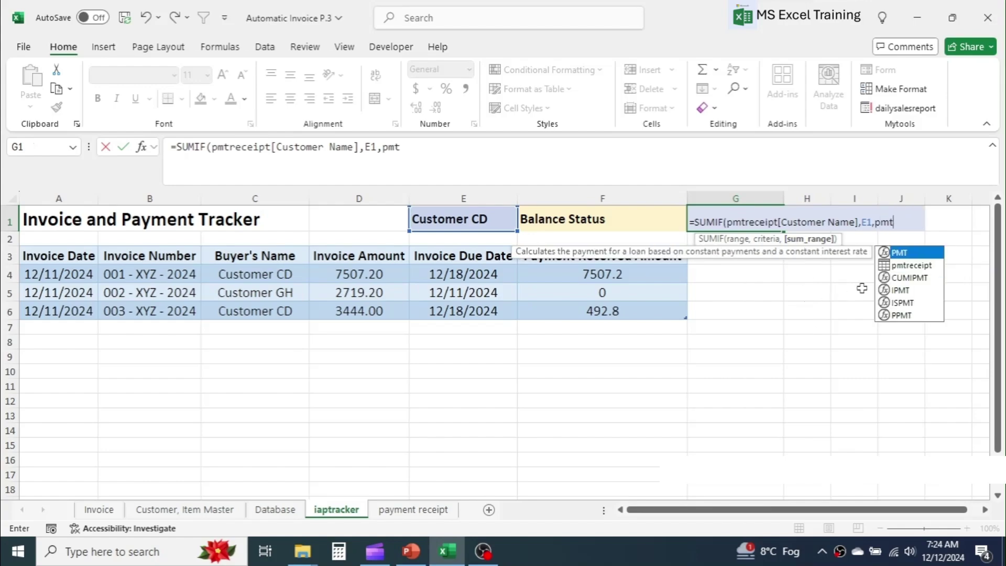
double_click(910, 265)
type("[")
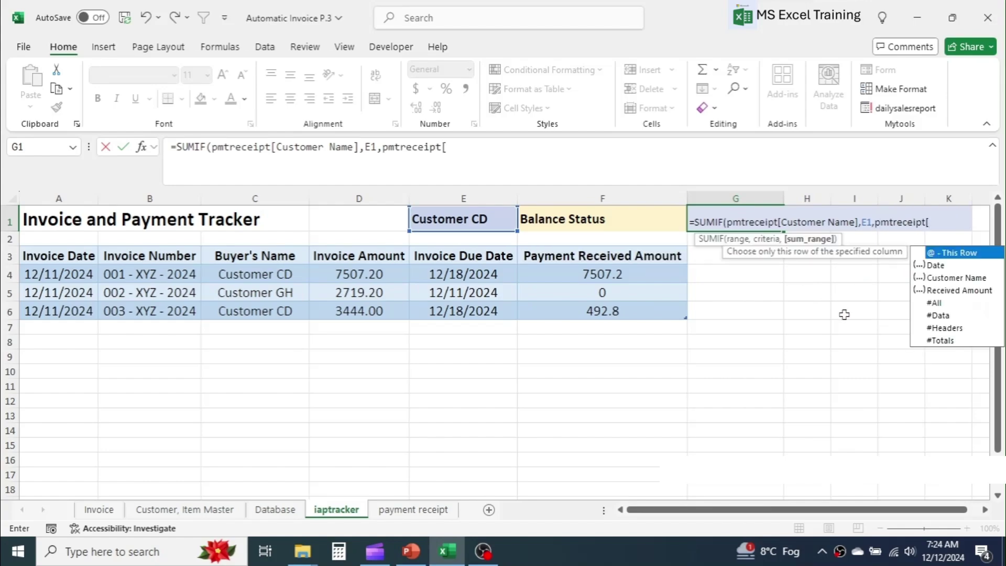
double_click(949, 290)
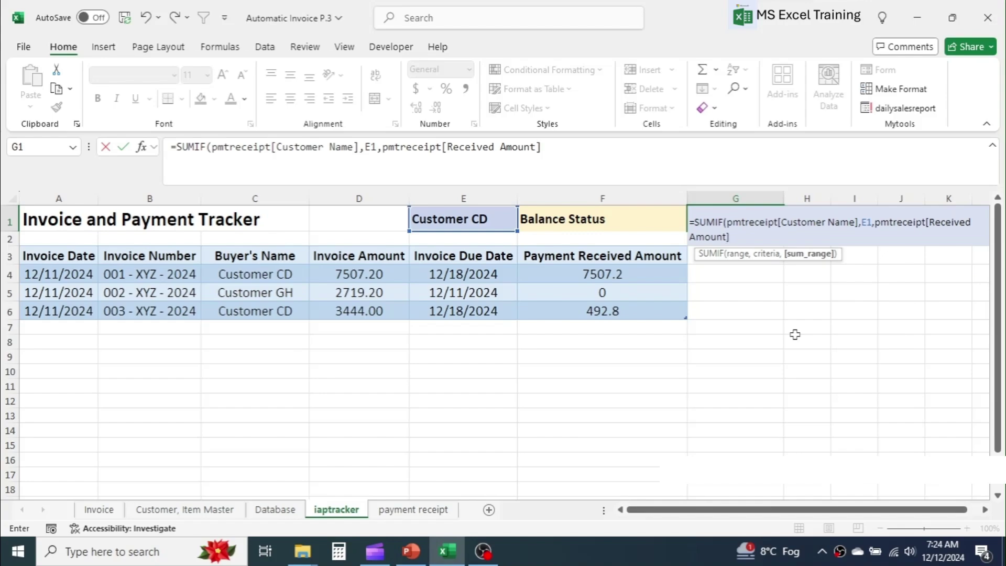
Close the first SUMIF and subtract a second SUMIF whose range is iaptracker[Buyer''s Name]
type(")-S")
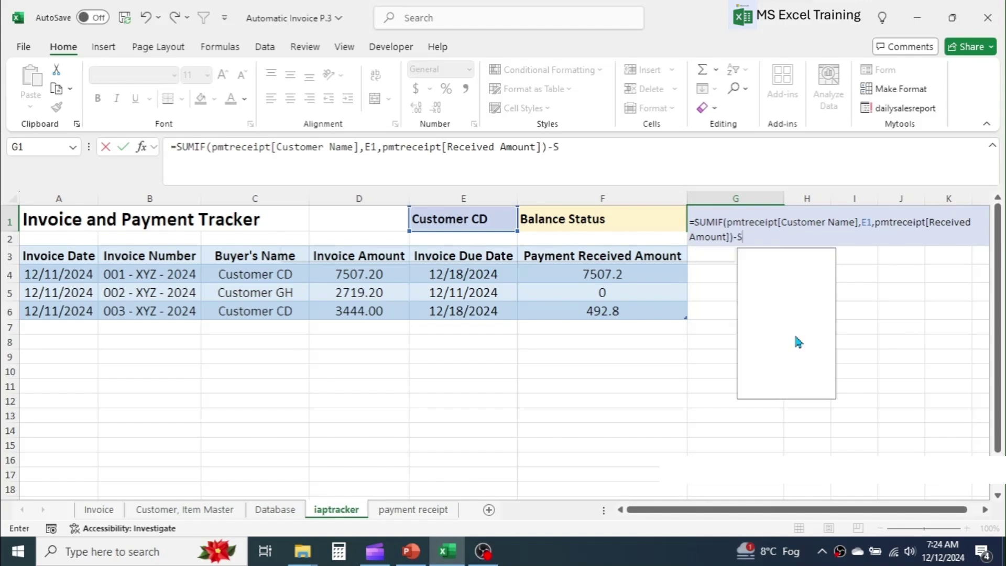
type("UMIF(")
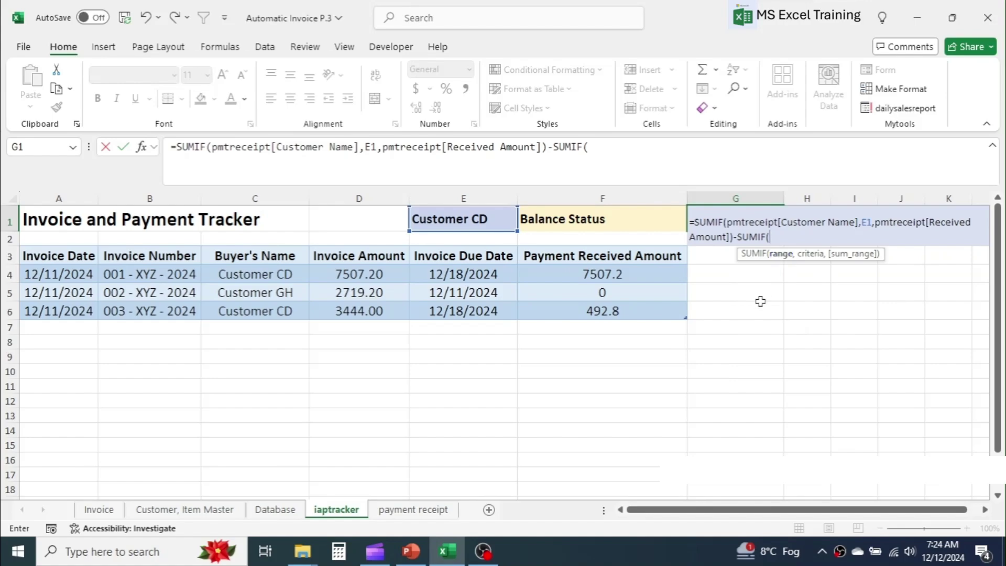
type("ia")
double_click(804, 268)
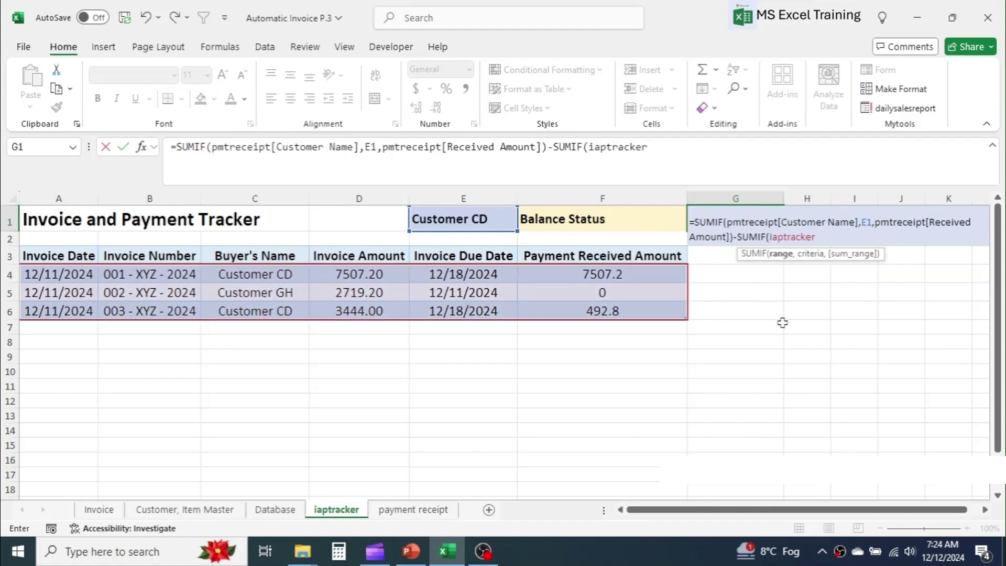
type("[")
double_click(861, 306)
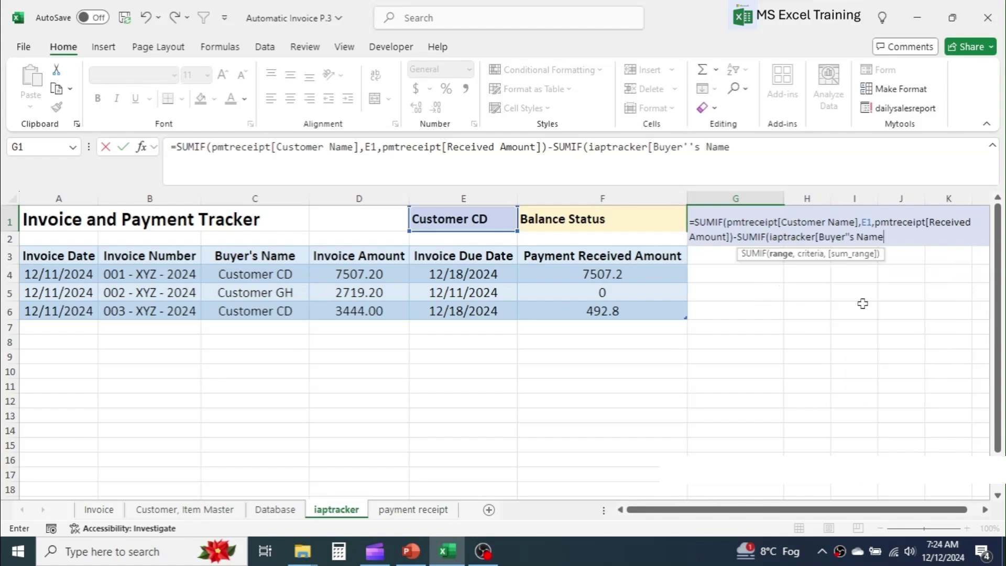
type("],")
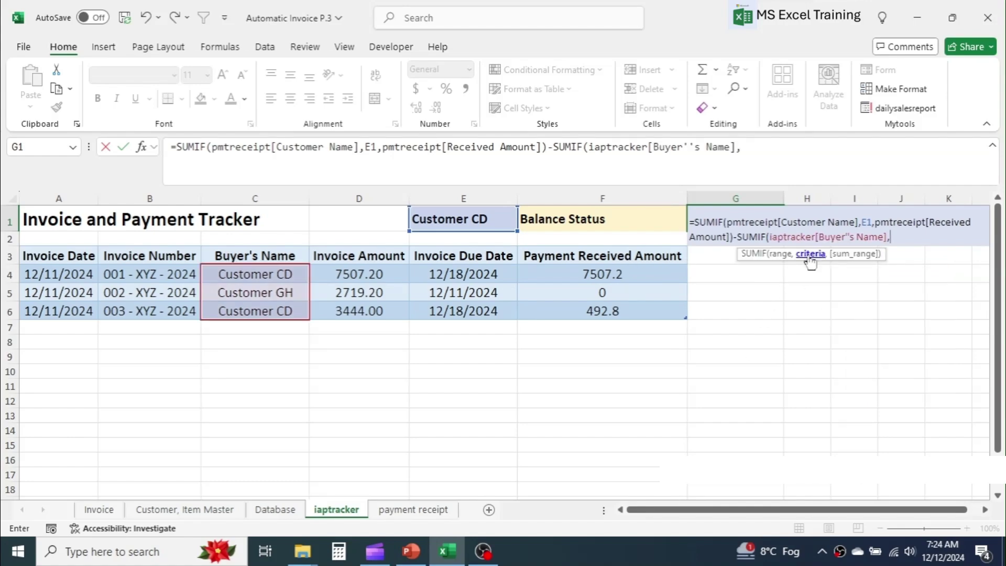
Complete G1's second SUMIF with E1 as the criteria and iaptracker[Invoice Amount] as the sum range, and enter the formula
left_click(462, 219)
type(",")
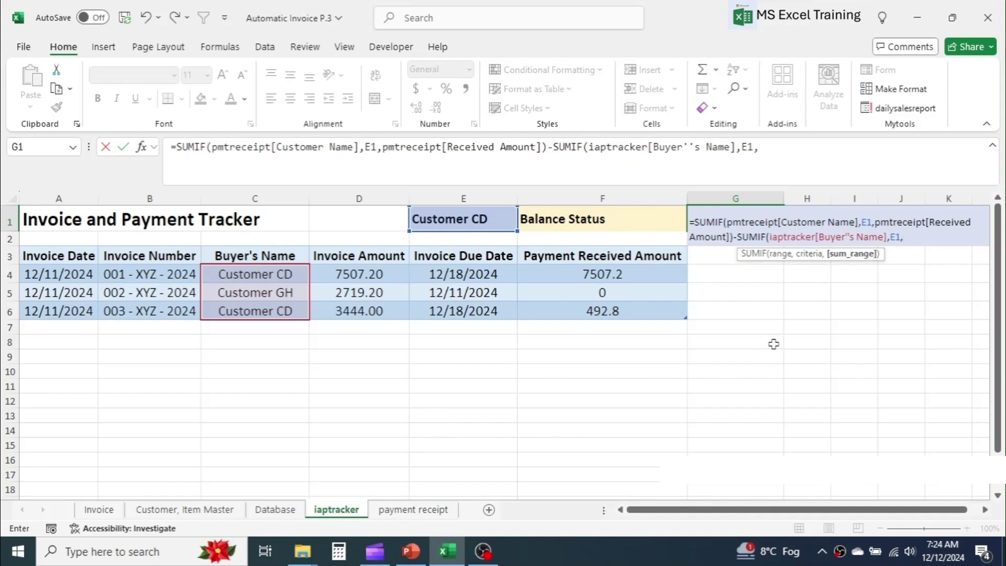
type("iaptracker")
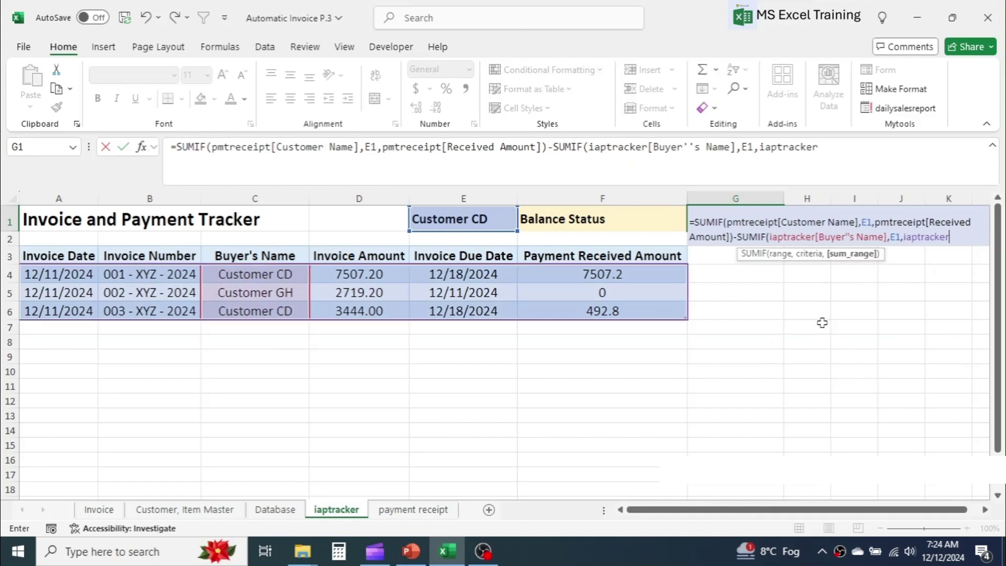
type("[")
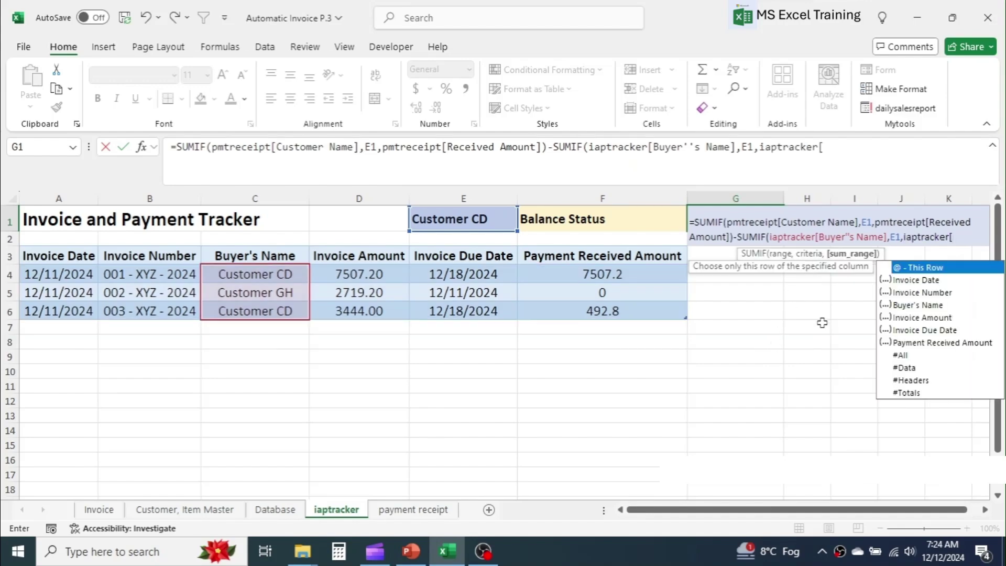
double_click(917, 318)
type("])")
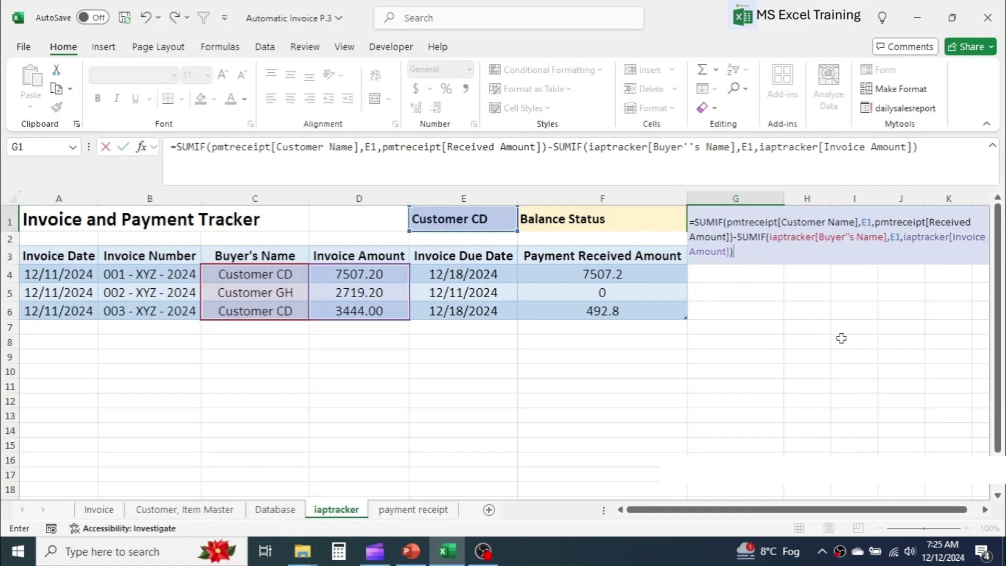
key("Return")
key("Up")
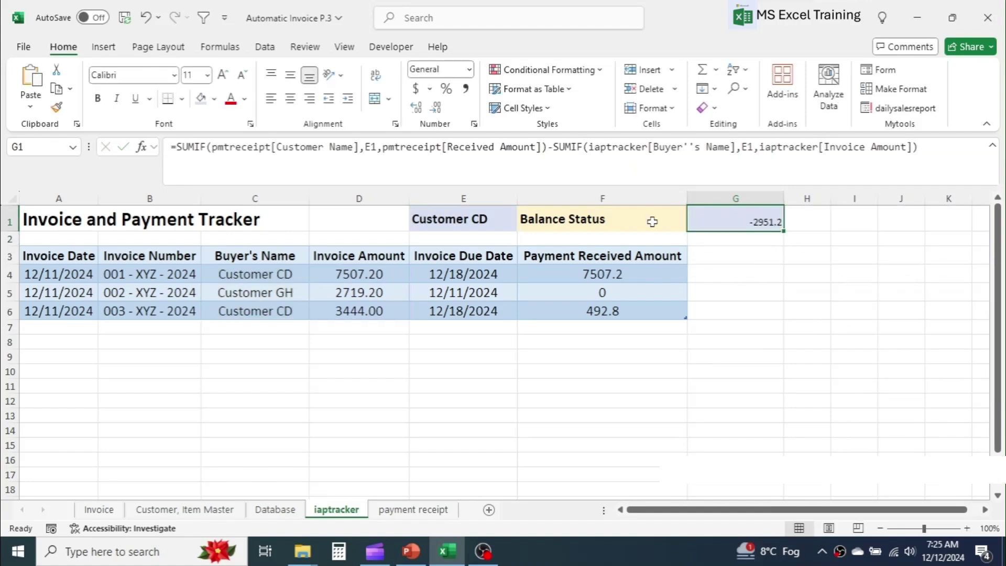
Format G1 as bold, size 14 and vertically centred
left_click(97, 98)
left_click(222, 75)
left_click(289, 75)
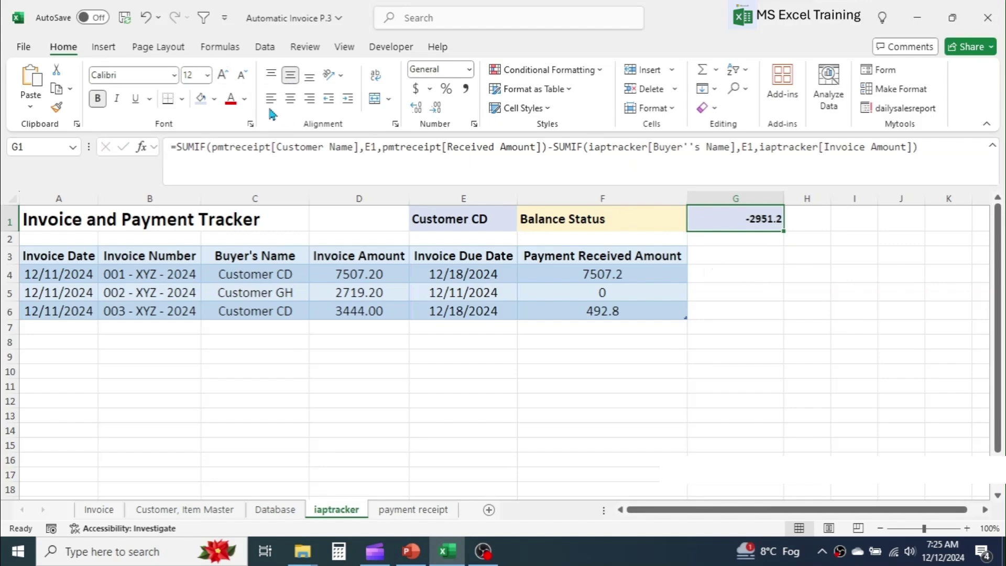
left_click(223, 74)
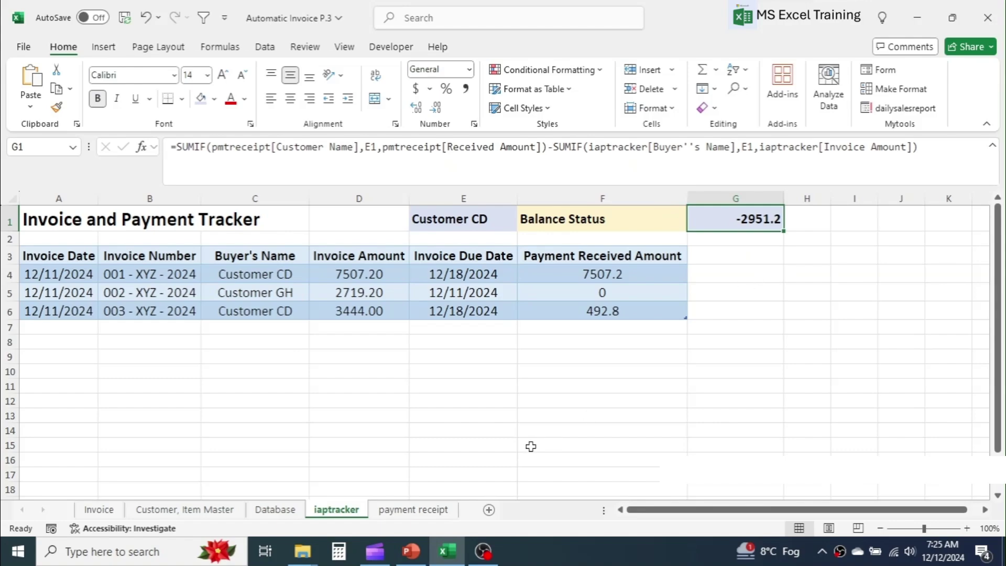
left_click(734, 310)
left_click(744, 220)
left_click(733, 274)
Apply the custom number format [Blue]# "Advance";[Red]# "Receivable";[Green]# "Nil" to G1
left_click(759, 218)
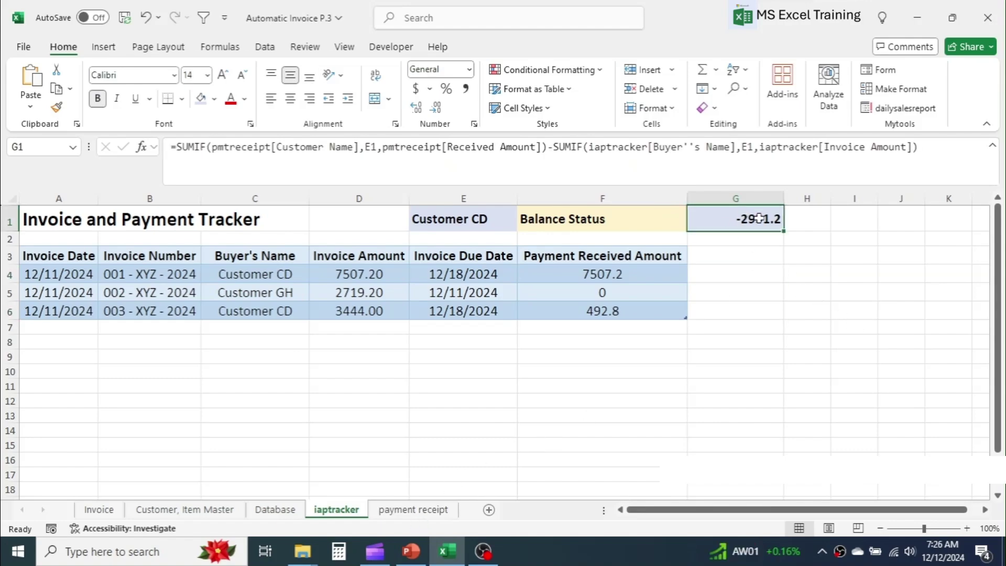
right_click(759, 218)
left_click(808, 421)
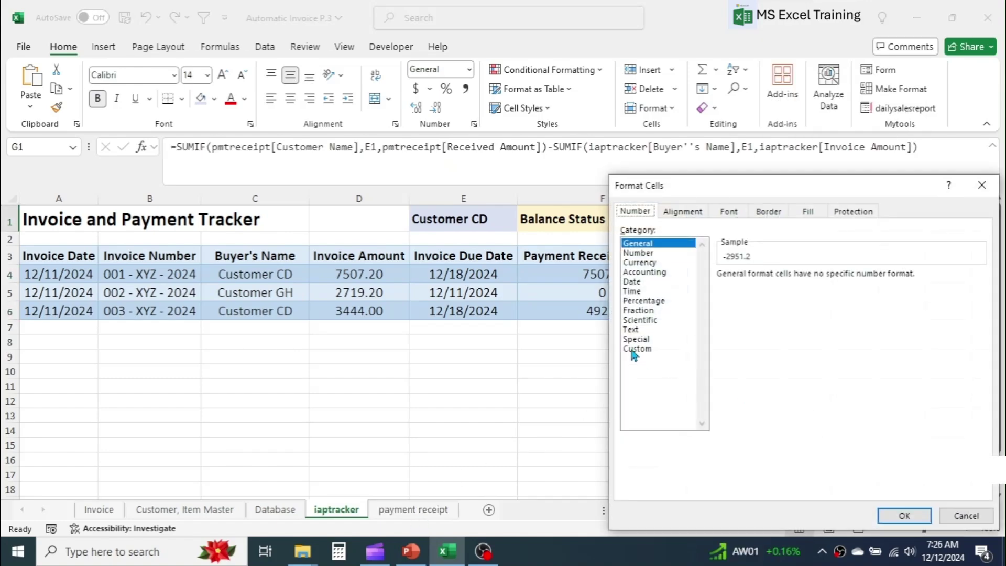
left_click(636, 349)
left_click_drag(771, 189, 450, 169)
left_click(439, 268)
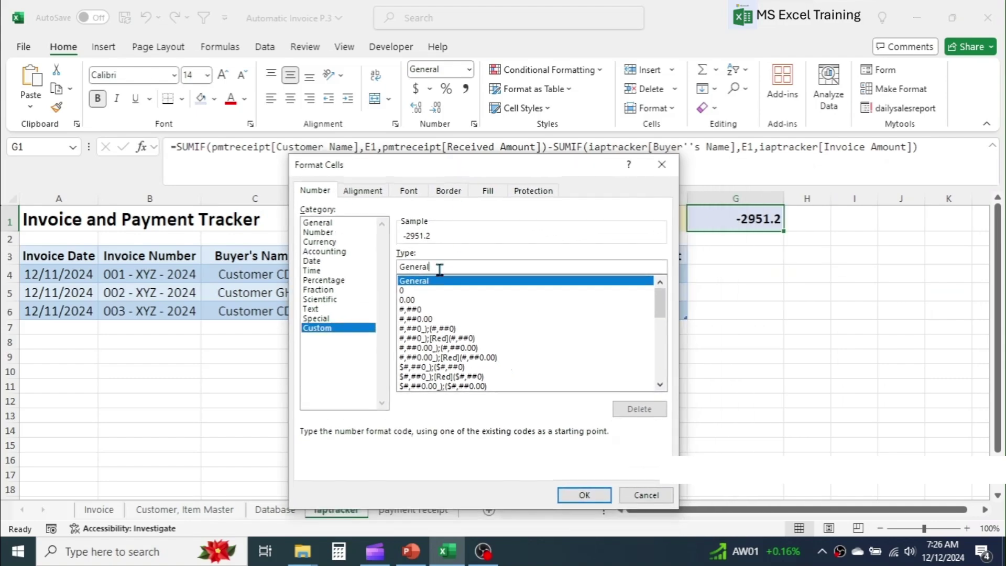
key("BackSpace")
key("BackSpace")
key("BackSpace")
key("BackSpace")
key("BackSpace")
key("BackSpace")
key("BackSpace")
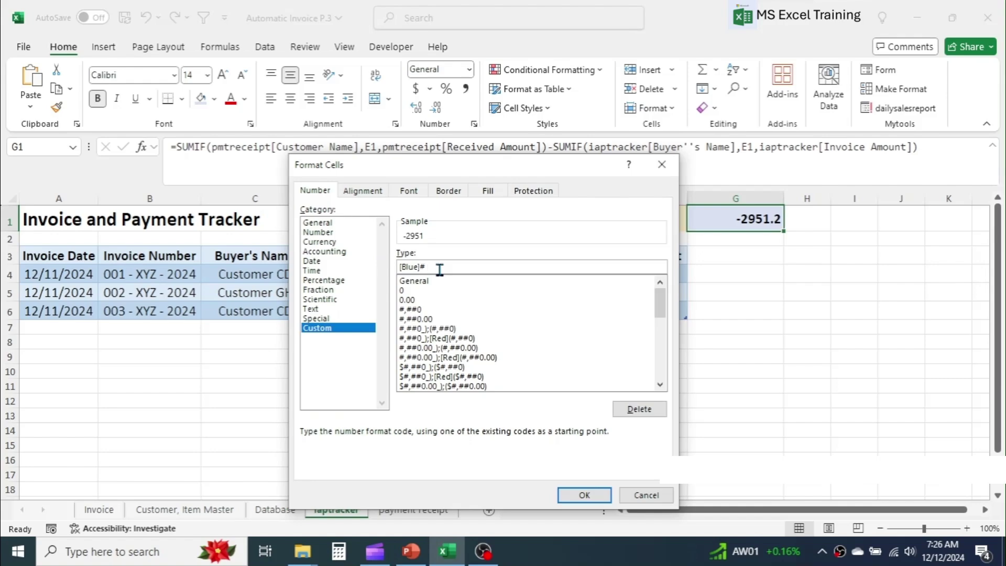
type("[Blue]# \"Advance\";[Red]#")
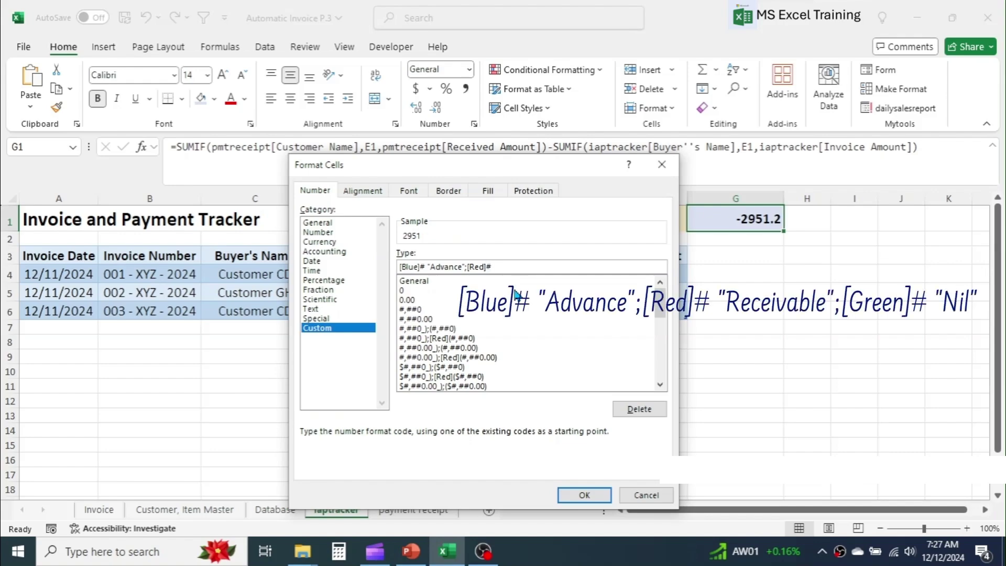
type(" \"Rec")
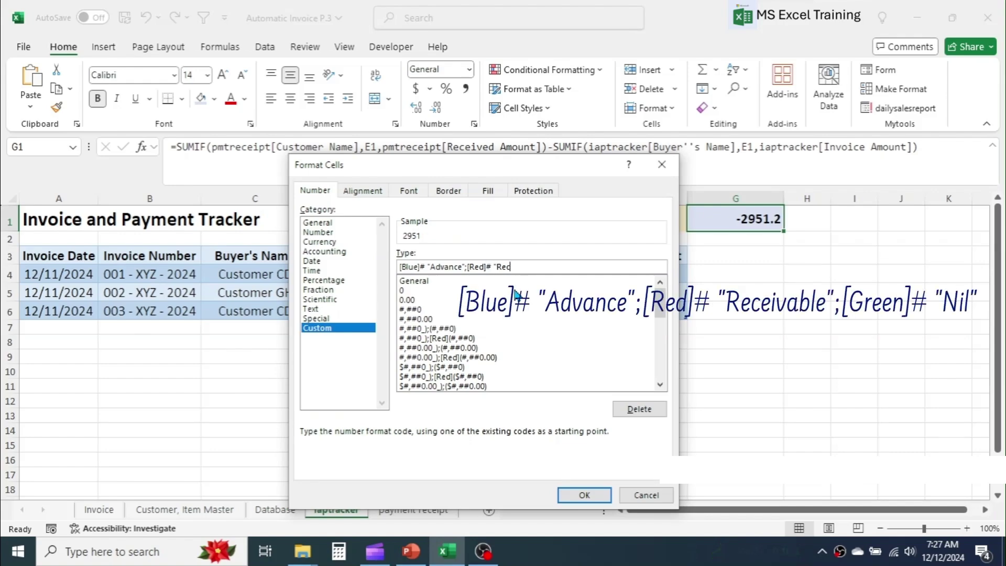
type("eivable\";[Green]# \"Nil\"")
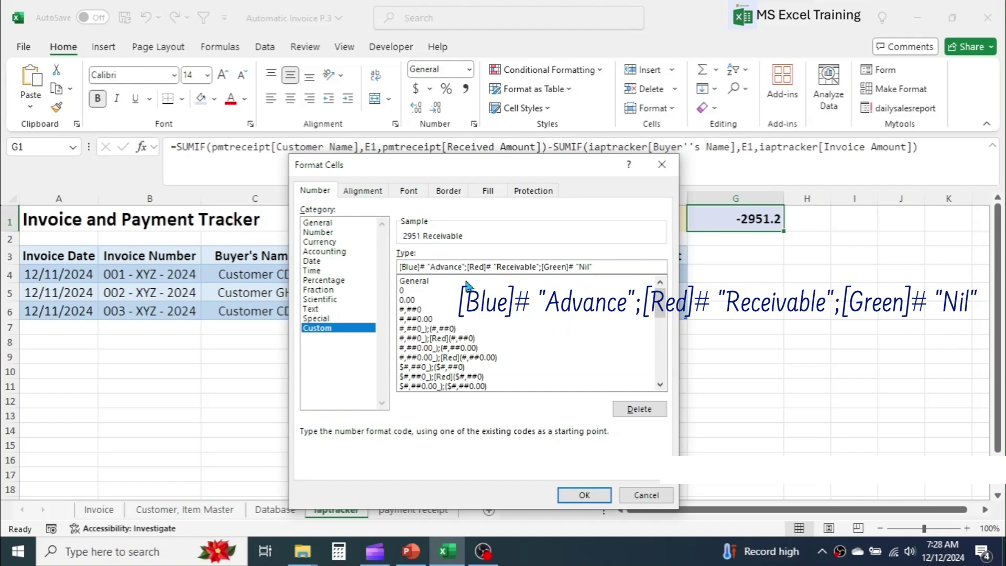
left_click(585, 495)
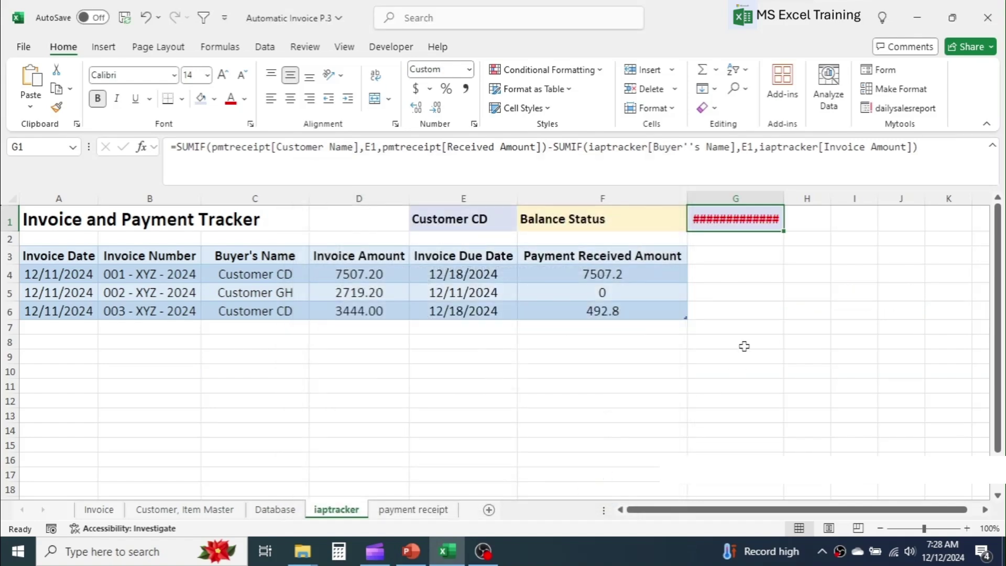
Widen column G to fit the balance status text and centre G1 horizontally
left_click(736, 274)
left_click(736, 219)
left_click_drag(784, 198, 851, 199)
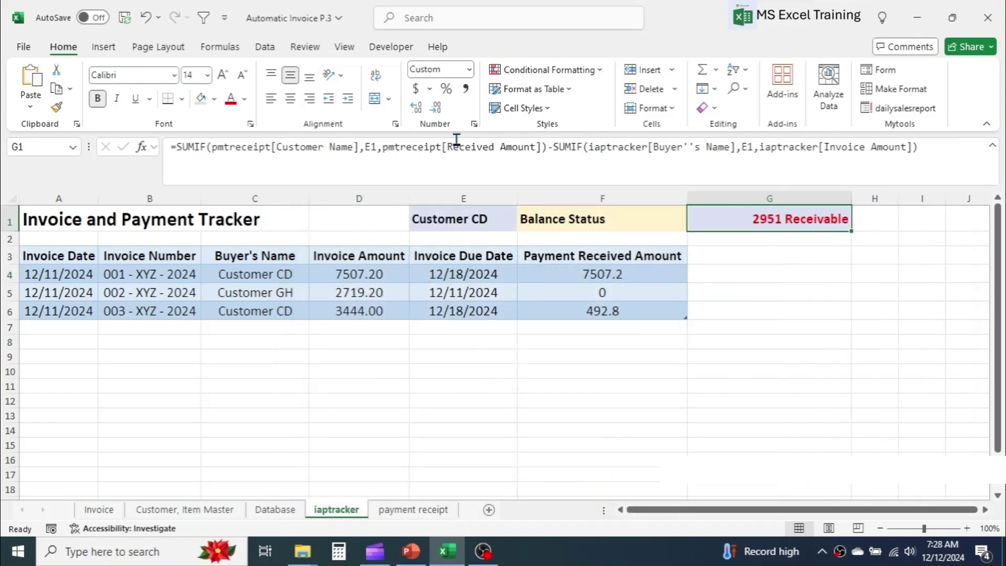
left_click(290, 98)
left_click(875, 255)
left_click(728, 229)
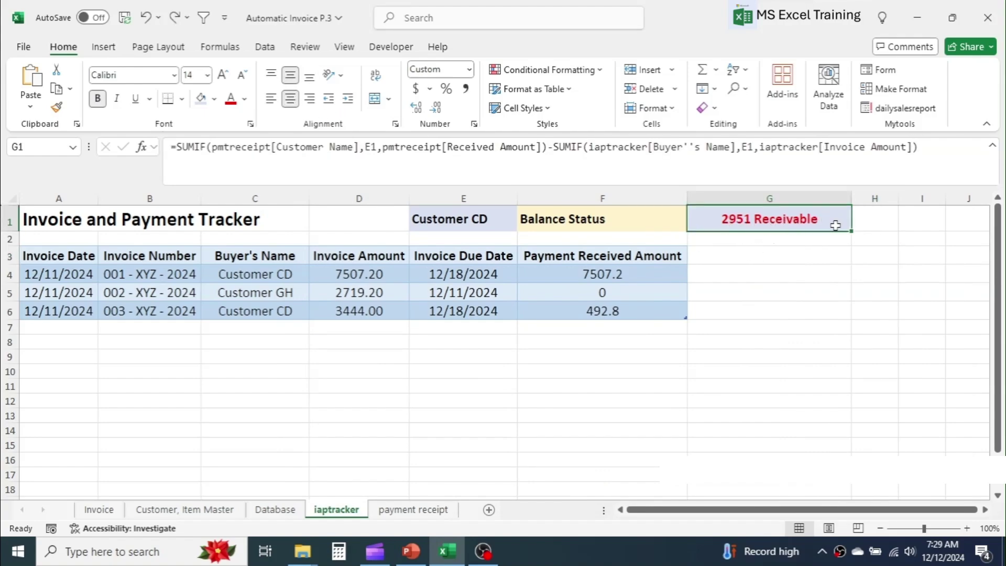
left_click(460, 223)
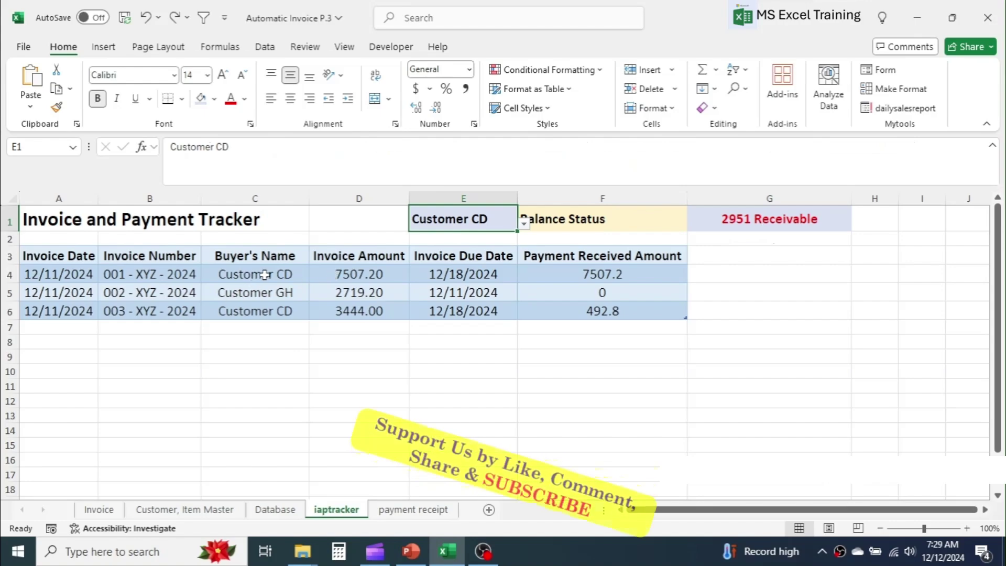
left_click(276, 277)
left_click(834, 293)
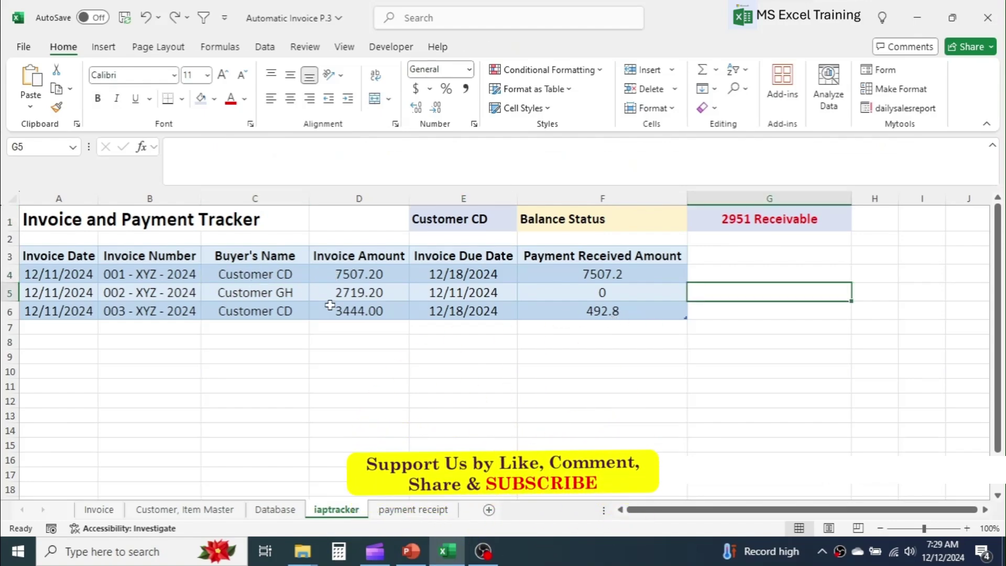
left_click(255, 293)
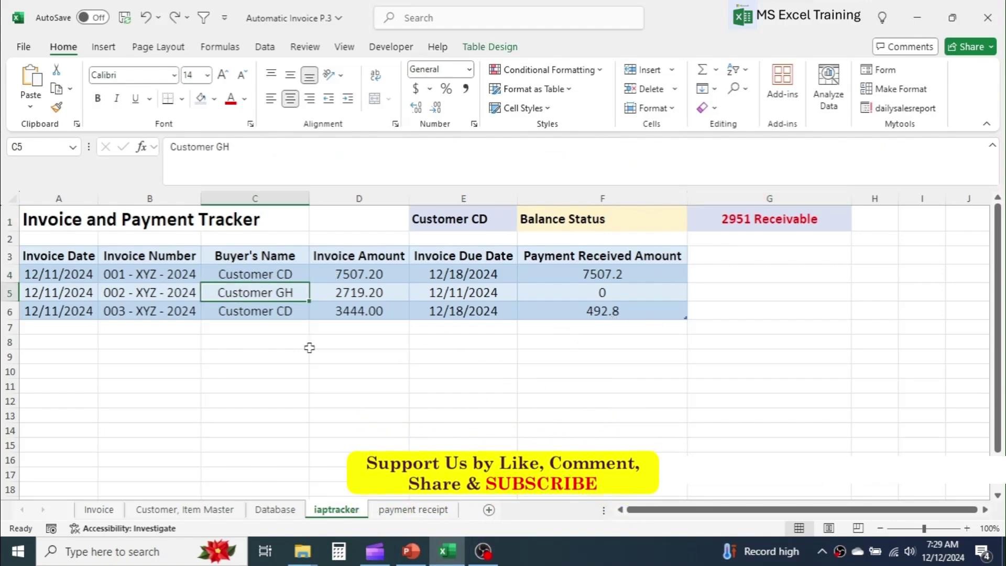
Add a payment receipt row dated 12/12/2024 for Customer GH with a received amount of 3000
left_click(414, 509)
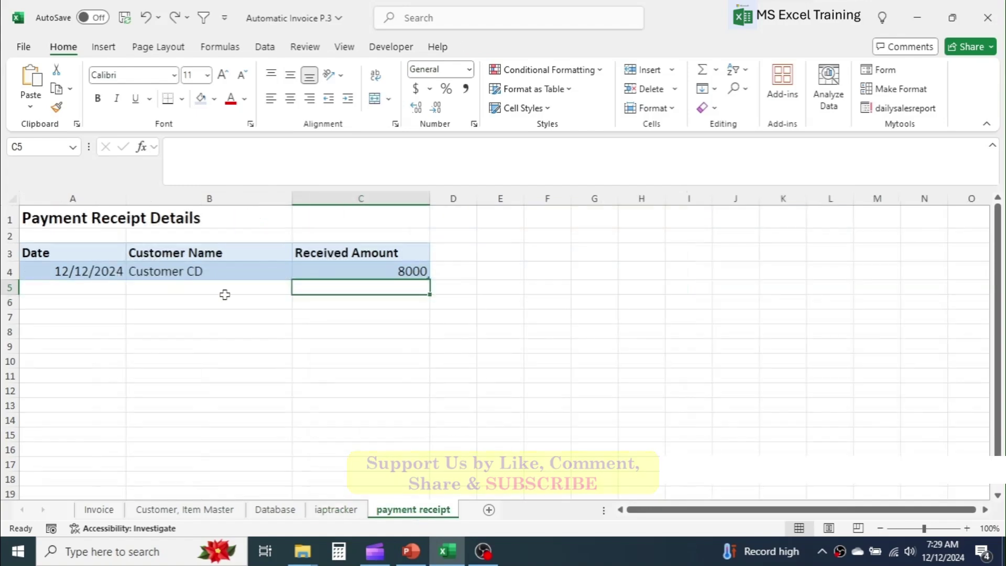
key("ctrl+semicolon")
key("Tab")
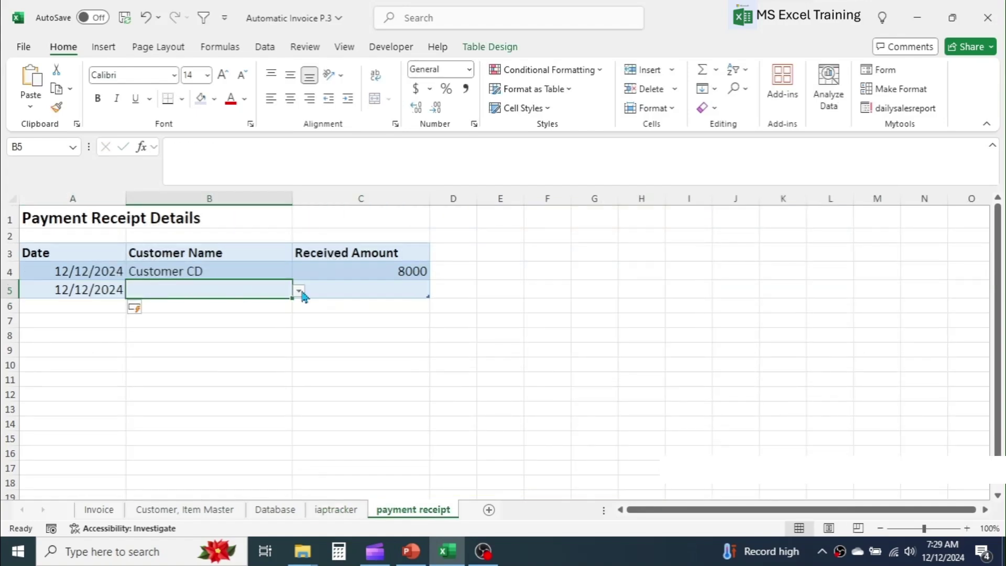
left_click(298, 290)
left_click(164, 341)
key("Tab")
type("3000")
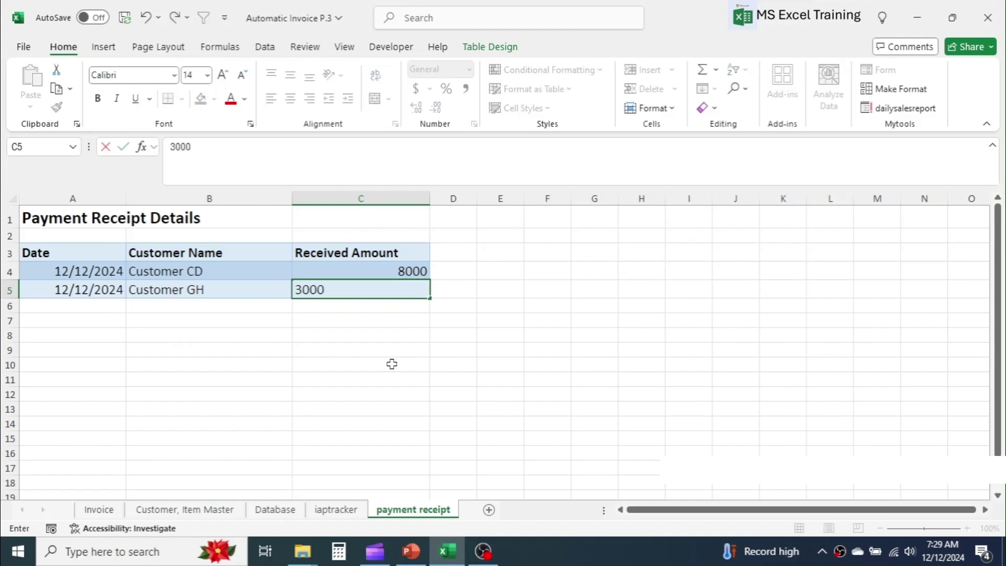
key("Return")
Check the payment received amount allocated to Customer GH's invoice in iaptracker
left_click(350, 512)
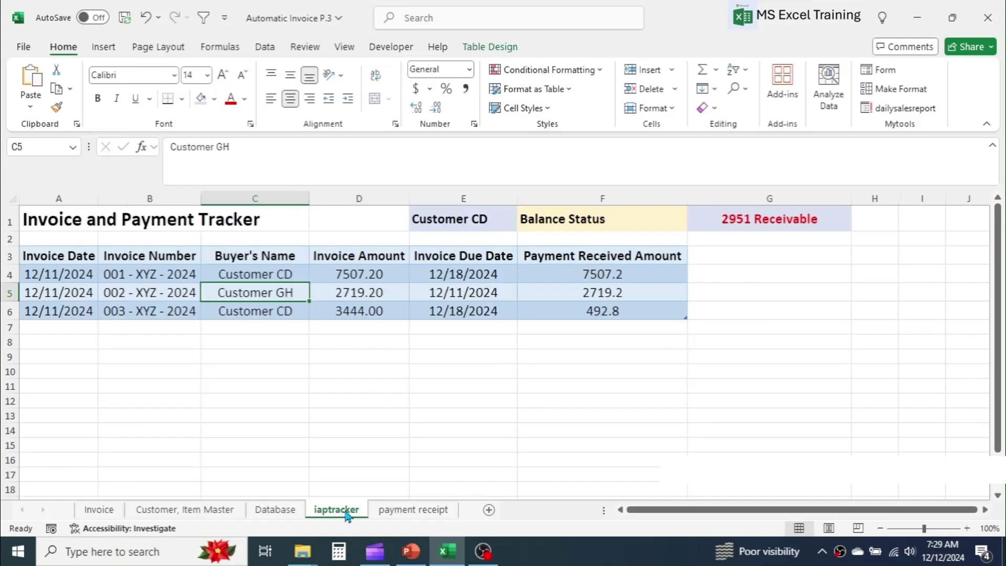
left_click(460, 374)
left_click(293, 294)
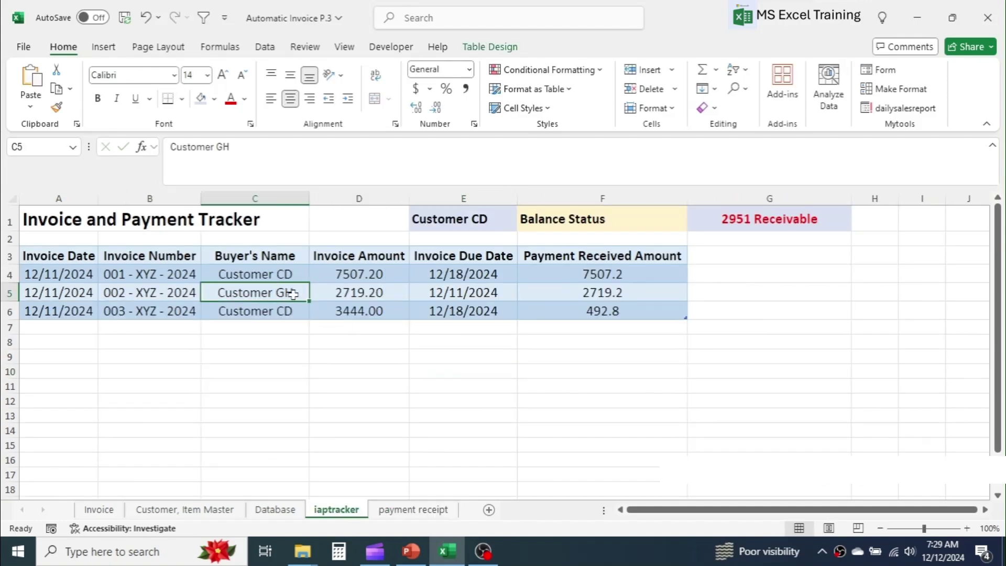
left_click(347, 292)
left_click(618, 294)
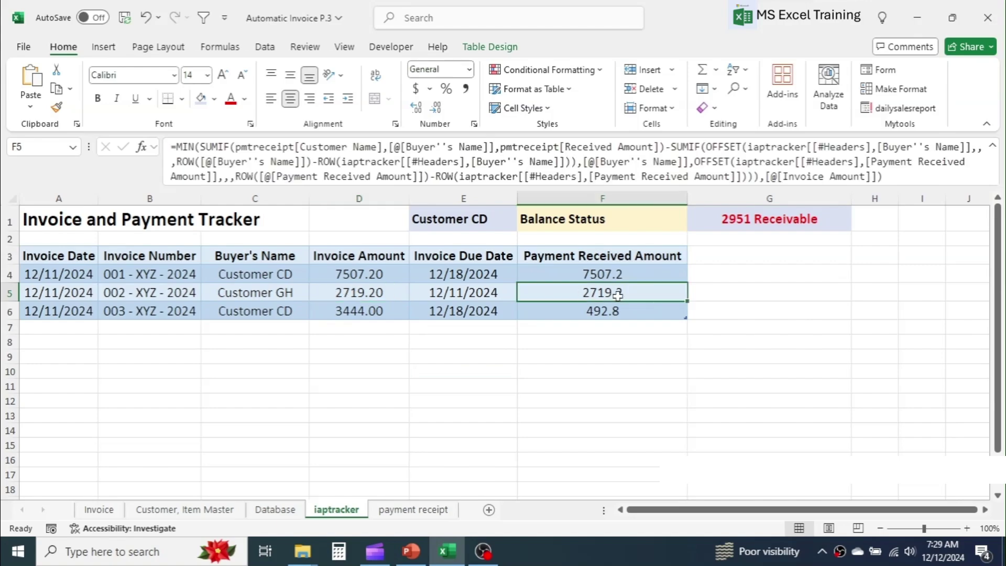
left_click(695, 294)
Centre the Balance Status label in F1 and choose Customer GH as the customer in E1
left_click(618, 221)
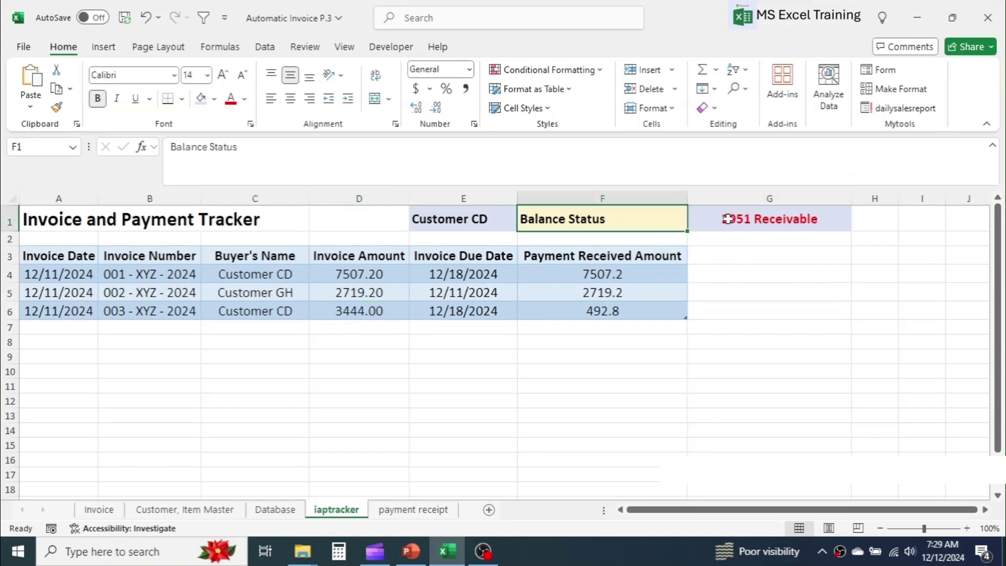
left_click(498, 220)
left_click(525, 224)
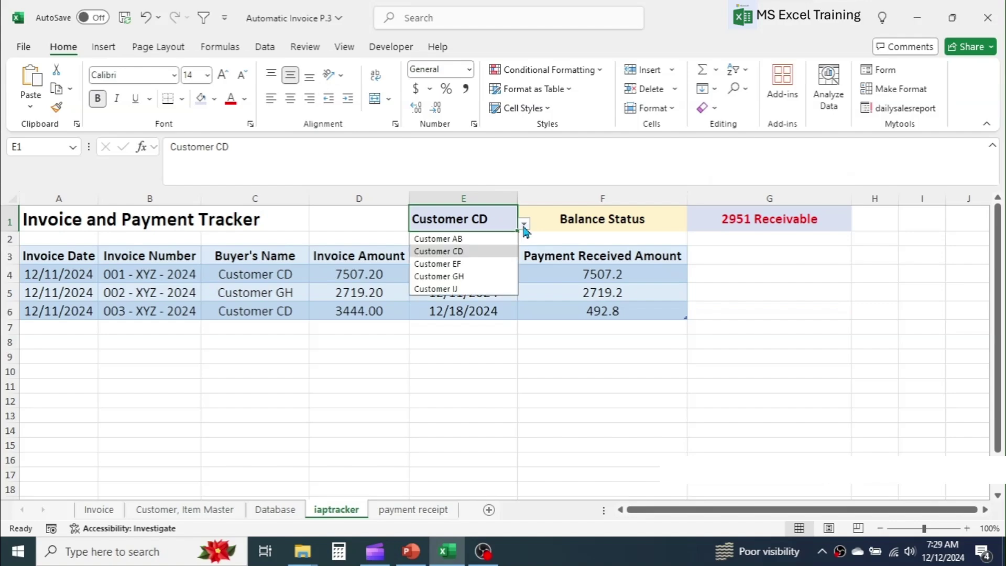
left_click(439, 276)
left_click(766, 278)
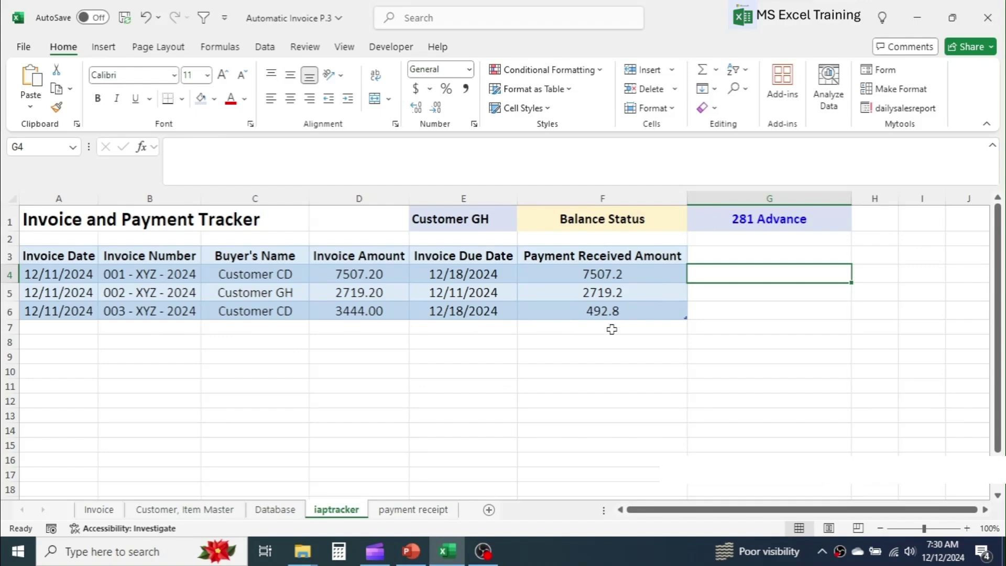
Fill the Invoice sheet for buyer Customer GH with Product Name E at a quantity of 24
left_click(95, 511)
left_click(339, 346)
left_click(511, 345)
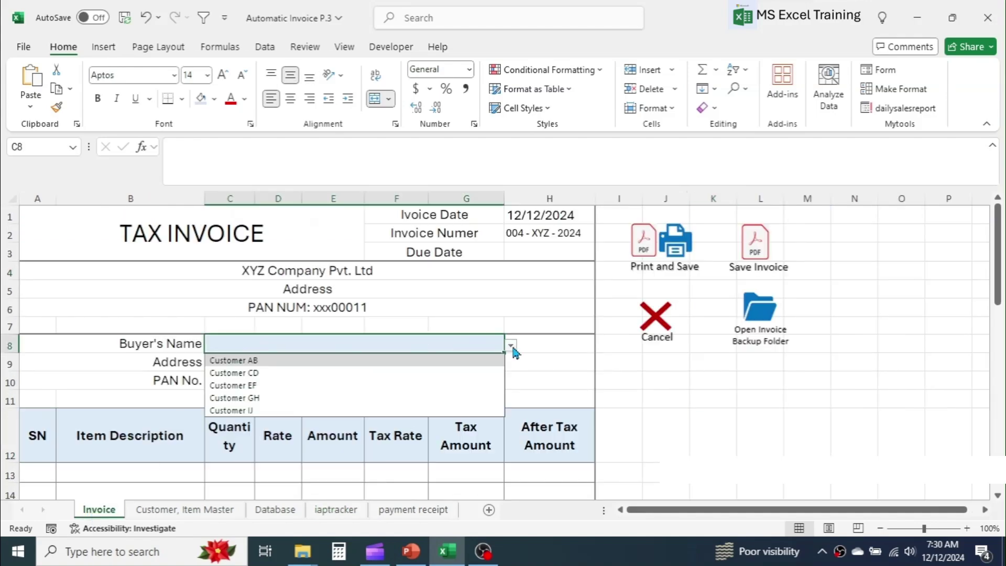
left_click(247, 398)
left_click(113, 467)
left_click(212, 480)
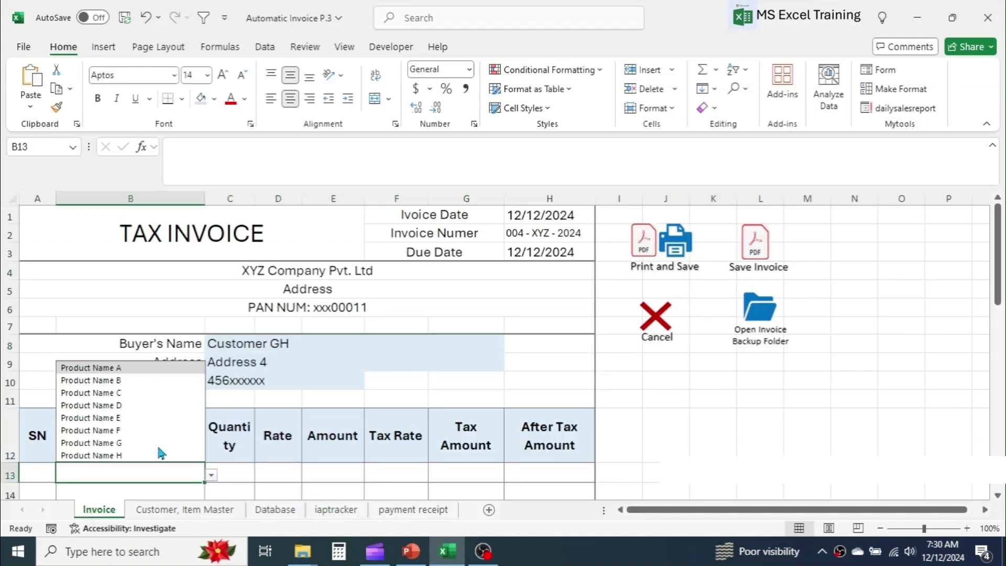
left_click(163, 453)
left_click(239, 474)
type("24")
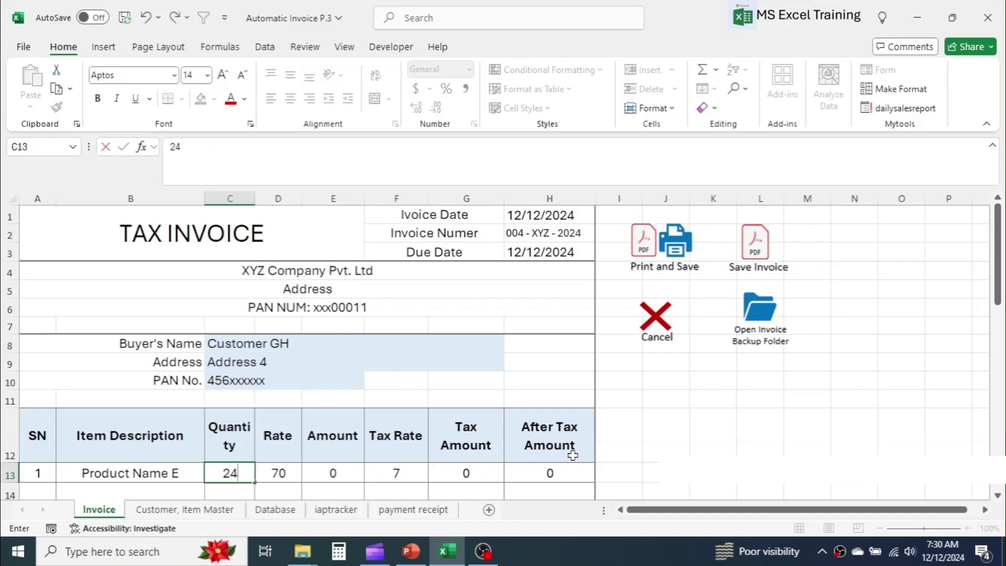
left_click(661, 436)
Save the invoice as a PDF and close the PDF that opens
left_click(768, 249)
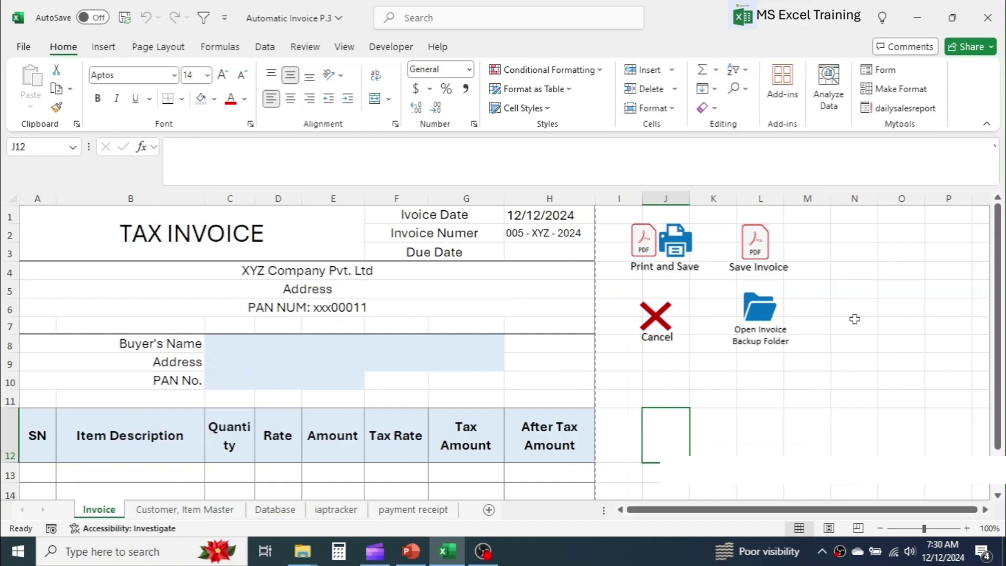
left_click(738, 59)
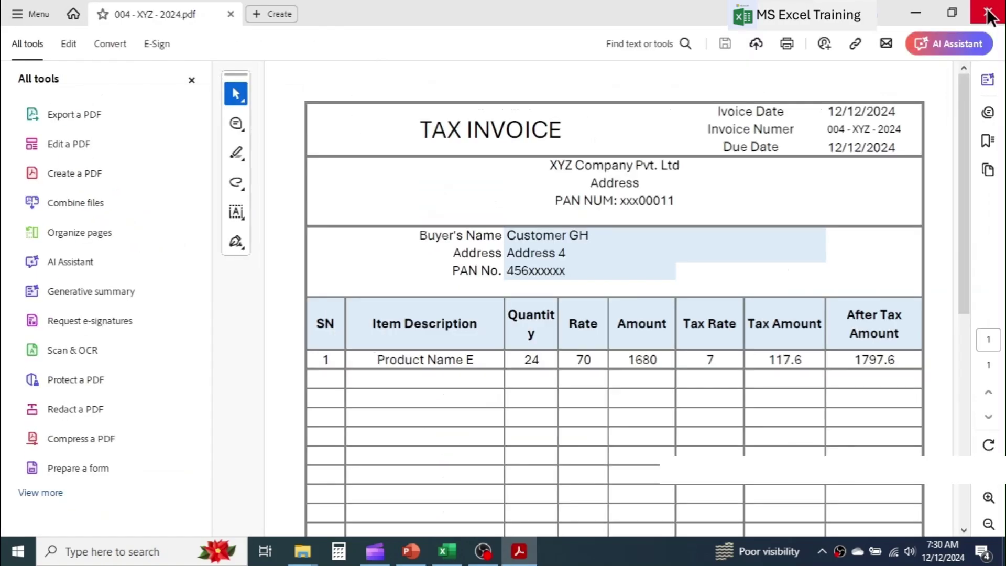
left_click(989, 15)
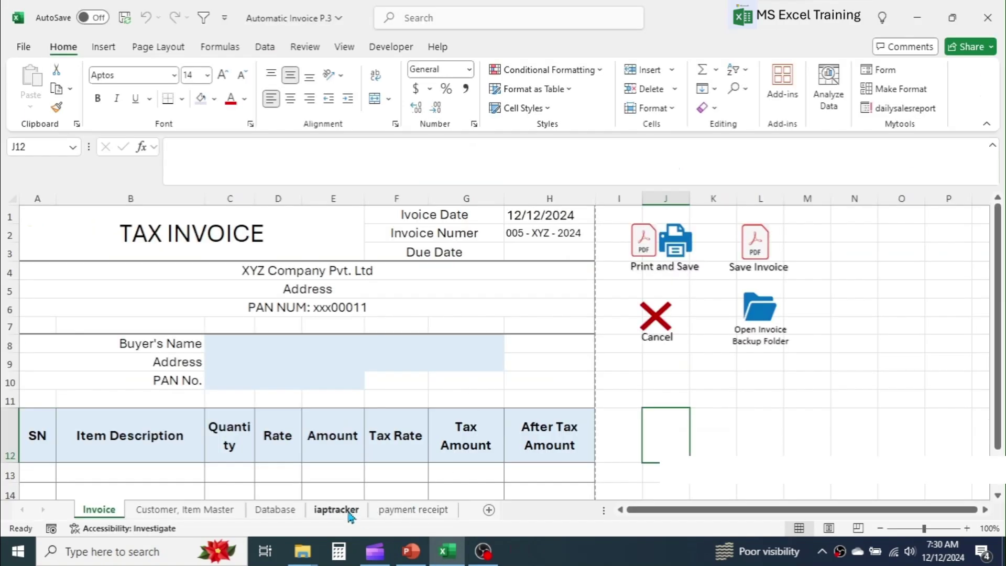
Review the new Customer GH invoice row in iaptracker and the payment received amount allocated to it
left_click(349, 514)
left_click(526, 401)
left_click(55, 329)
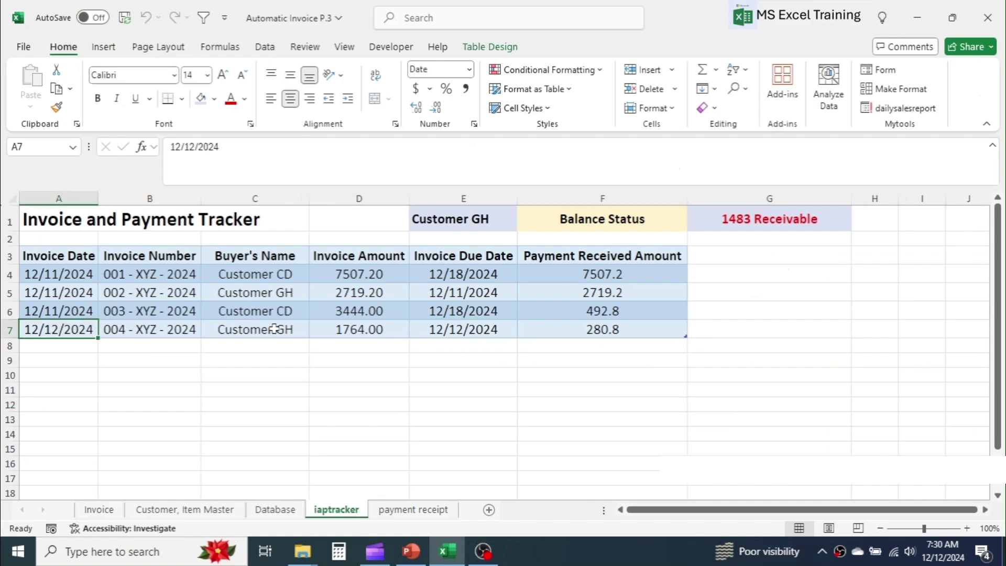
left_click(275, 329)
left_click(603, 330)
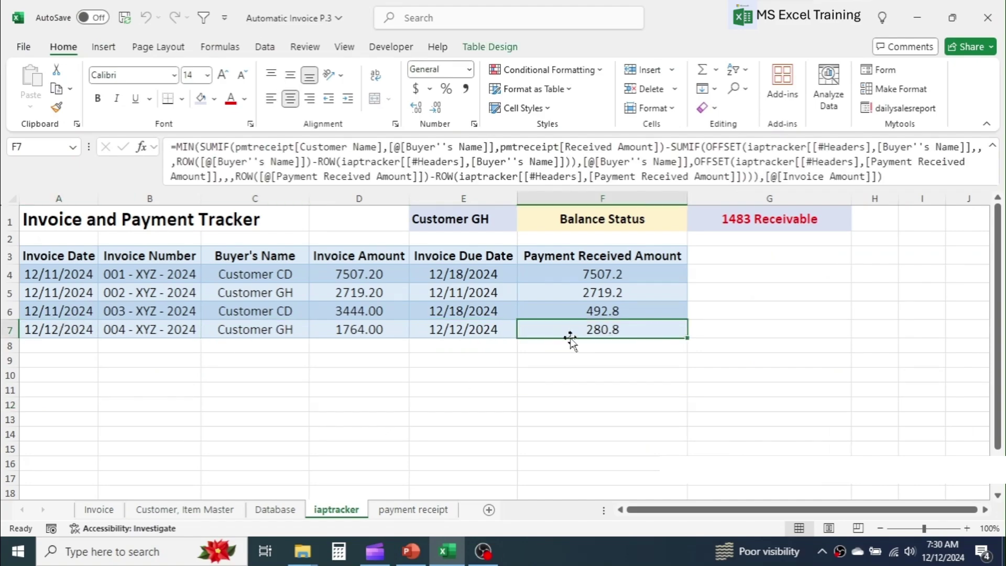
left_click(602, 358)
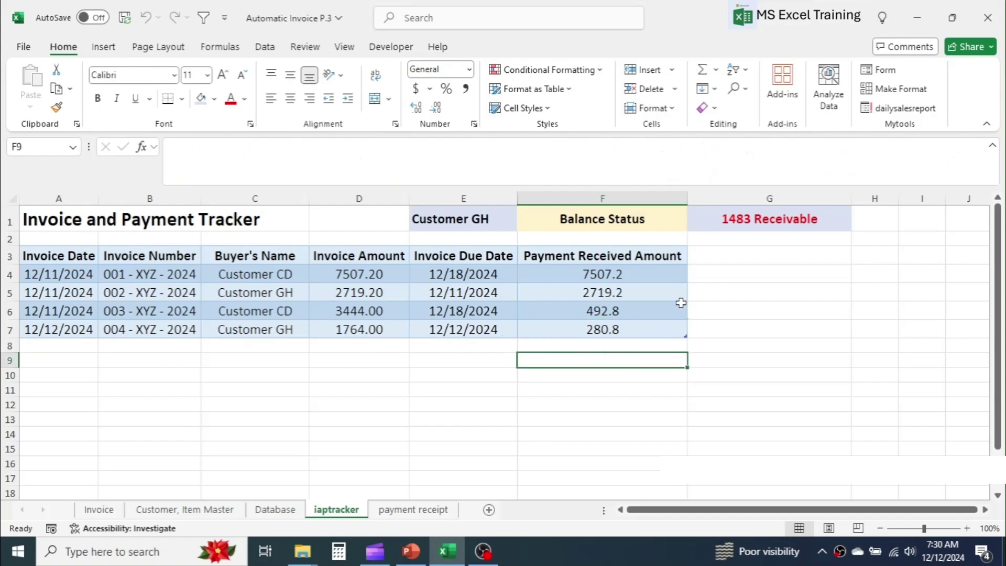
left_click(604, 331)
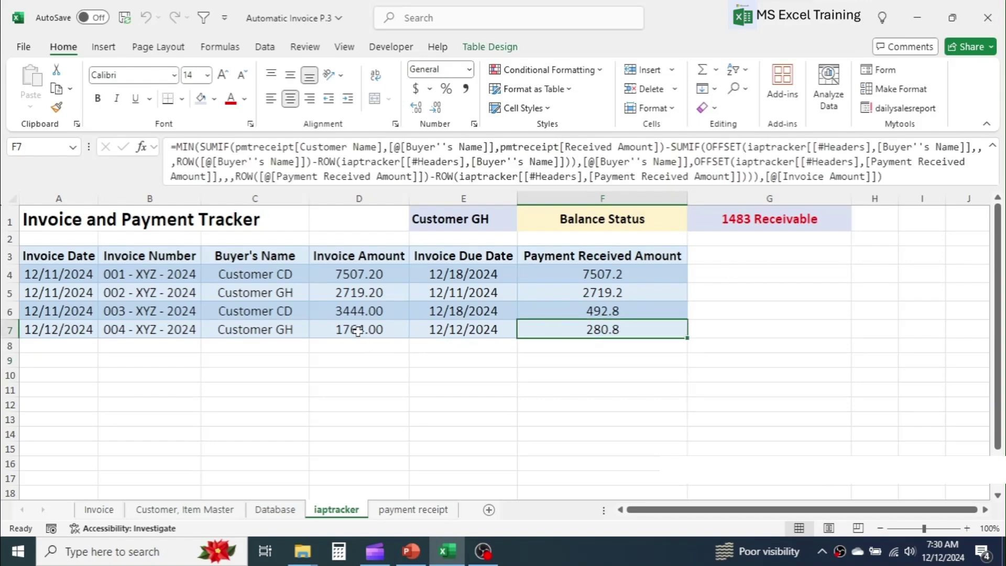
Check Customer GH's balance status in iaptracker against the invoice amount and the entries in the payment receipt sheet
left_click(757, 294)
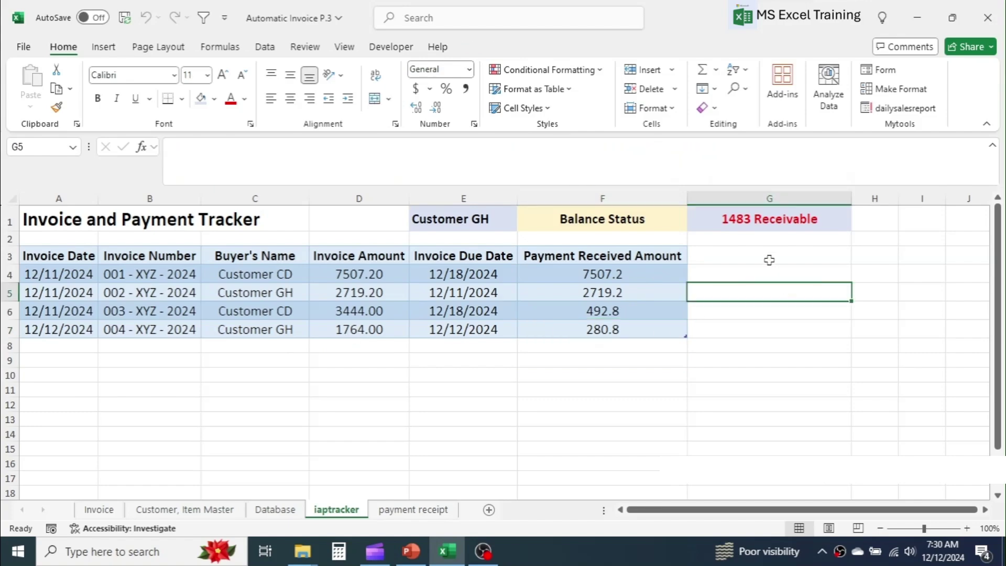
left_click(756, 220)
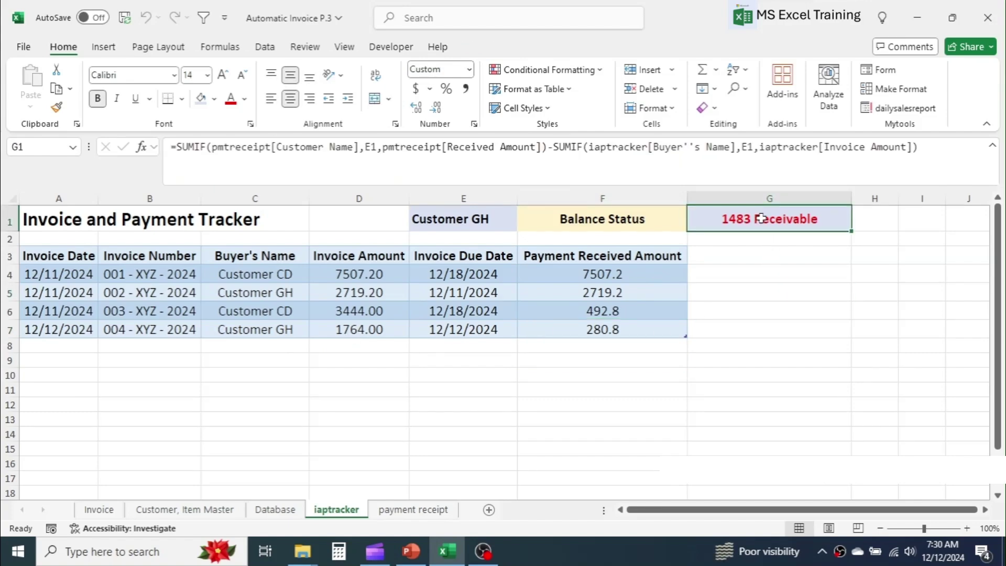
left_click(379, 334)
left_click(781, 328)
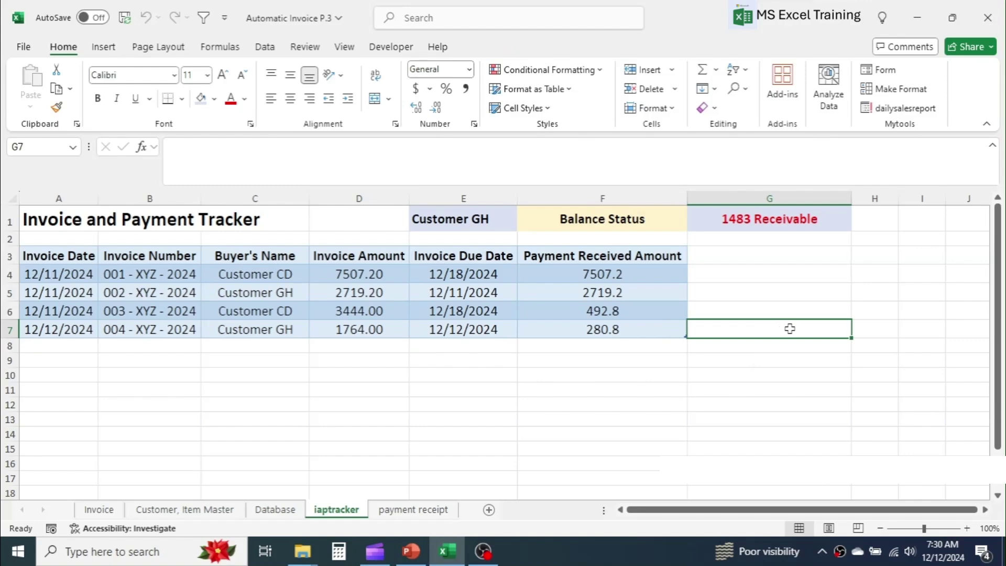
left_click(413, 510)
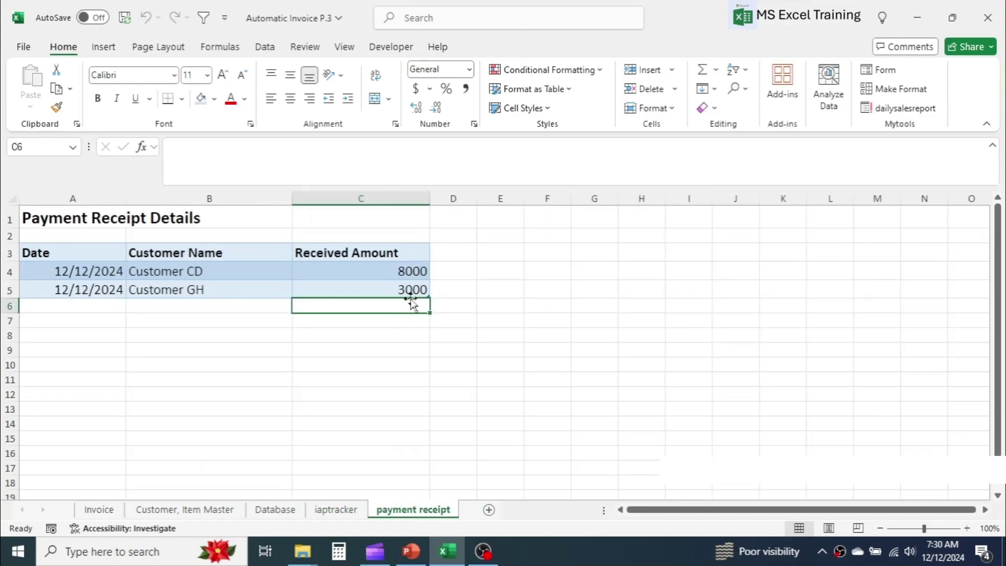
left_click(336, 509)
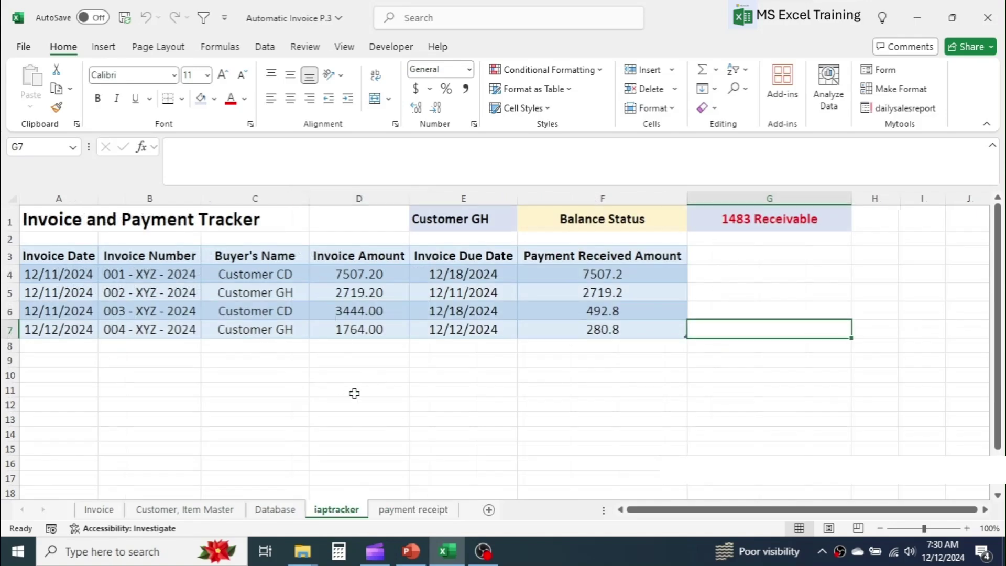
left_click(813, 374)
left_click(863, 348)
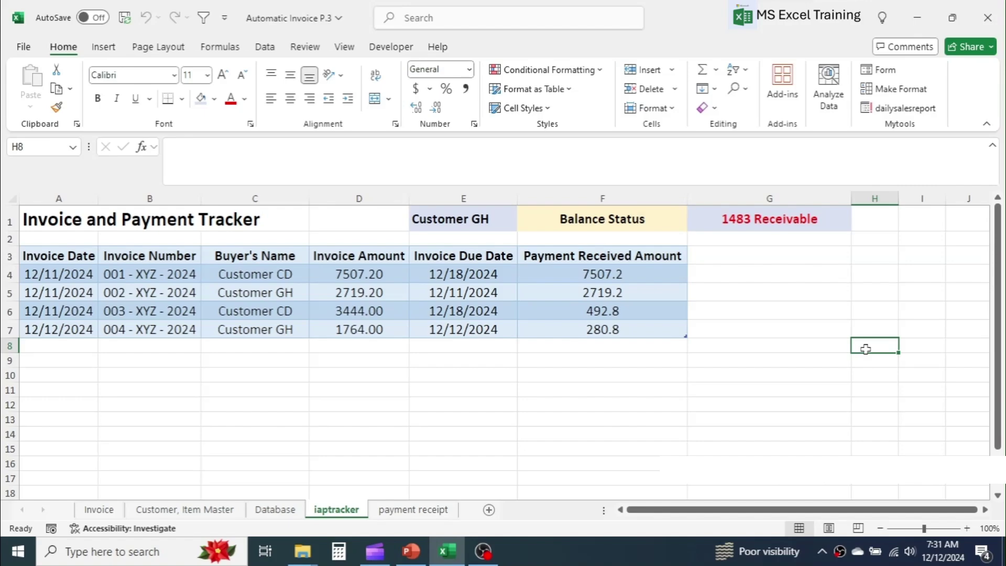
Start a new invoice on the Invoice sheet with Customer EF as the buyer
left_click(98, 510)
left_click(154, 477)
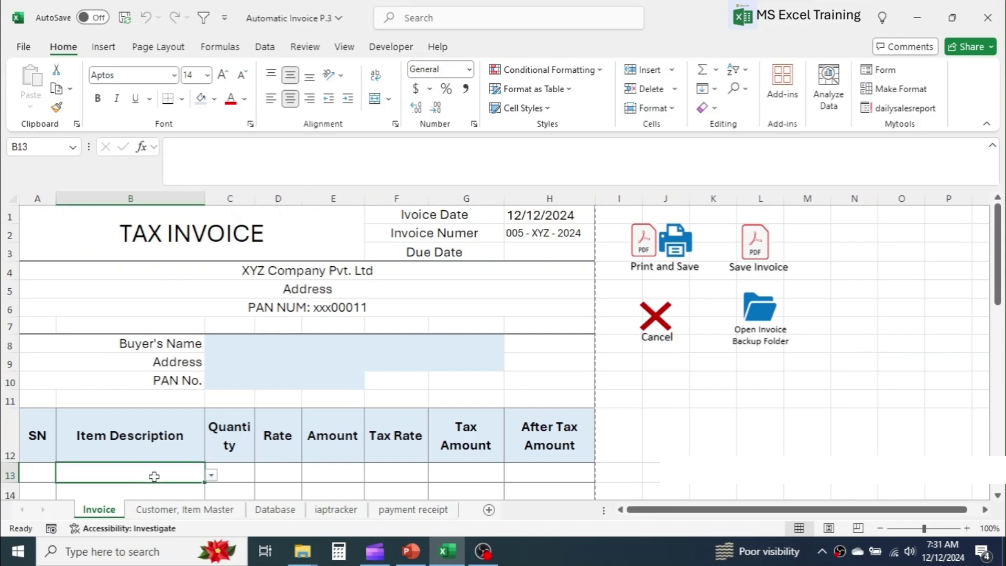
left_click(263, 346)
left_click(511, 345)
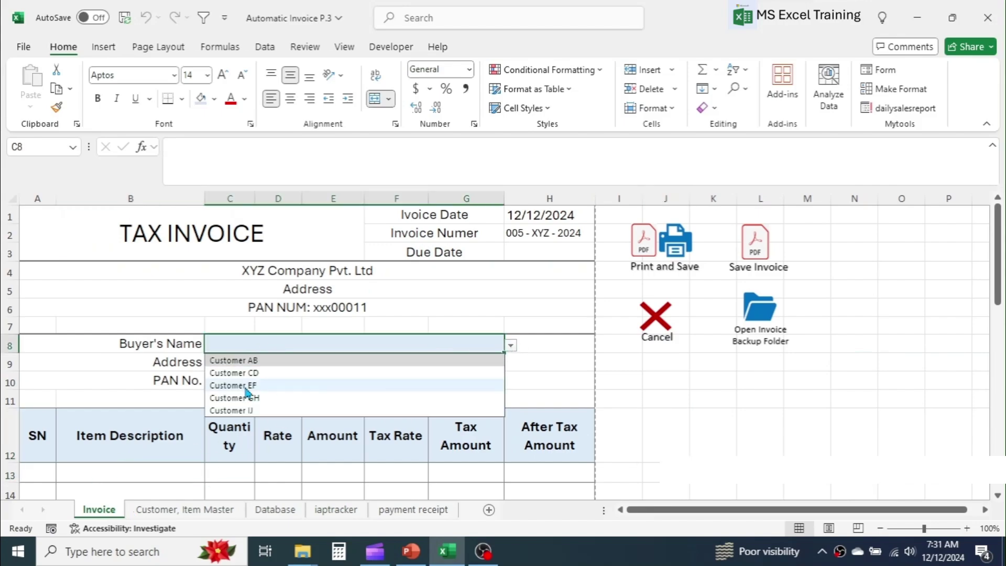
left_click(246, 385)
Add Product Name A as the first invoice item with a quantity of 500
left_click(157, 474)
left_click(211, 475)
left_click(127, 368)
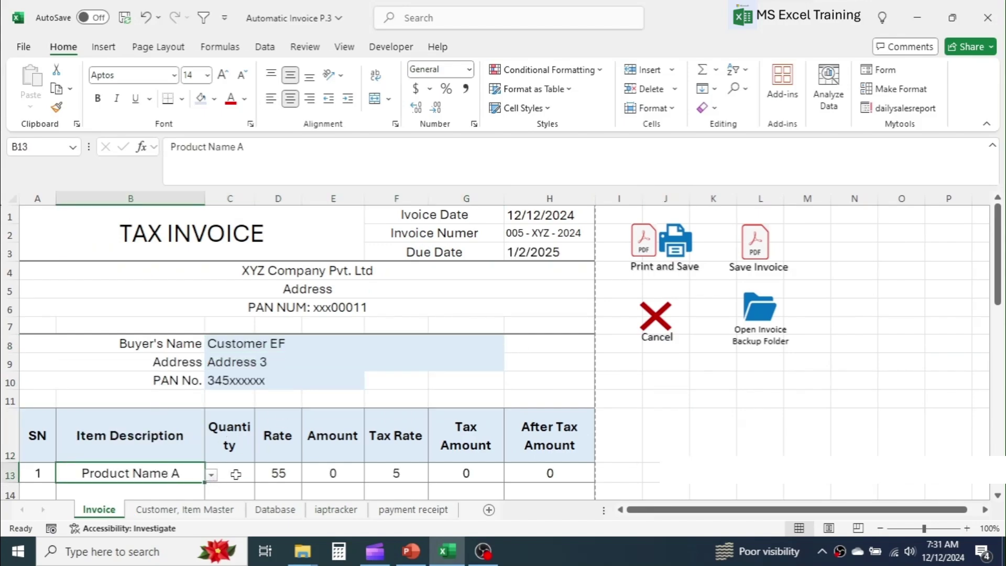
left_click(236, 474)
type("5")
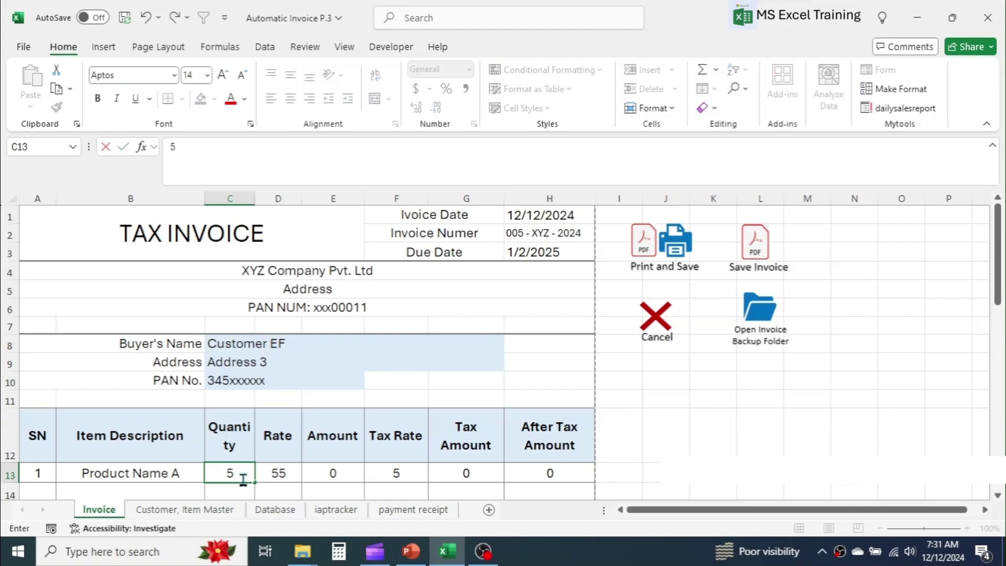
type("00")
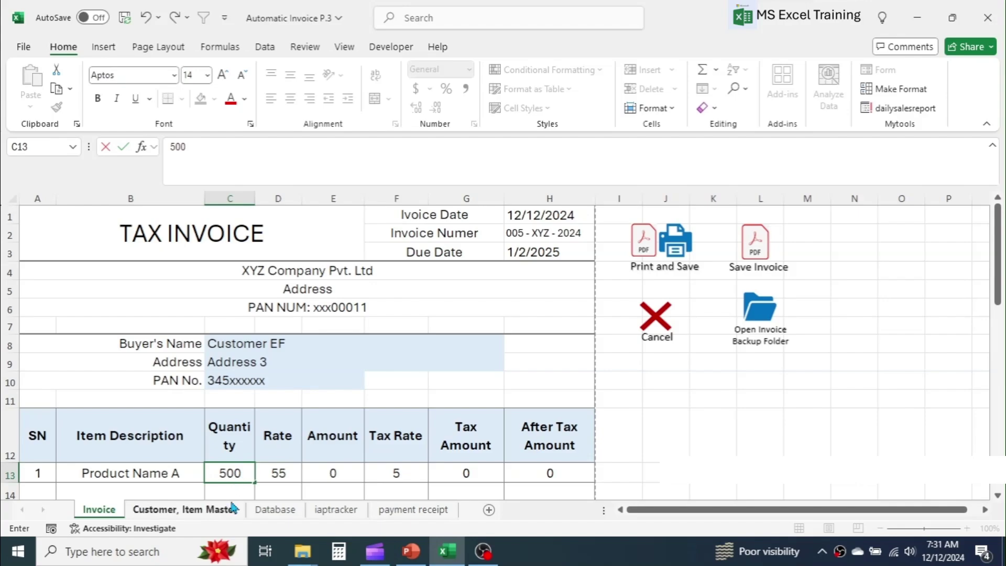
left_click(232, 487)
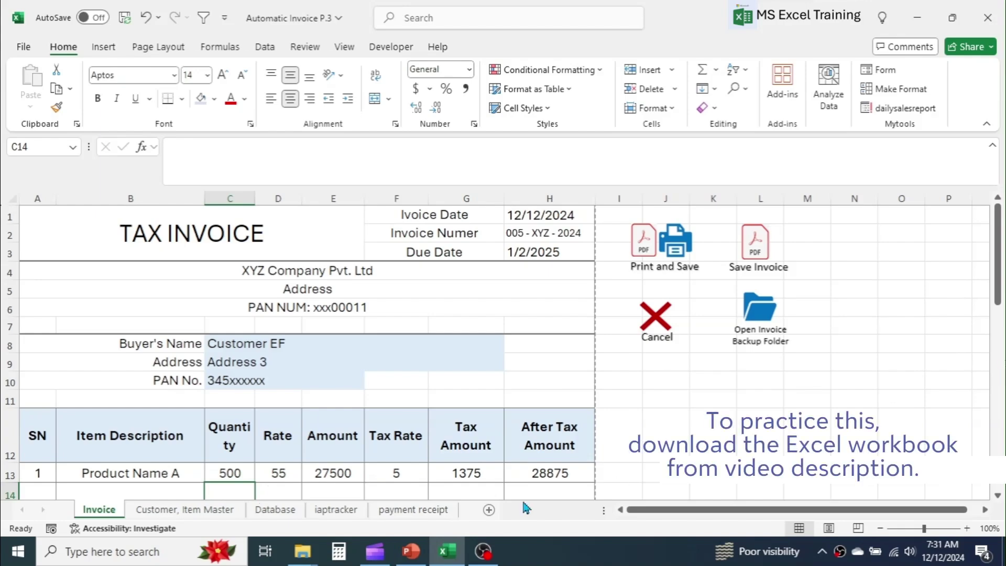
left_click(238, 473)
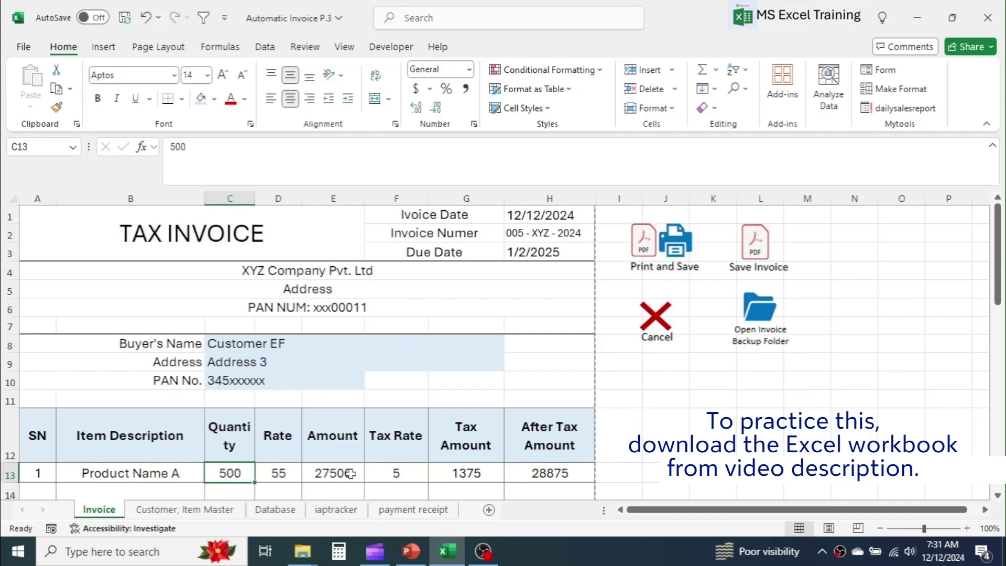